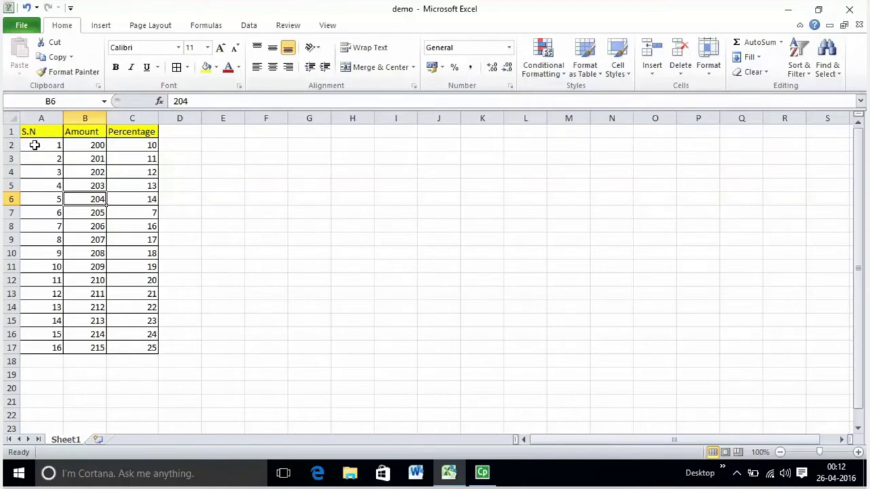
Make A2 and A3 the active cell in turn, and move across row 3 to cell C3.
{"action": "left_click", "coordinate": [35, 146]}
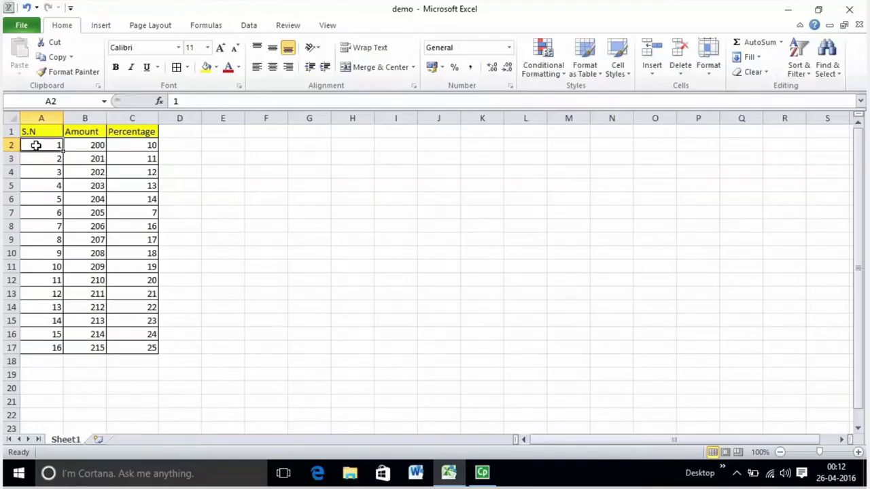
{"action": "left_click", "coordinate": [43, 158]}
{"action": "key", "text": "Right"}
{"action": "key", "text": "Right"}
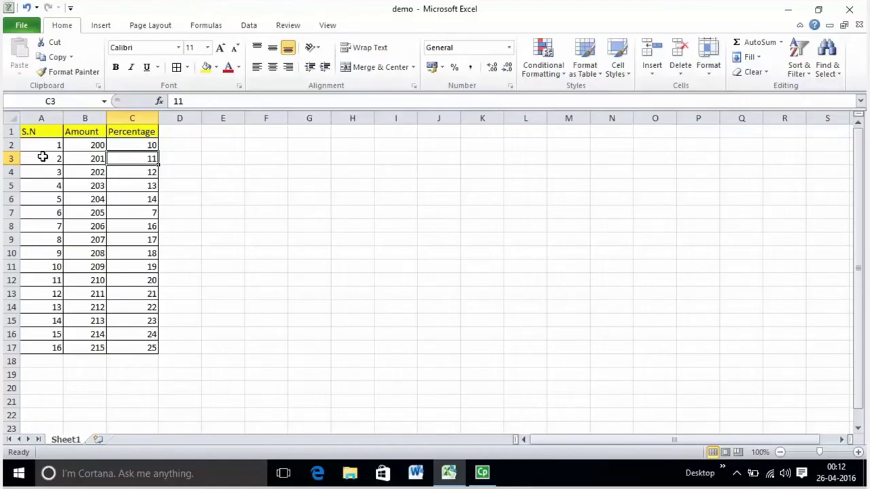
Select cell A2 and extend the selection row by row down the S.N column to A17.
{"action": "left_click", "coordinate": [35, 141]}
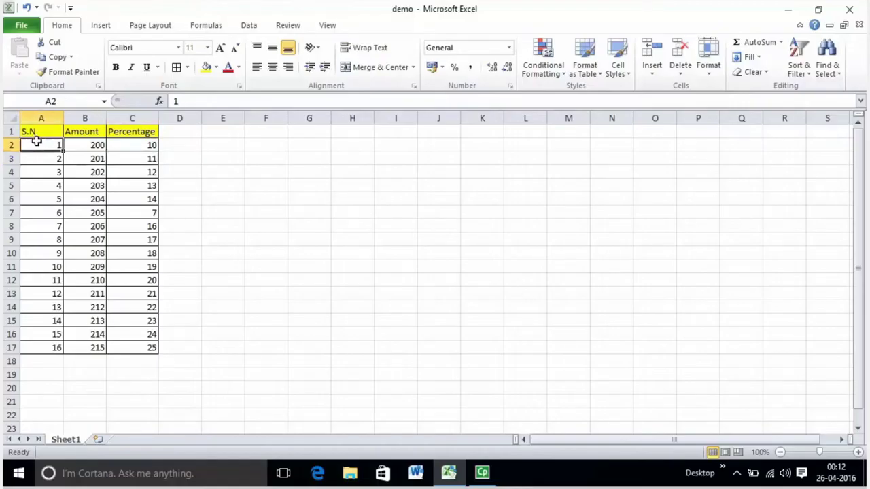
{"action": "key", "text": "shift+Down"}
{"action": "key", "text": "shift+Down"}
{"action": "key", "text": "shift+Down"}
{"action": "key", "text": "shift+Down"}
{"action": "key", "text": "shift+Down"}
{"action": "key", "text": "shift+Down"}
{"action": "key", "text": "shift+Down"}
{"action": "key", "text": "shift+Down"}
{"action": "key", "text": "shift+Down"}
{"action": "key", "text": "shift+Down"}
{"action": "key", "text": "shift+Down"}
{"action": "key", "text": "shift+Down"}
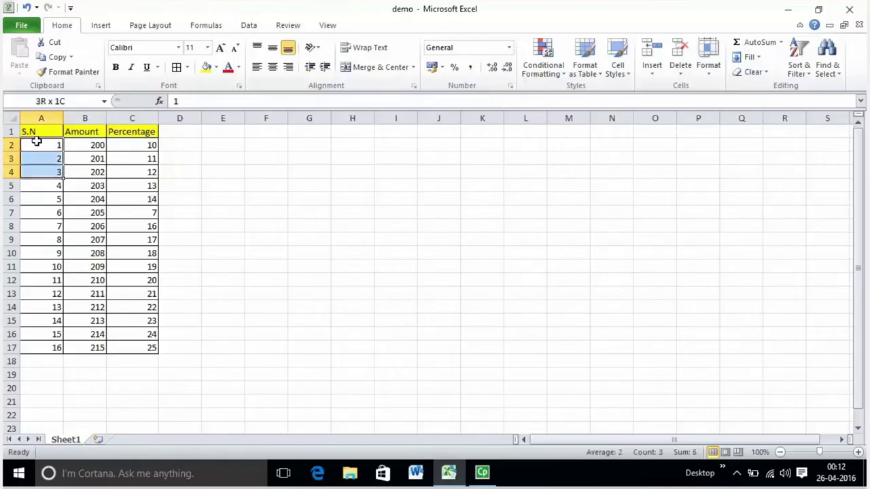
{"action": "key", "text": "shift+Down"}
{"action": "key", "text": "shift+Down"}
{"action": "key", "text": "shift+Down"}
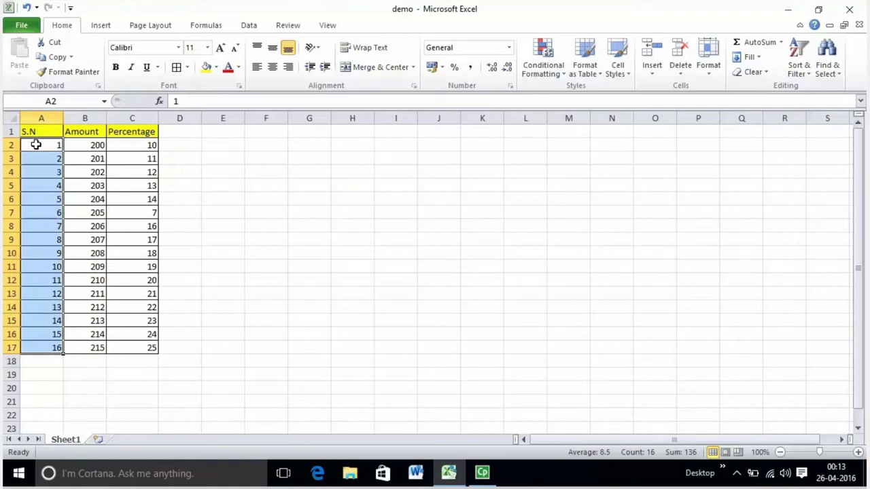
Turn on Extend Selection mode at cell A2 and extend the selection down the column to A17.
{"action": "left_click", "coordinate": [36, 145]}
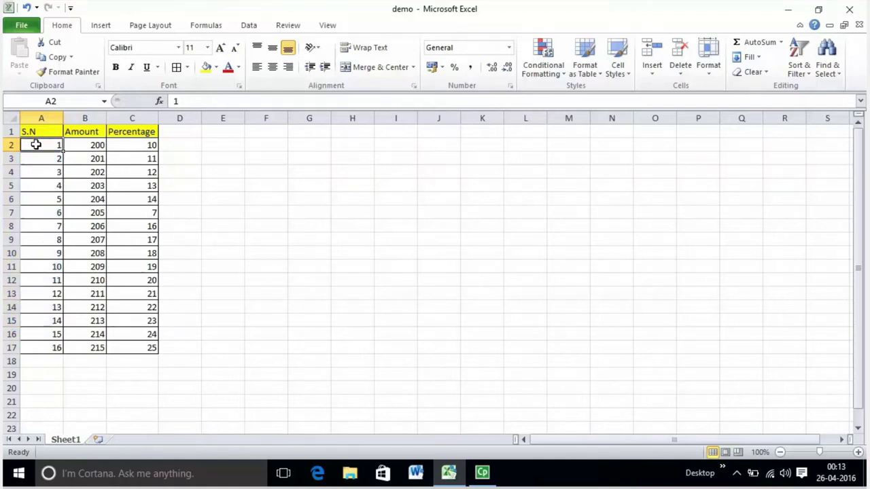
{"action": "key", "text": "F8"}
{"action": "key", "text": "Down"}
{"action": "key", "text": "Down"}
{"action": "key", "text": "Down"}
{"action": "key", "text": "Down"}
{"action": "key", "text": "Down"}
{"action": "key", "text": "Down"}
{"action": "key", "text": "Down"}
{"action": "key", "text": "Down"}
{"action": "key", "text": "Down"}
{"action": "key", "text": "Down"}
{"action": "key", "text": "Down"}
{"action": "key", "text": "Down"}
{"action": "key", "text": "Down"}
{"action": "key", "text": "Down"}
{"action": "key", "text": "Down"}
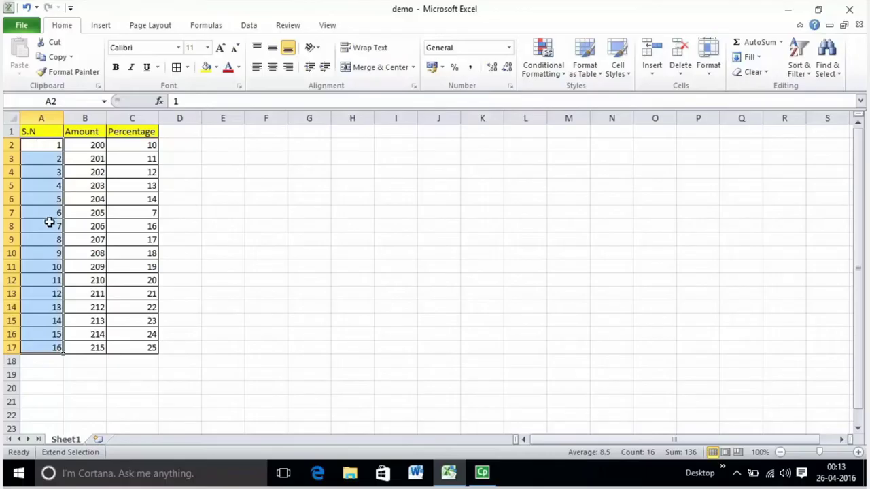
Shrink the extended selection back to A2 and stretch it down the S.N column to A17 again.
{"action": "left_click", "coordinate": [36, 145]}
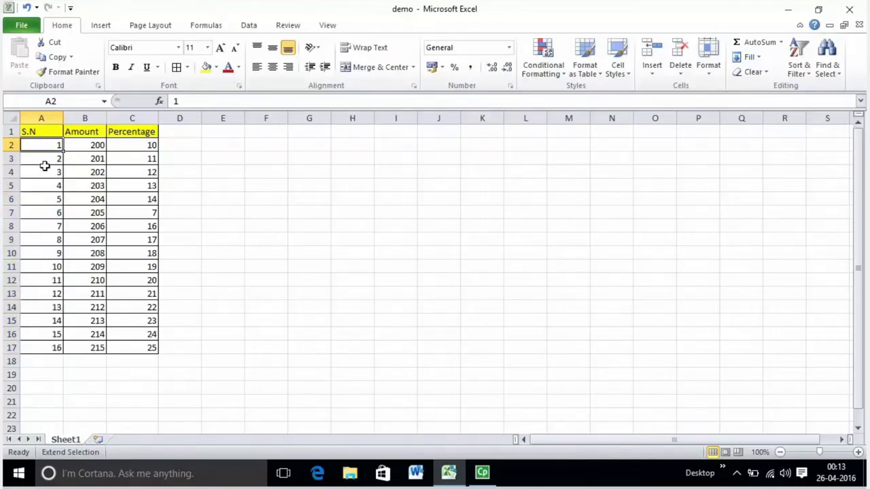
{"action": "left_click_drag", "start_coordinate": [45, 181], "coordinate": [52, 284]}
{"action": "left_click_drag", "start_coordinate": [51, 321], "coordinate": [52, 349]}
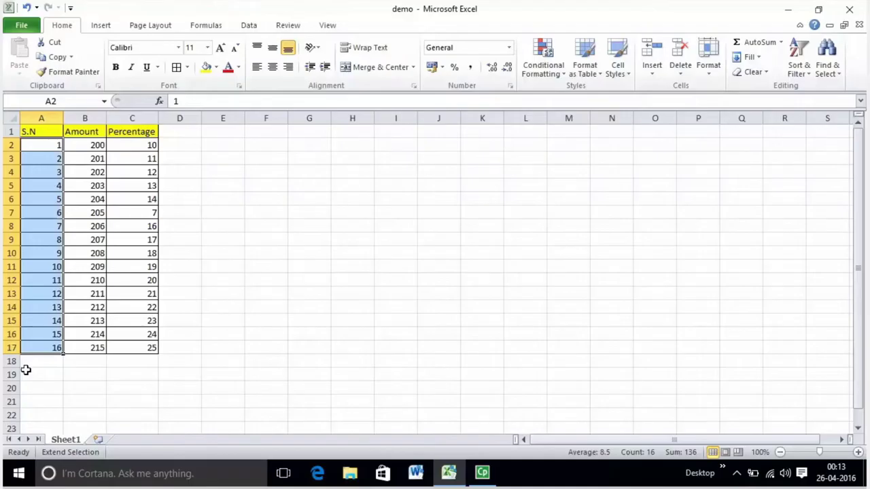
Select the whole data table A1:C17, and expand the selection to the entire worksheet.
{"action": "left_click", "coordinate": [30, 131]}
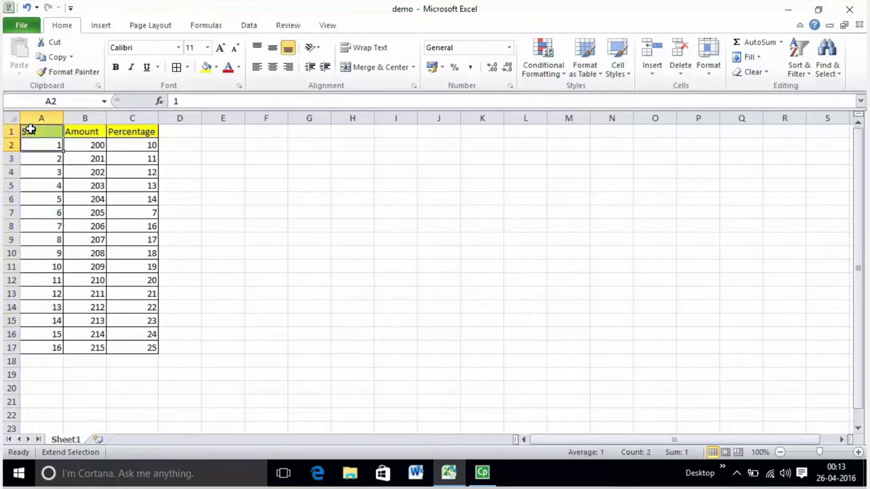
{"action": "key", "text": "ctrl+a"}
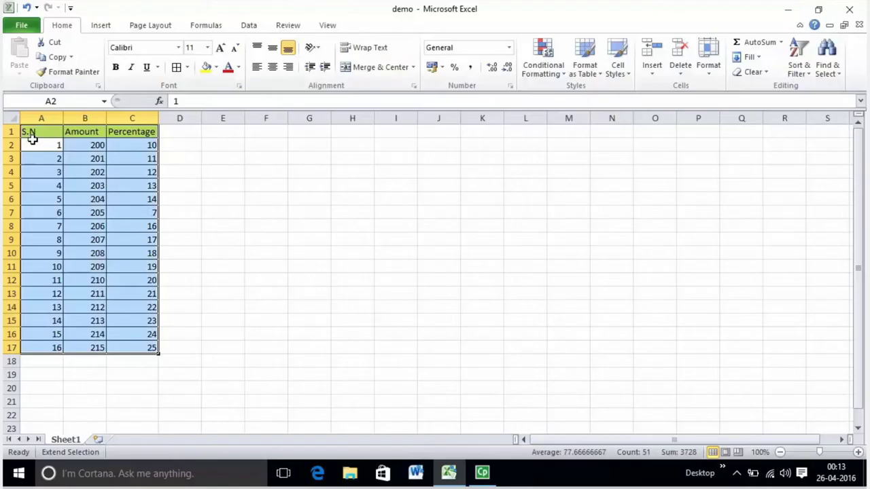
{"action": "key", "text": "ctrl+a"}
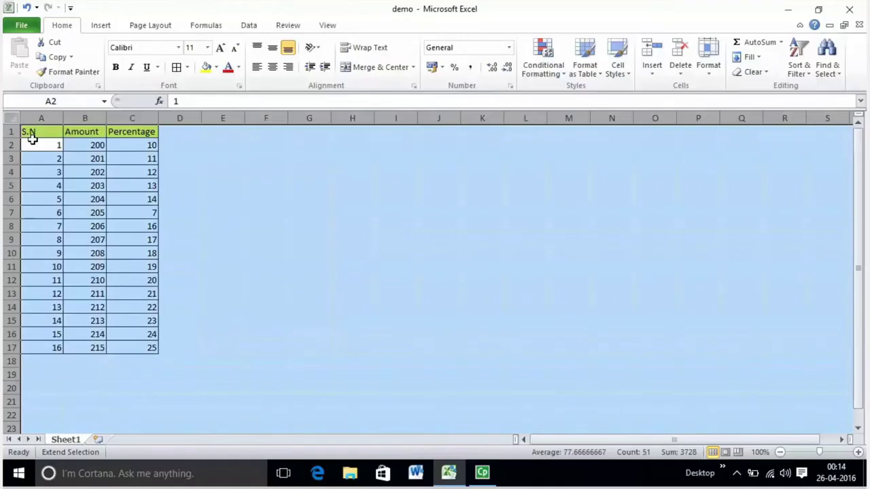
Reduce the selection to A2, extend it over A2:B17, and move the active cell to A3 within it.
{"action": "left_click", "coordinate": [32, 140]}
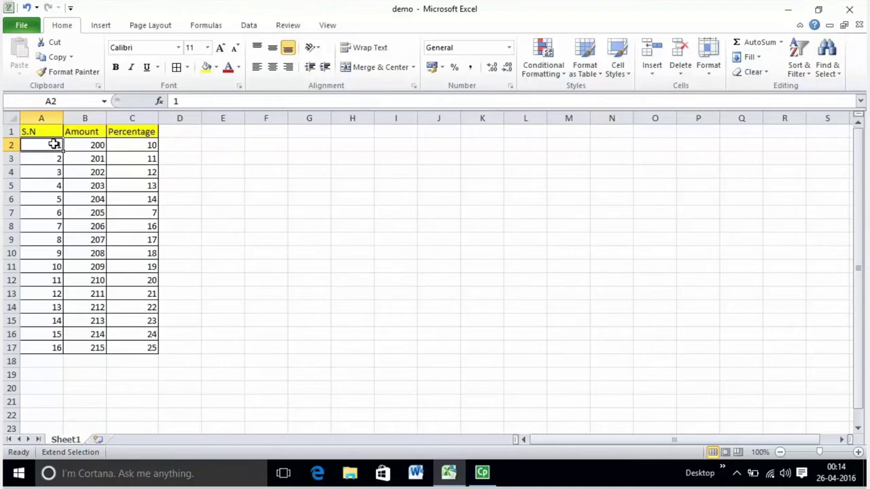
{"action": "key", "text": "alt+Tab"}
{"action": "key", "text": "Escape"}
{"action": "key", "text": "Right"}
{"action": "key", "text": "Down"}
{"action": "key", "text": "Down"}
{"action": "key", "text": "Down"}
{"action": "key", "text": "Down"}
{"action": "key", "text": "Down"}
{"action": "key", "text": "Down"}
{"action": "key", "text": "Down"}
{"action": "key", "text": "Down"}
{"action": "key", "text": "Down"}
{"action": "key", "text": "Down"}
{"action": "key", "text": "Down"}
{"action": "key", "text": "Down"}
{"action": "key", "text": "Down"}
{"action": "key", "text": "Down"}
{"action": "key", "text": "Down"}
{"action": "key", "text": "Down"}
{"action": "key", "text": "Down"}
{"action": "key", "text": "Down"}
{"action": "key", "text": "Down"}
{"action": "key", "text": "Down"}
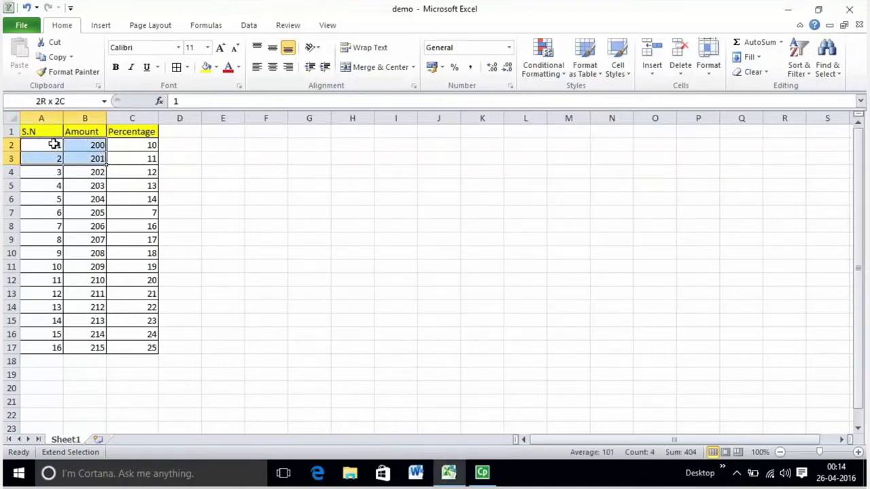
{"action": "key", "text": "Up"}
{"action": "key", "text": "Up"}
{"action": "key", "text": "Up"}
{"action": "key", "text": "Up"}
{"action": "key", "text": "Up"}
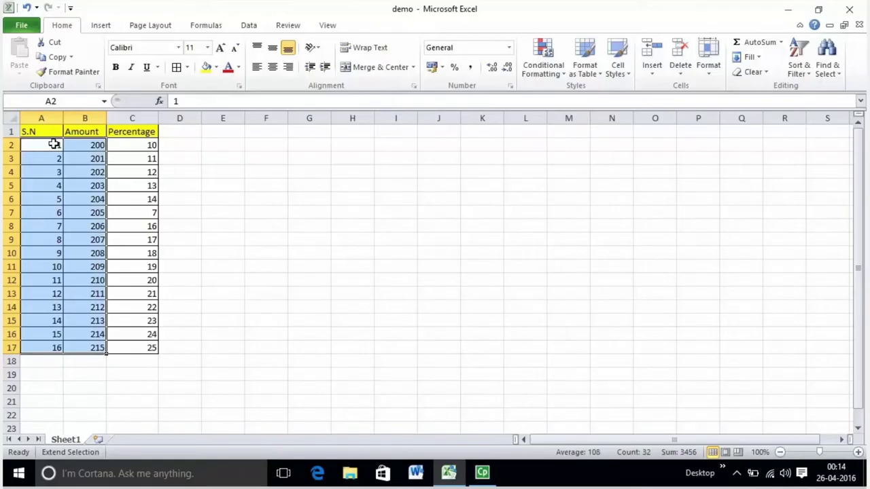
{"action": "key", "text": "Return"}
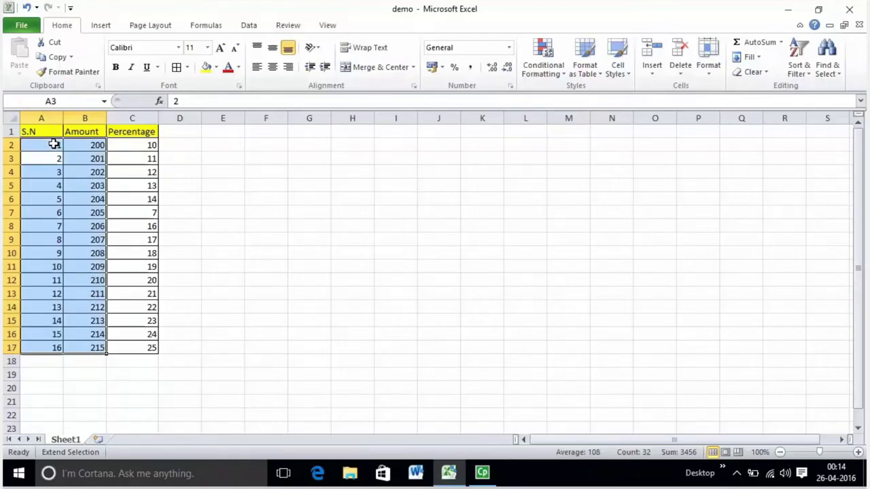
Anchor the selection at the empty cell D3 and extend it across the table to cover A3:D6.
{"action": "right_click", "coordinate": [186, 157]}
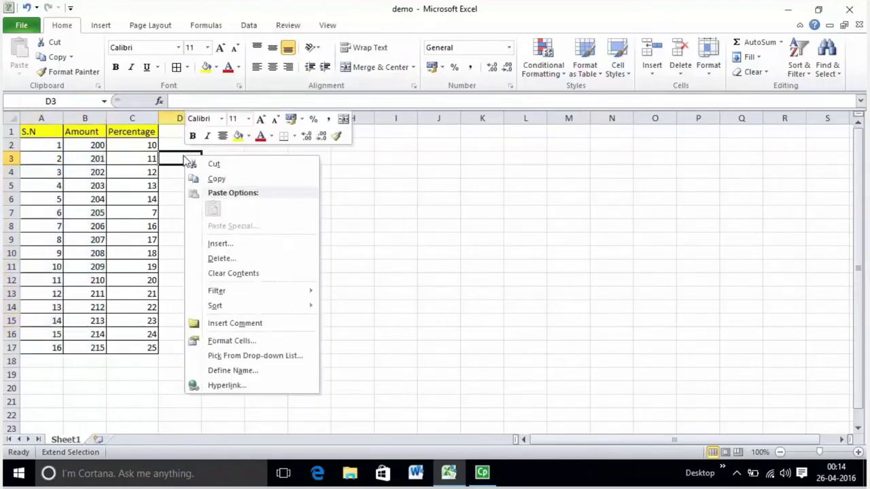
{"action": "left_click", "coordinate": [148, 171]}
{"action": "left_click", "coordinate": [140, 133]}
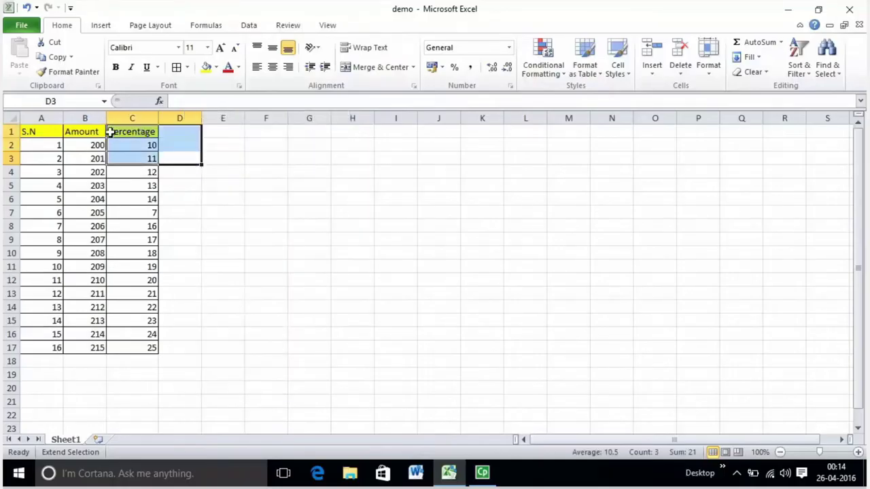
{"action": "left_click_drag", "start_coordinate": [34, 129], "coordinate": [28, 199]}
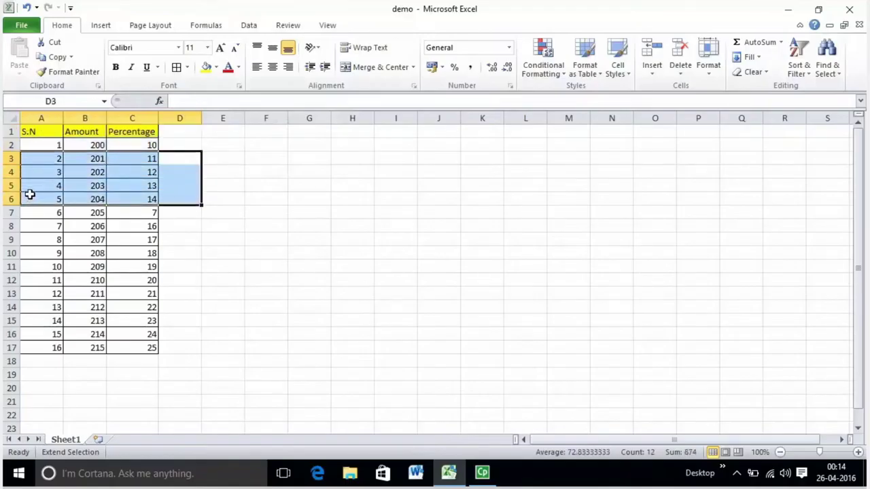
Extend the selection from D3 to the sheet's last row and back to row 1, narrow it to C1:D3, and turn off Extend Selection mode.
{"action": "key", "text": "ctrl+Down"}
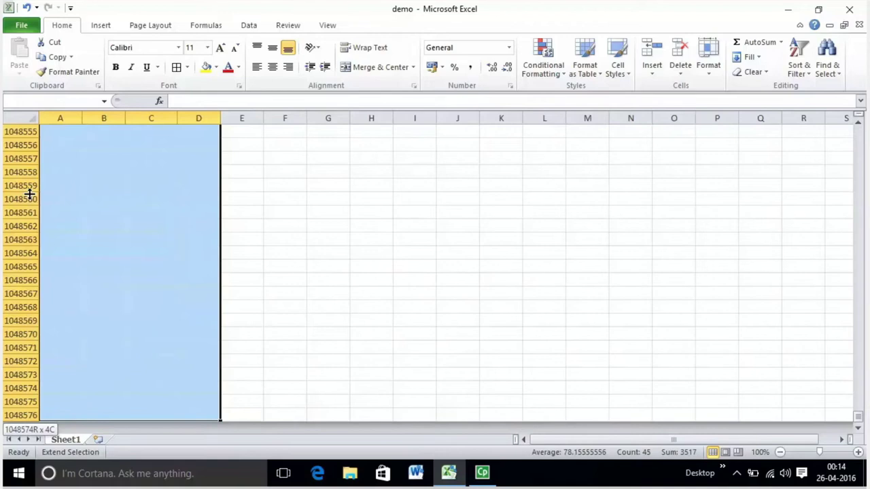
{"action": "key", "text": "ctrl+Up"}
{"action": "key", "text": "ctrl+Down"}
{"action": "key", "text": "ctrl+Up"}
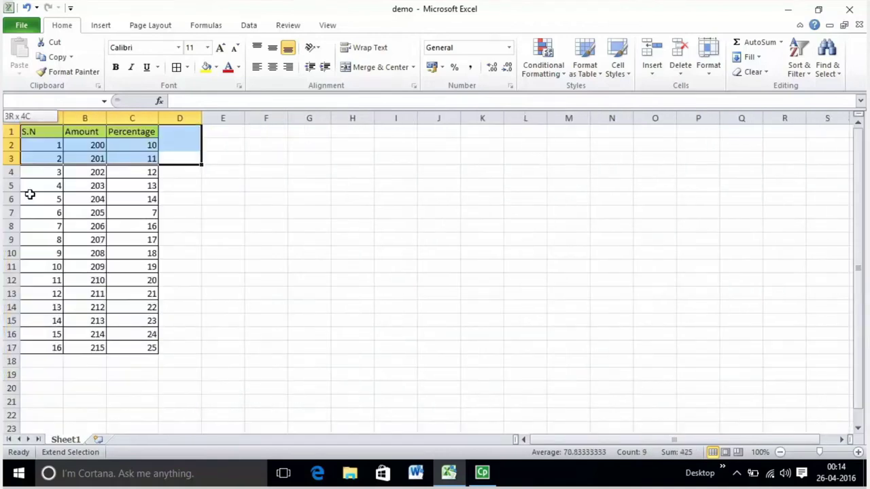
{"action": "key", "text": "ctrl+Right"}
{"action": "key", "text": "ctrl+Left"}
{"action": "key", "text": "ctrl+Right"}
{"action": "key", "text": "F8"}
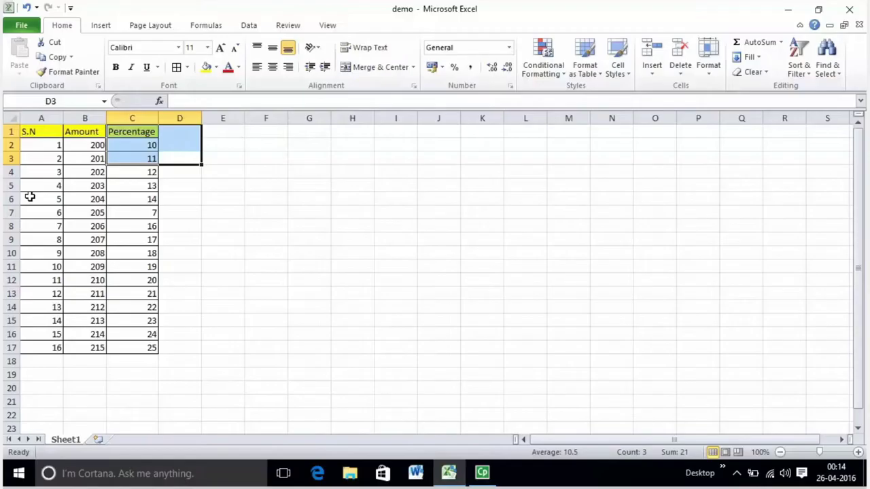
Select the entire header row 1 and extend the selection to whole rows 1 through 17.
{"action": "left_click", "coordinate": [31, 199]}
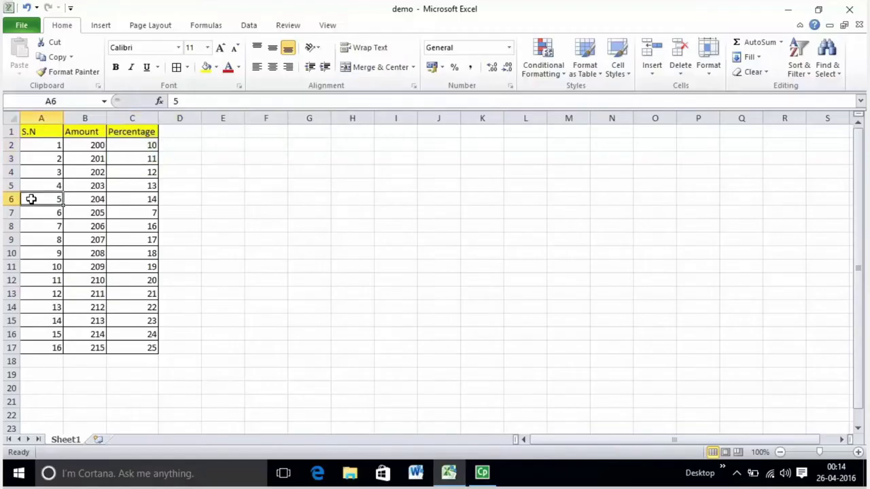
{"action": "left_click", "coordinate": [12, 132]}
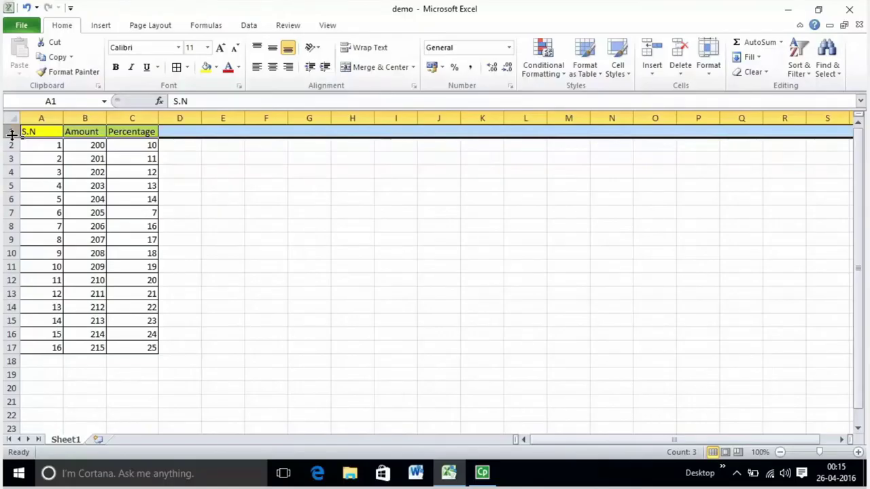
{"action": "left_click_drag", "start_coordinate": [12, 134], "coordinate": [12, 348]}
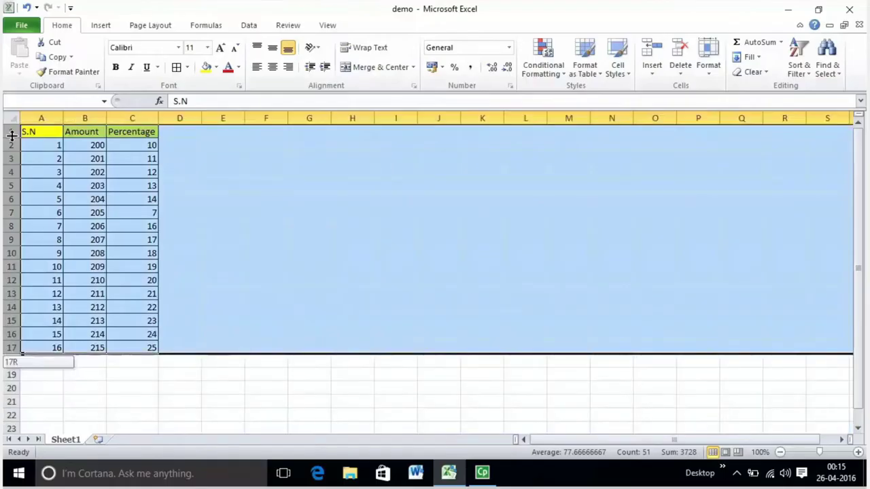
{"action": "left_click_drag", "start_coordinate": [12, 135], "coordinate": [11, 136]}
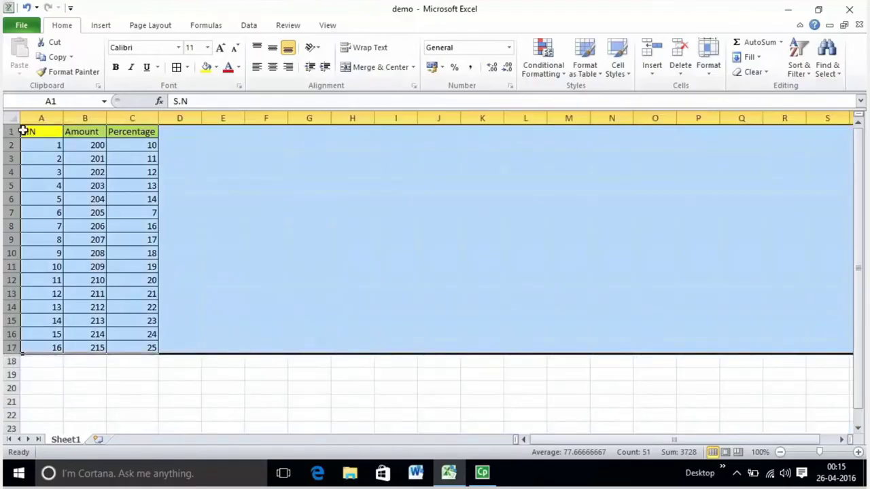
Select the entire column A and add columns C and B to the selection.
{"action": "left_click", "coordinate": [23, 131]}
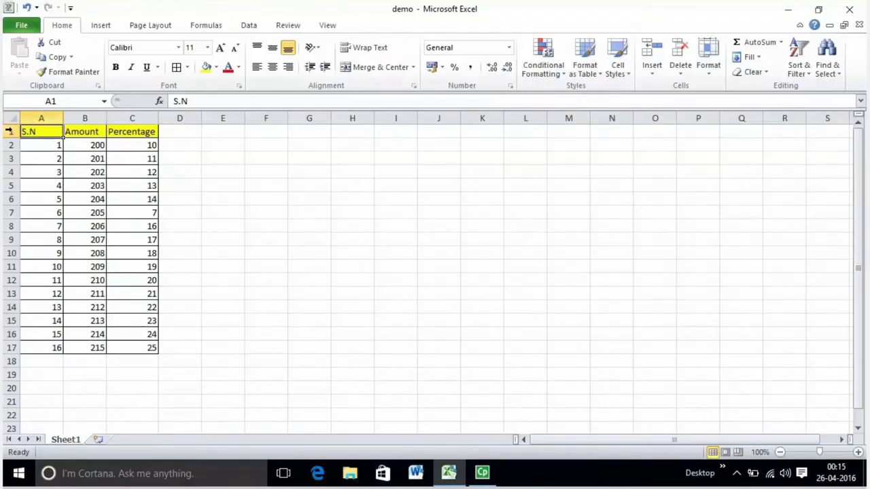
{"action": "left_click", "coordinate": [36, 117]}
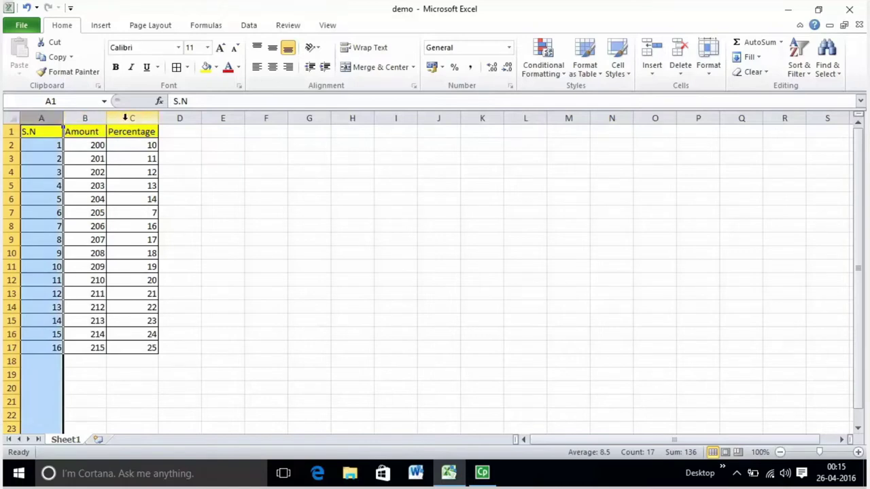
{"action": "left_click", "coordinate": [134, 117], "text": "ctrl"}
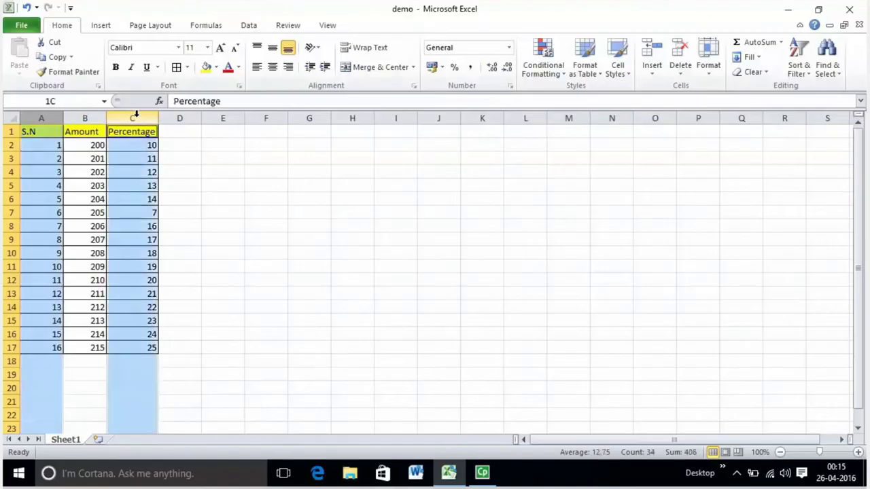
{"action": "left_click", "coordinate": [96, 117], "text": "ctrl"}
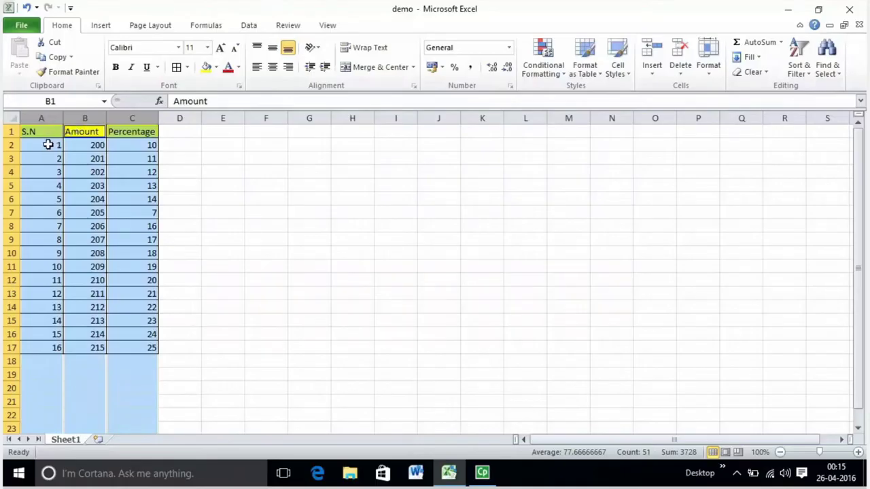
Clear the column selection and select only the table range A1:C17.
{"action": "left_click", "coordinate": [96, 253]}
{"action": "left_click_drag", "start_coordinate": [29, 131], "coordinate": [149, 344]}
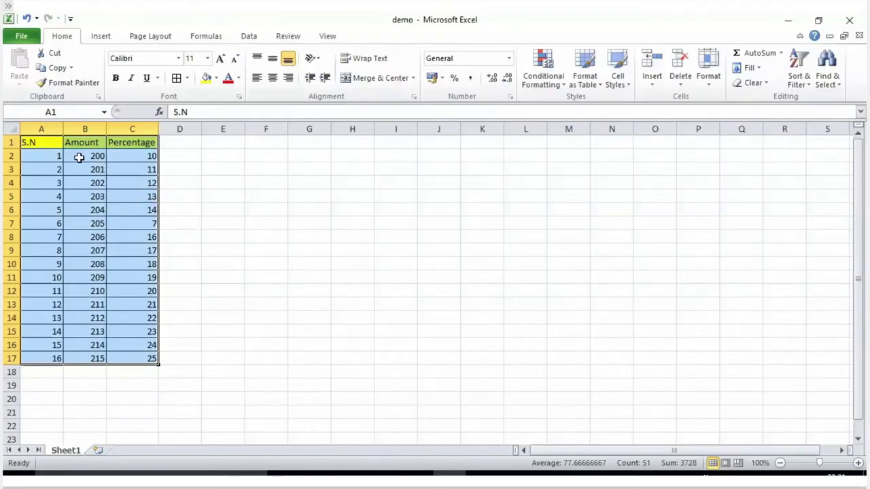
Cut cells A2:A4, paste them starting at D2, and undo the move.
{"action": "left_click", "coordinate": [56, 152]}
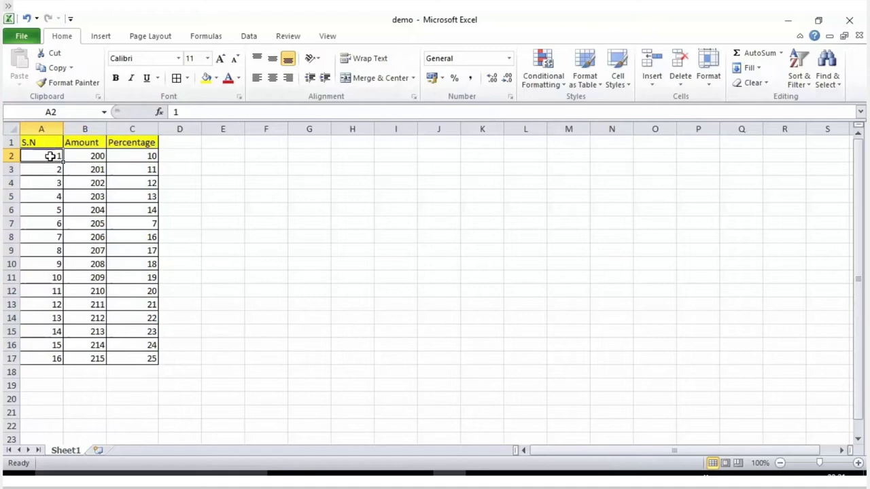
{"action": "left_click_drag", "start_coordinate": [51, 158], "coordinate": [60, 185]}
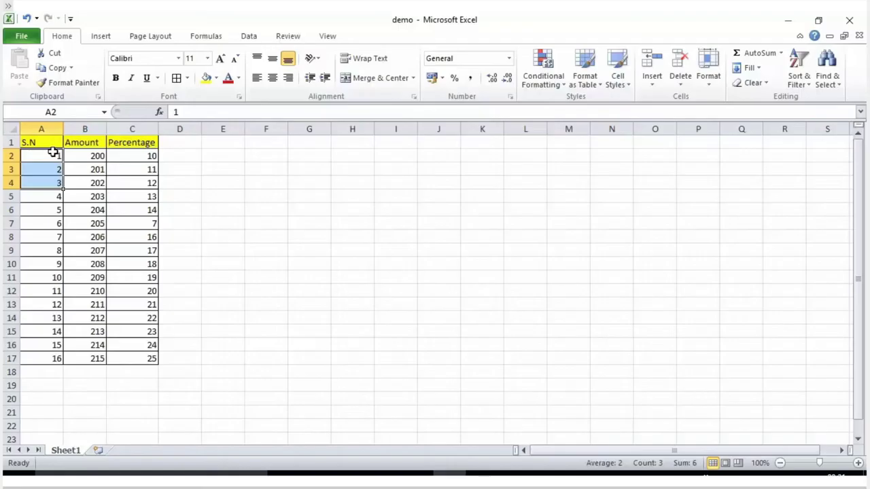
{"action": "left_click", "coordinate": [58, 53]}
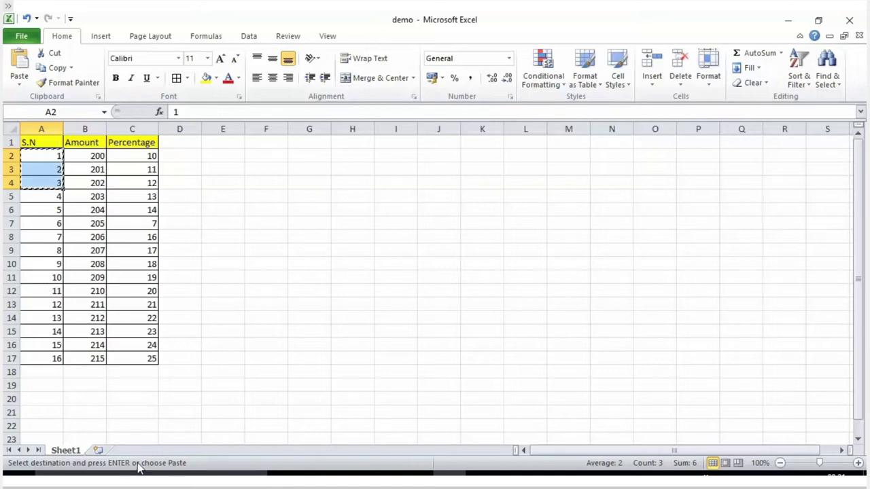
{"action": "left_click", "coordinate": [172, 143]}
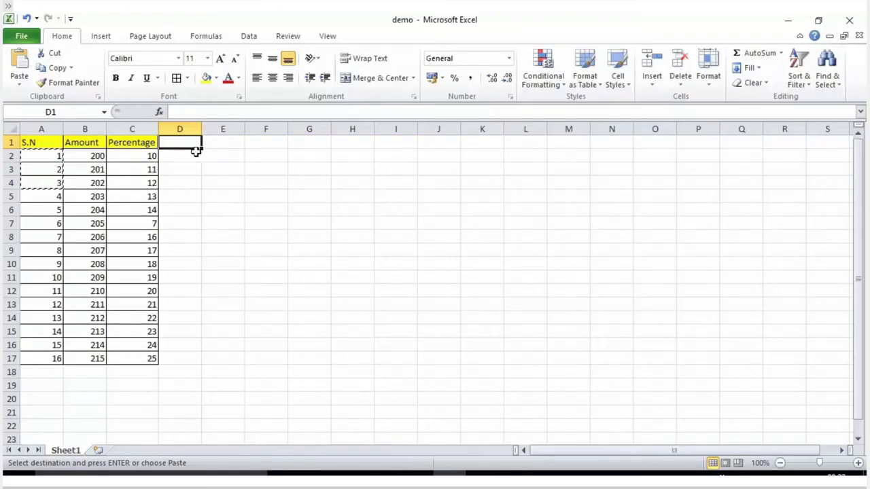
{"action": "left_click", "coordinate": [195, 152]}
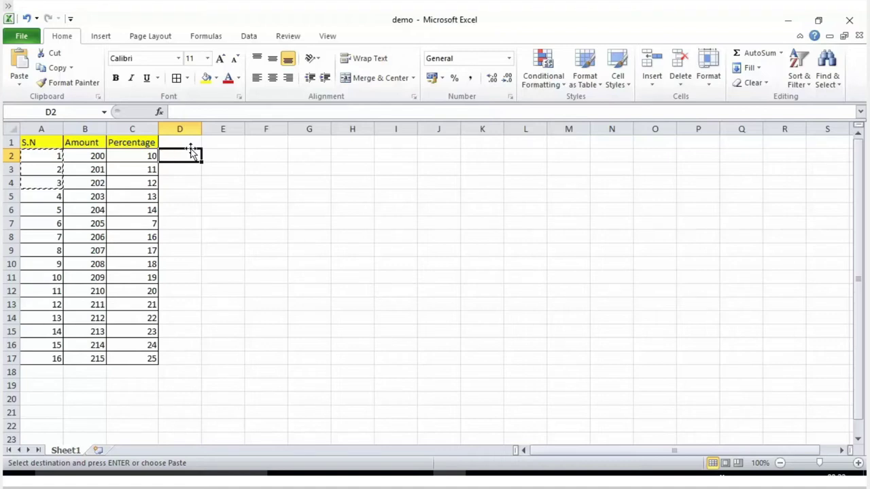
{"action": "key", "text": "ctrl+v"}
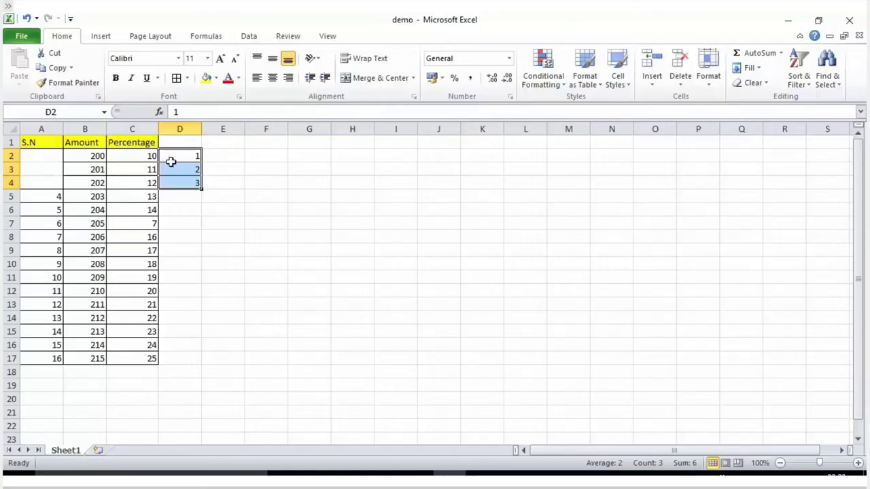
{"action": "key", "text": "ctrl+z"}
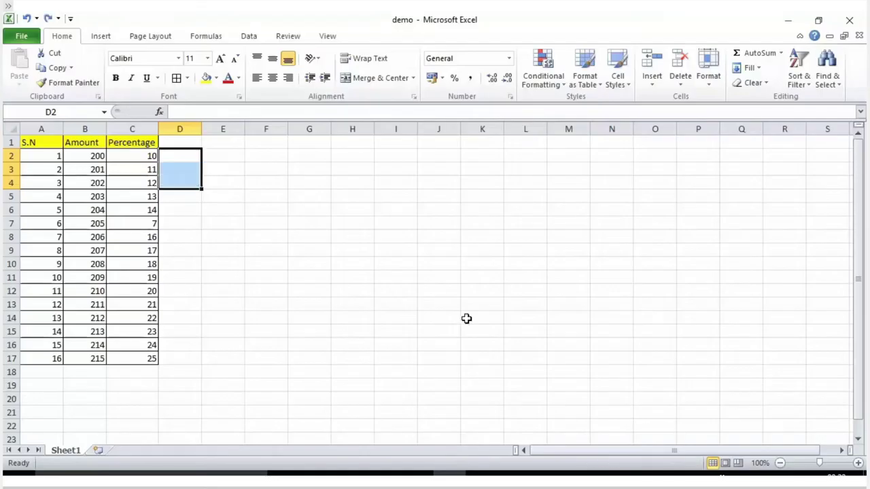
Copy cells A2:A8 and paste the copy into column D starting at D2.
{"action": "left_click", "coordinate": [47, 157]}
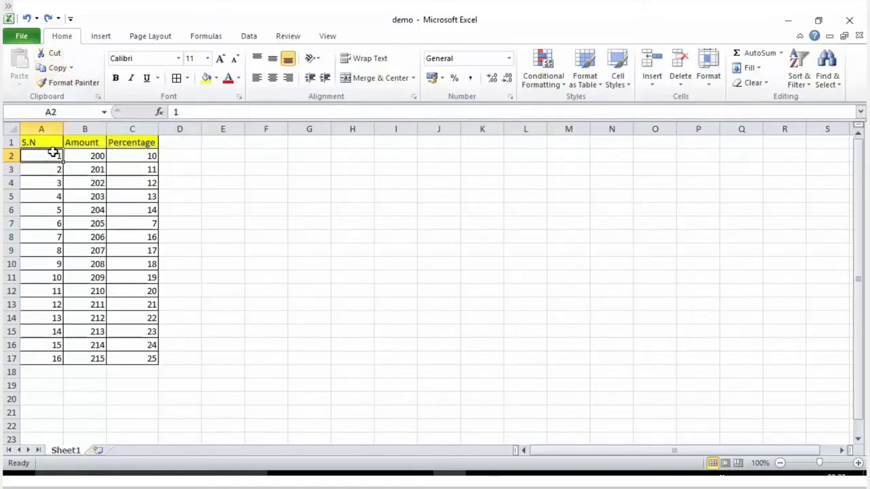
{"action": "left_click_drag", "start_coordinate": [55, 158], "coordinate": [60, 240]}
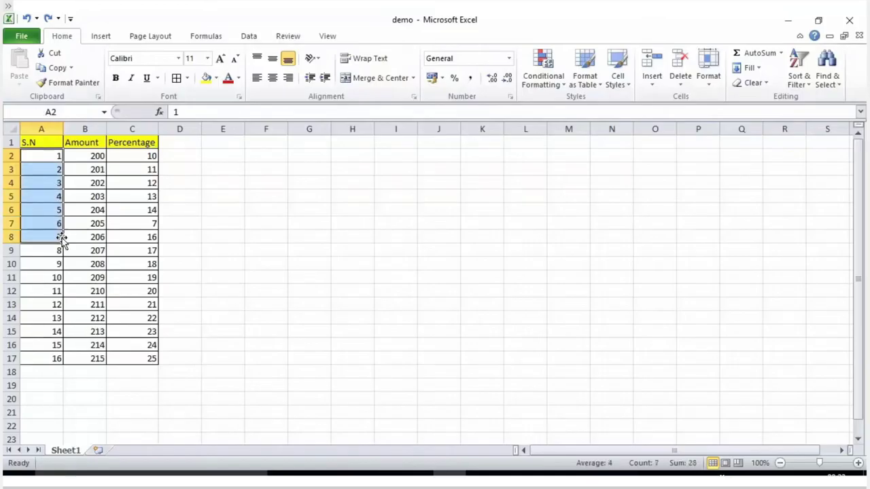
{"action": "left_click", "coordinate": [55, 69]}
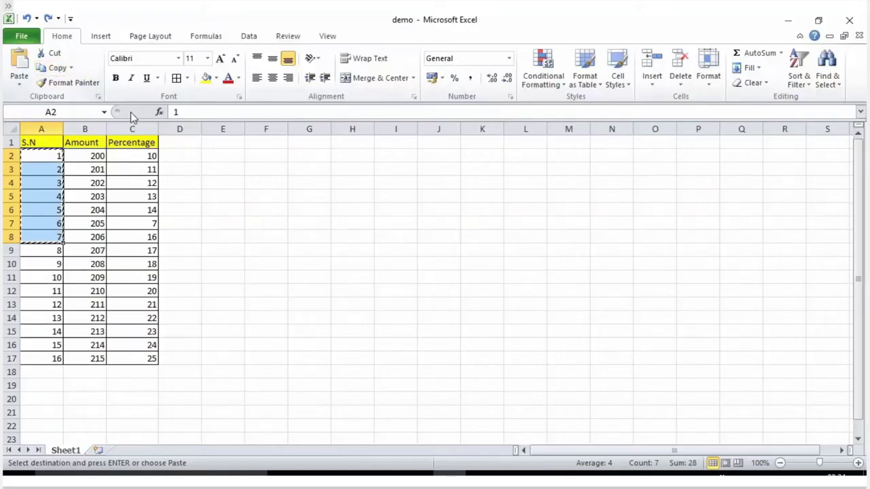
{"action": "left_click", "coordinate": [182, 152]}
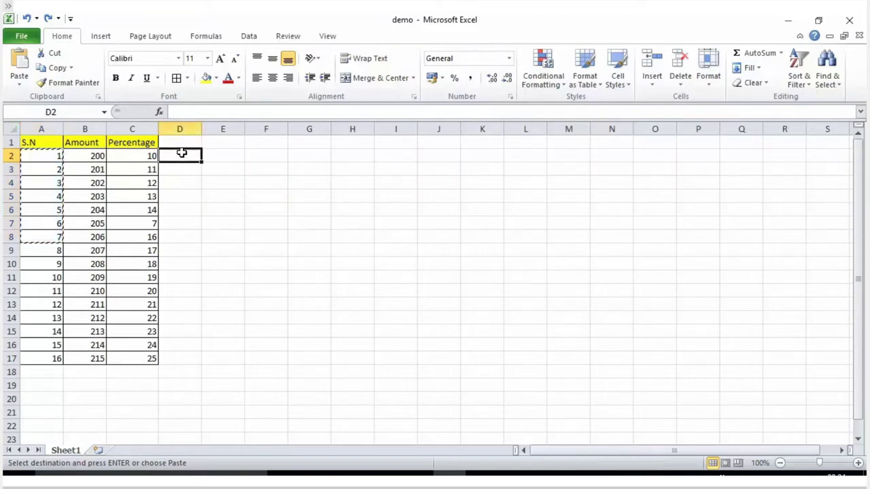
{"action": "left_click", "coordinate": [20, 78]}
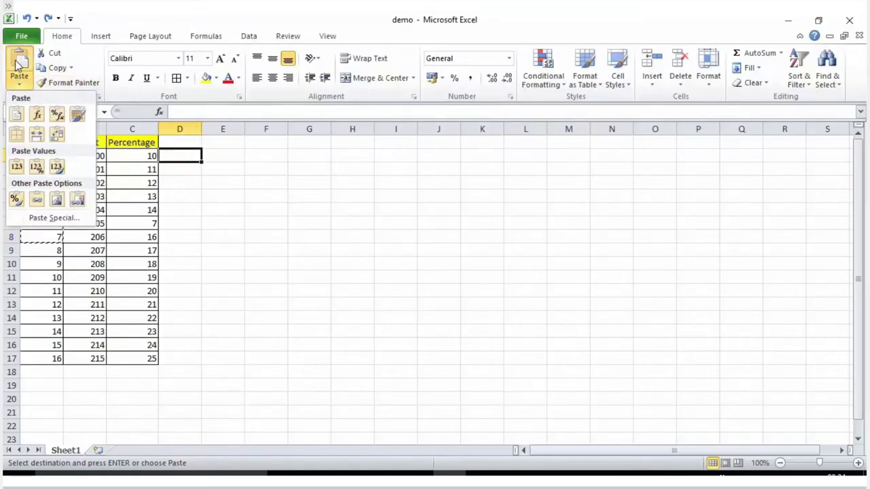
{"action": "left_click", "coordinate": [221, 164]}
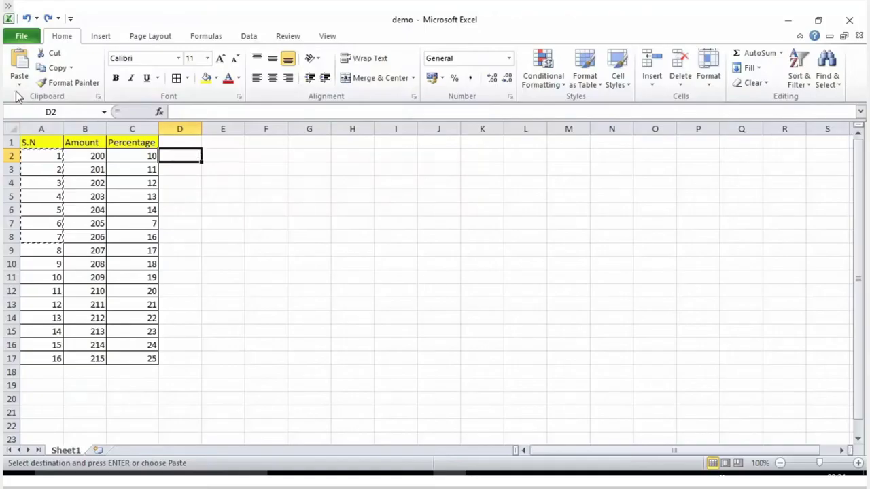
{"action": "left_click", "coordinate": [17, 65]}
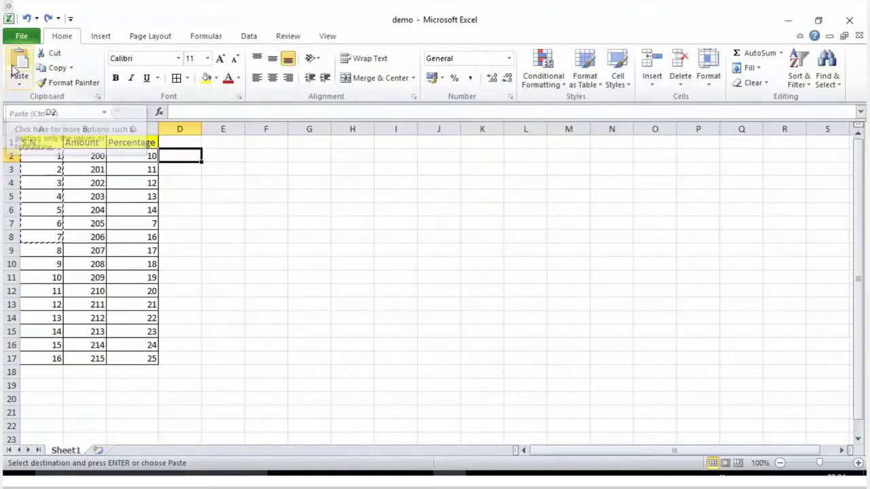
Paste the copied serial numbers again starting at E2 and end copy mode with A2 selected.
{"action": "left_click", "coordinate": [216, 156]}
{"action": "key", "text": "ctrl+v"}
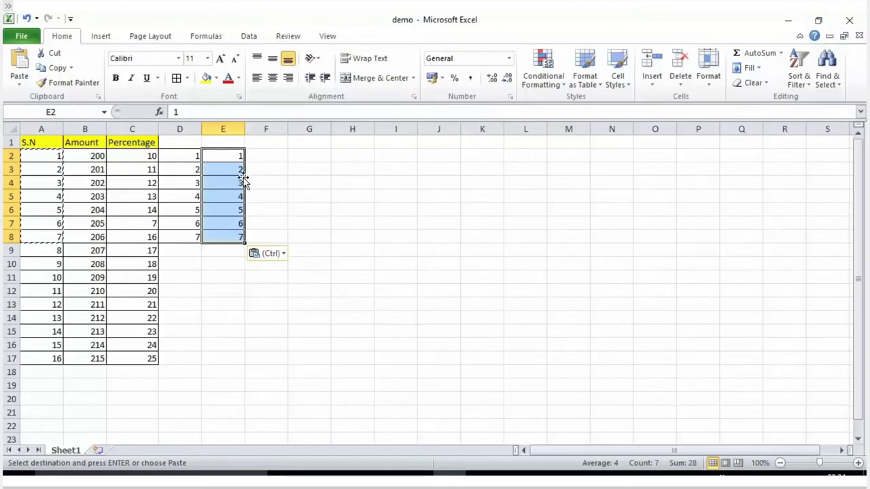
{"action": "left_click", "coordinate": [31, 160]}
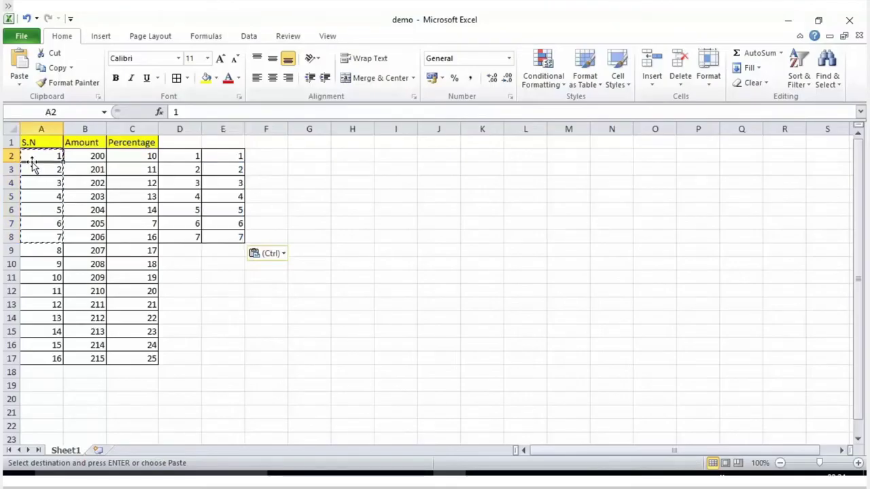
{"action": "key", "text": "Escape"}
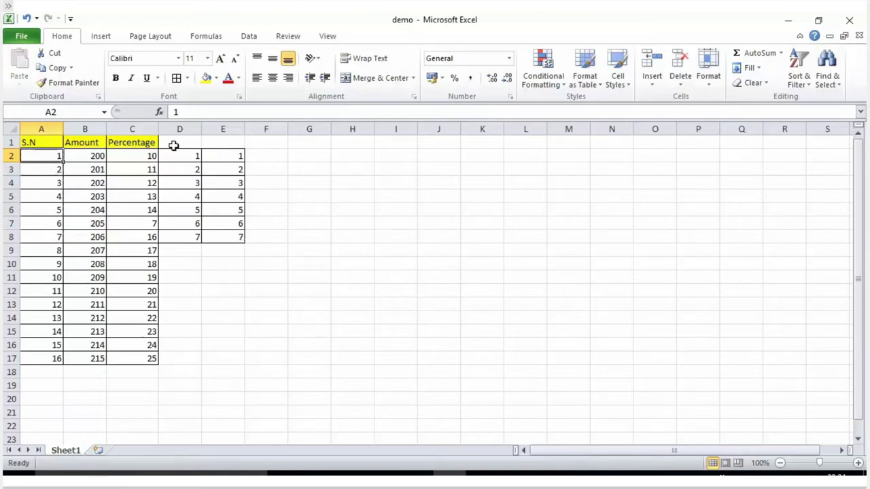
Copy cell E2 and examine the available paste options.
{"action": "left_click", "coordinate": [254, 152]}
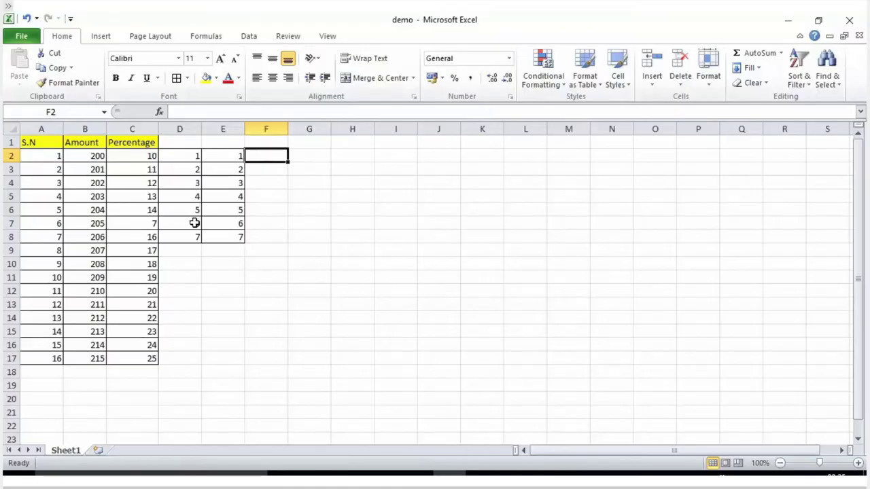
{"action": "left_click", "coordinate": [228, 153]}
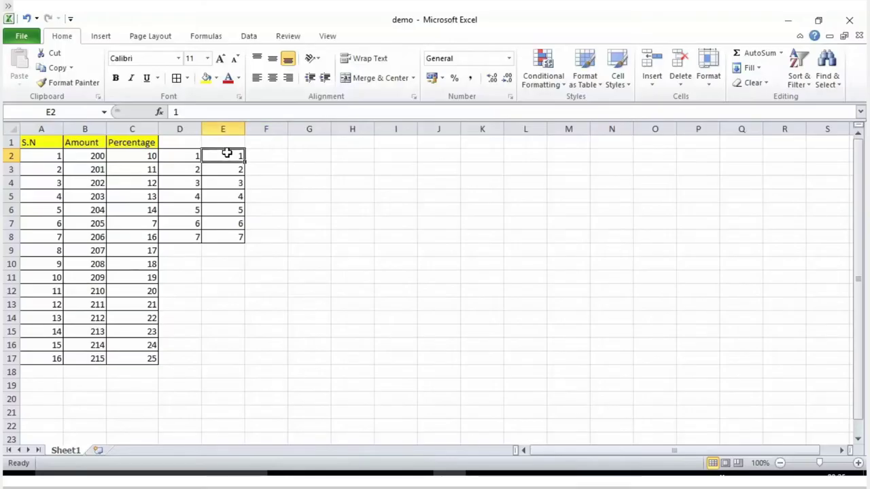
{"action": "key", "text": "ctrl+c"}
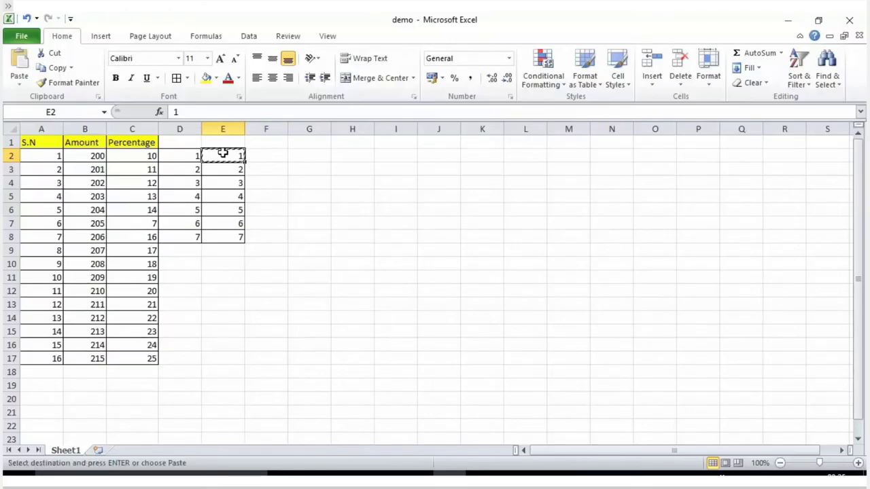
{"action": "left_click", "coordinate": [19, 80]}
{"action": "left_click", "coordinate": [19, 80]}
{"action": "left_click", "coordinate": [19, 80]}
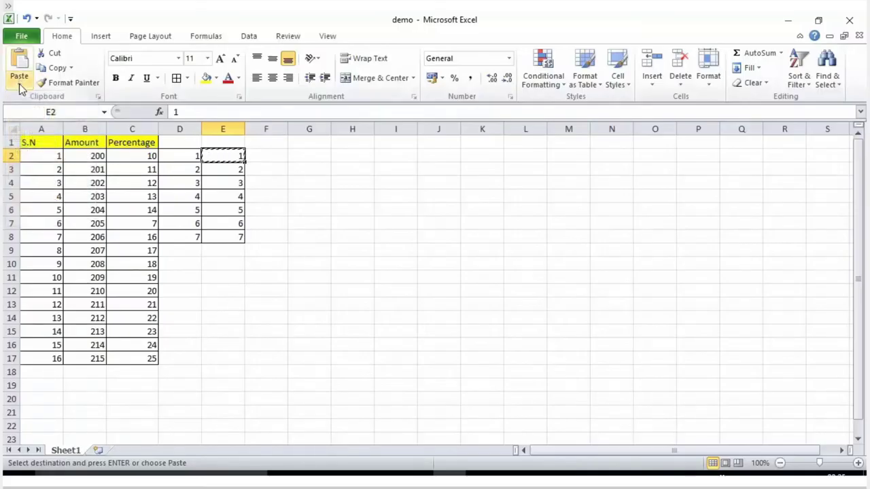
{"action": "left_click", "coordinate": [19, 83]}
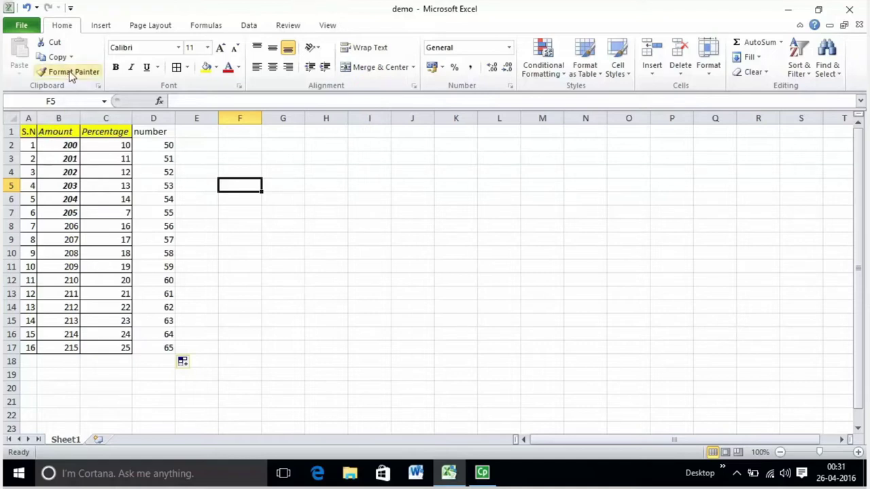
Apply the formatting of B1:B8 to the number column range D1:D17 with Format Painter.
{"action": "left_click_drag", "start_coordinate": [44, 133], "coordinate": [52, 226]}
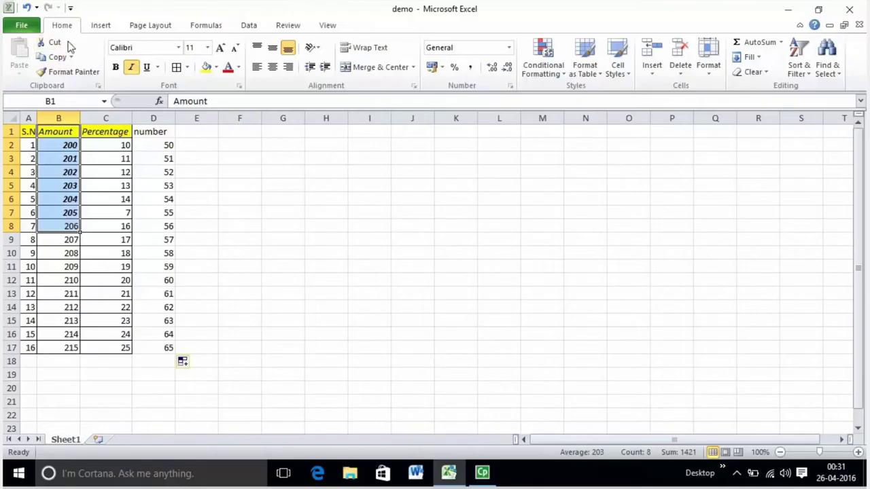
{"action": "left_click", "coordinate": [65, 76]}
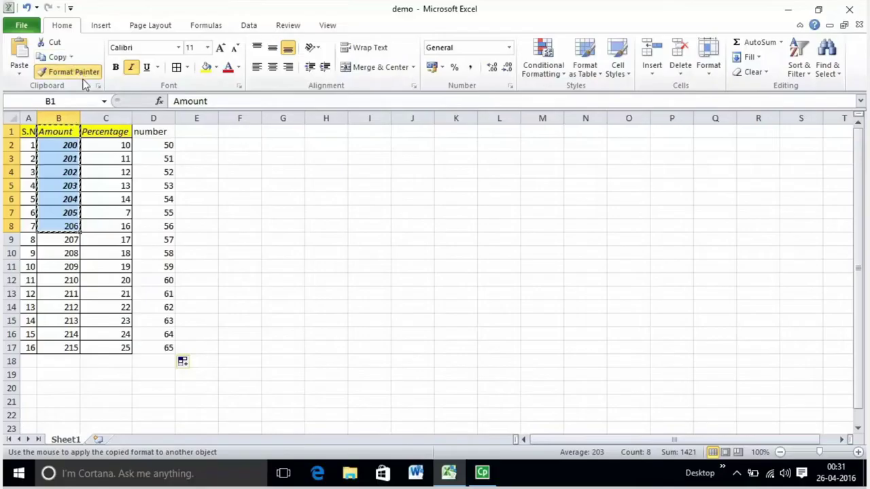
{"action": "left_click", "coordinate": [147, 134]}
{"action": "left_click_drag", "start_coordinate": [150, 134], "coordinate": [151, 232]}
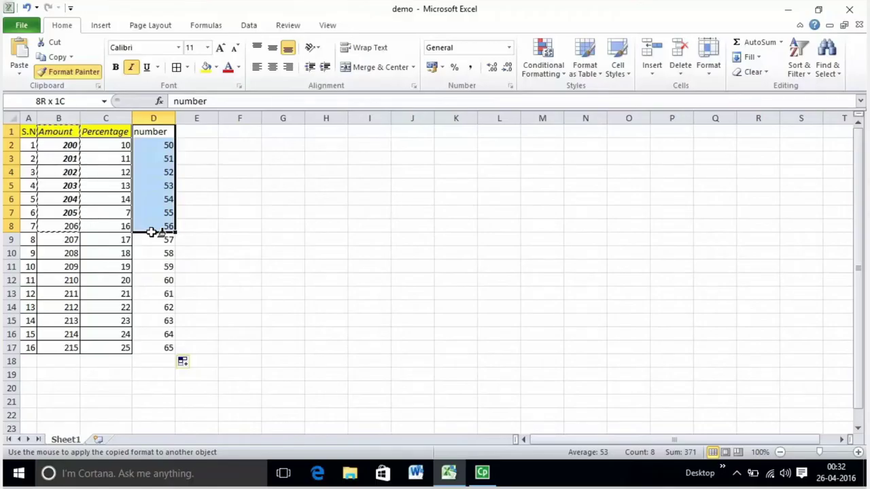
{"action": "left_click_drag", "start_coordinate": [151, 231], "coordinate": [139, 353]}
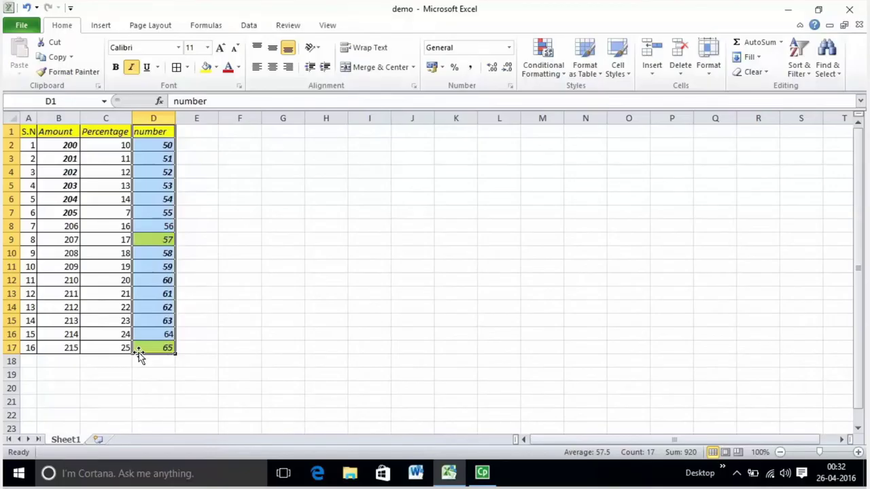
{"action": "left_click", "coordinate": [195, 143]}
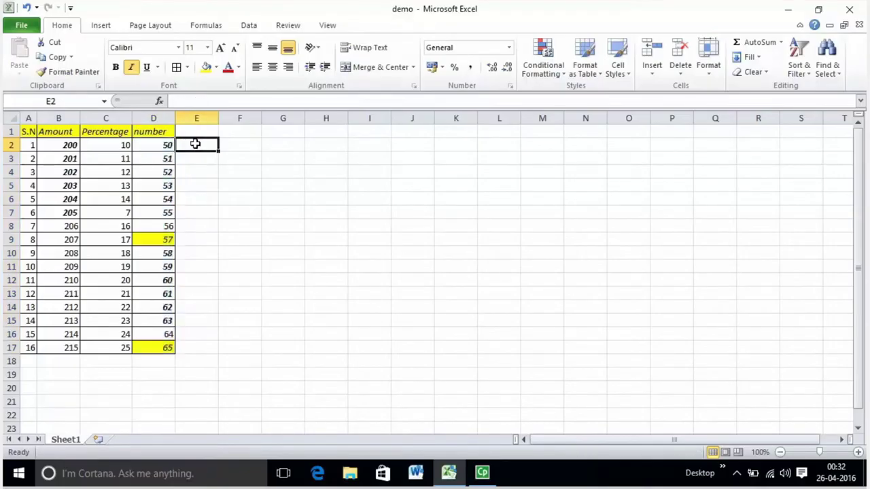
Apply the formatting of the entire Percentage column C to column A with Format Painter.
{"action": "left_click", "coordinate": [95, 117]}
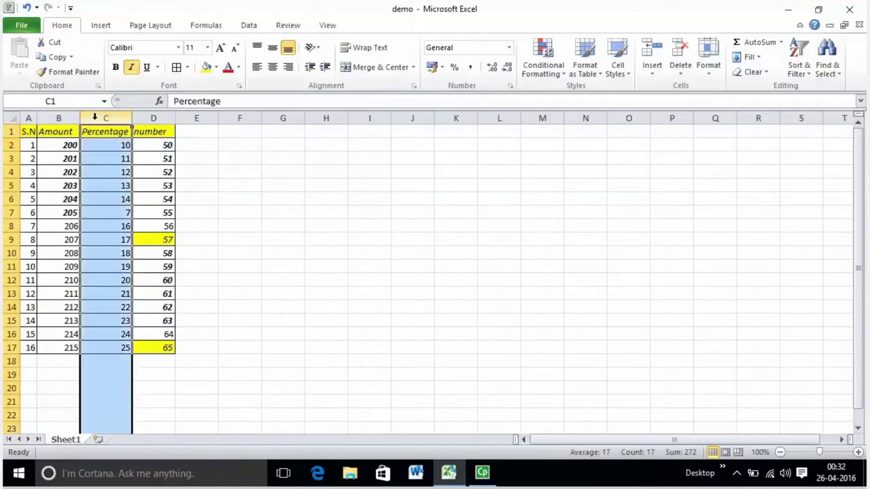
{"action": "left_click", "coordinate": [96, 117]}
{"action": "left_click", "coordinate": [79, 72]}
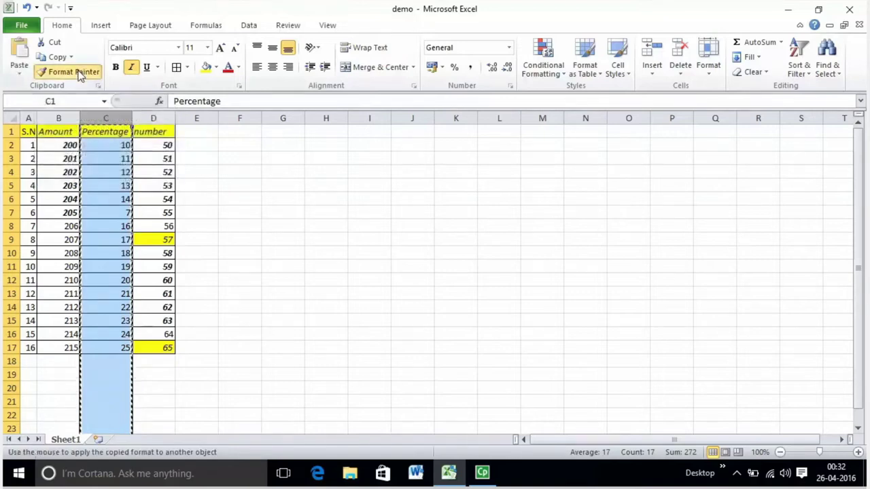
{"action": "left_click", "coordinate": [26, 118]}
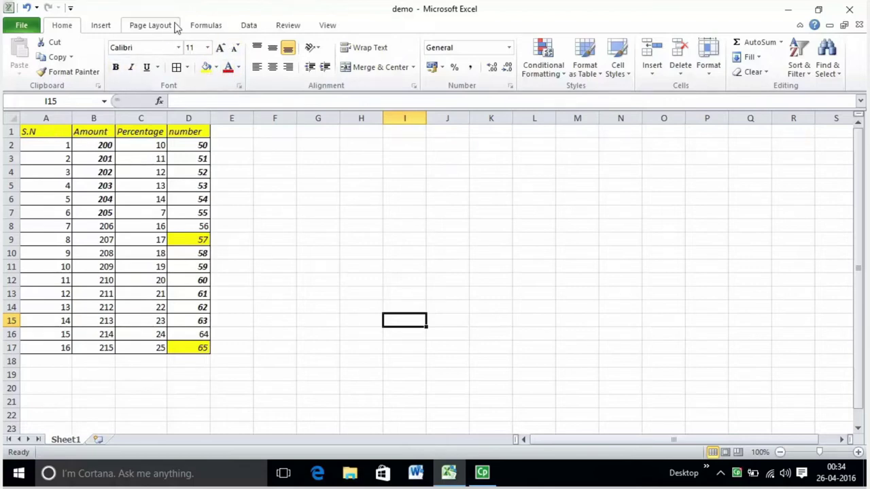
Select A1:D7 and examine the available font faces, font sizes, fill colors and font colors.
{"action": "left_click", "coordinate": [208, 48]}
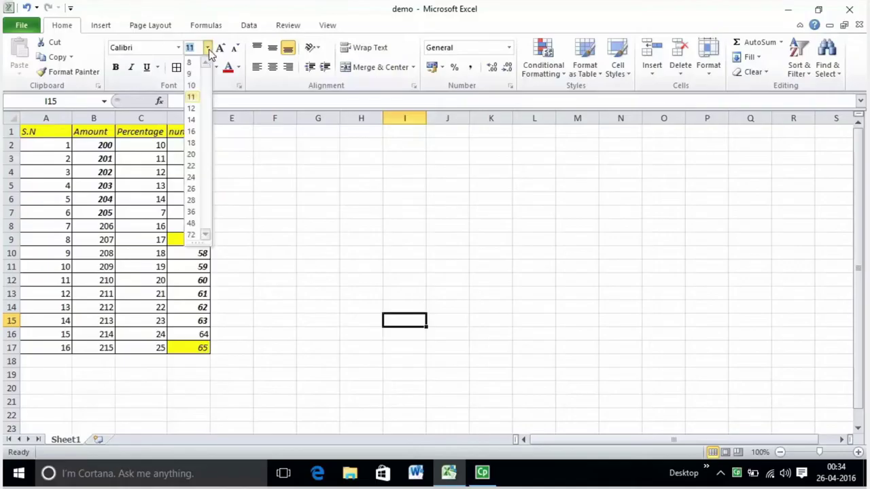
{"action": "left_click", "coordinate": [208, 49]}
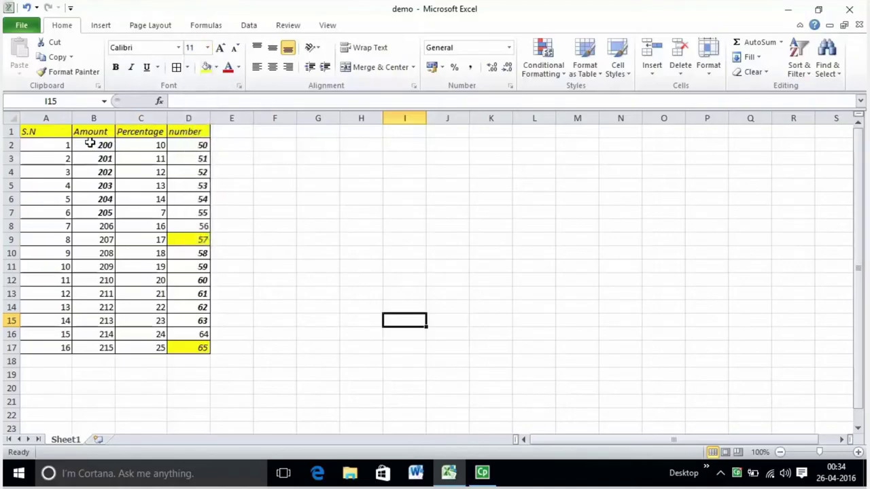
{"action": "left_click_drag", "start_coordinate": [48, 132], "coordinate": [190, 215]}
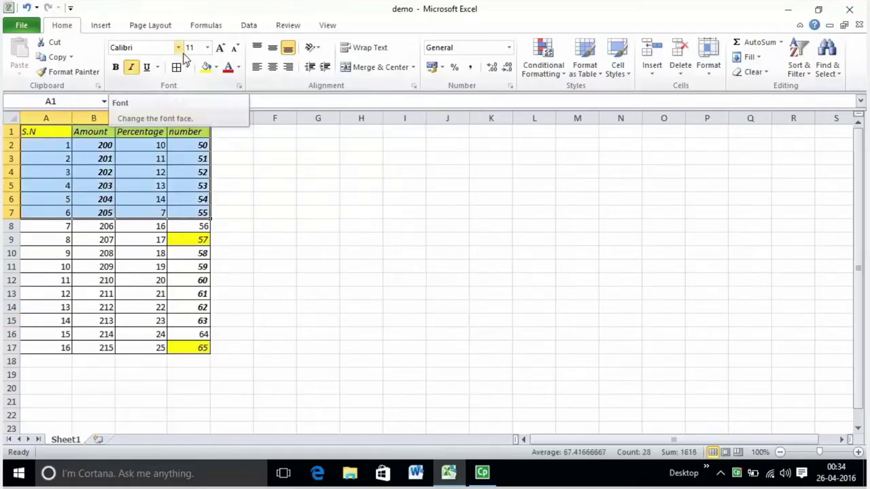
{"action": "left_click", "coordinate": [178, 48]}
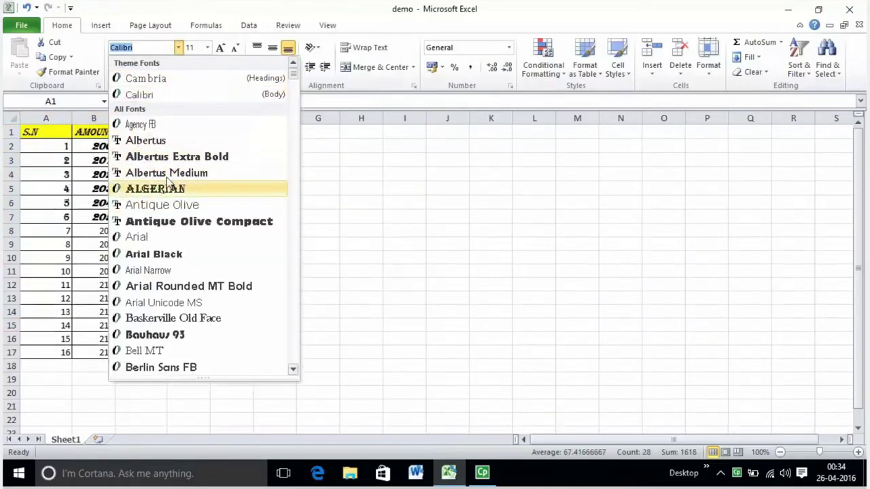
{"action": "left_click", "coordinate": [208, 47]}
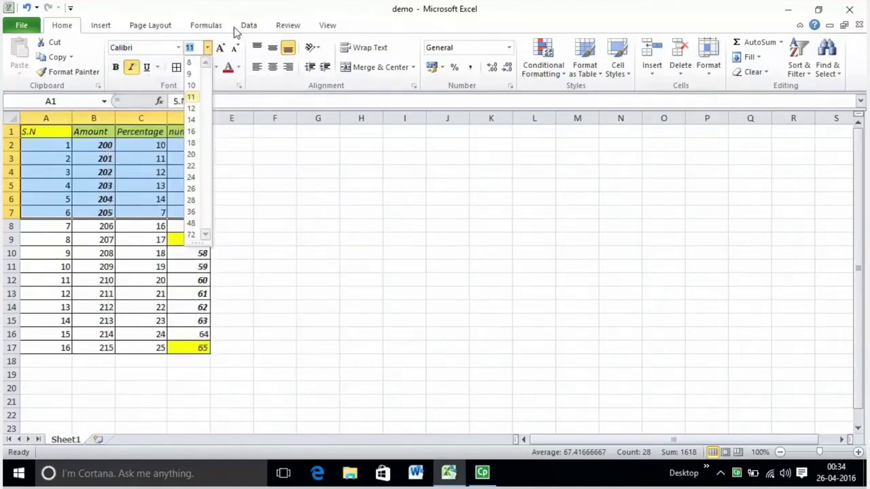
{"action": "left_click", "coordinate": [179, 49]}
{"action": "left_click", "coordinate": [180, 49]}
{"action": "left_click", "coordinate": [208, 47]}
{"action": "left_click", "coordinate": [208, 48]}
{"action": "left_click", "coordinate": [208, 49]}
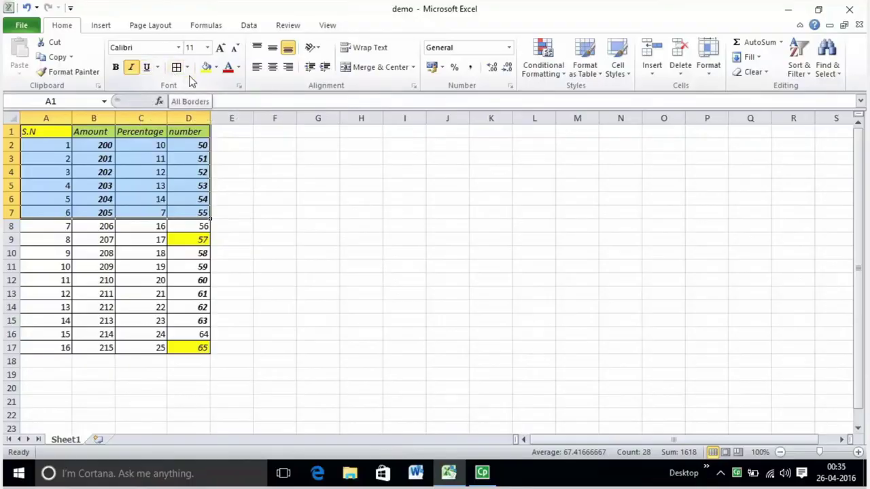
{"action": "left_click", "coordinate": [215, 68]}
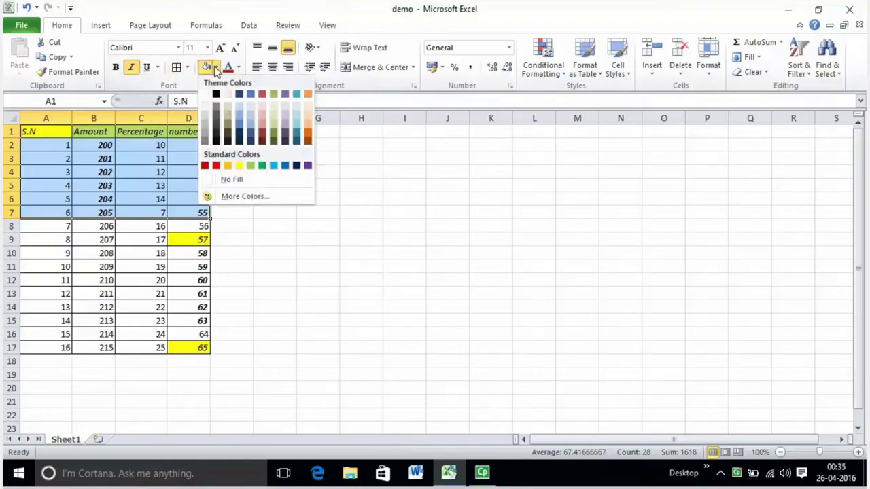
{"action": "left_click", "coordinate": [215, 68]}
{"action": "left_click", "coordinate": [239, 67]}
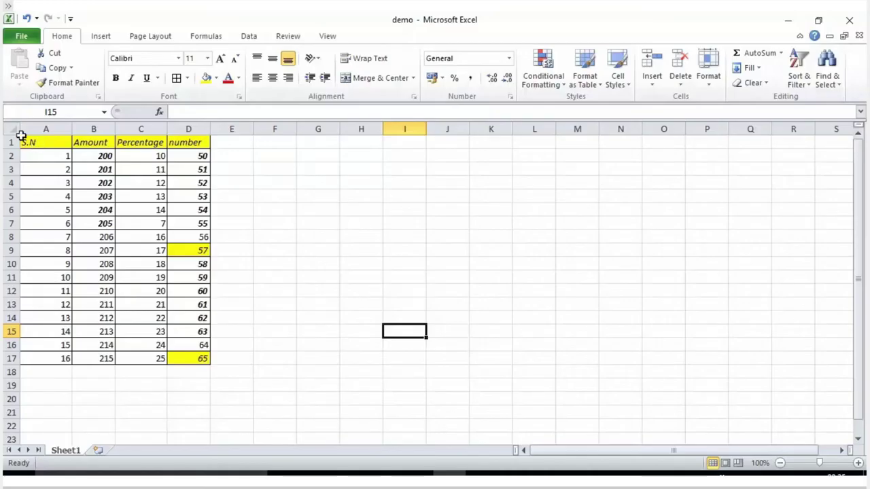
Set the font of A1:D3 to Antique Olive Compact at size 18.
{"action": "left_click_drag", "start_coordinate": [22, 141], "coordinate": [186, 168]}
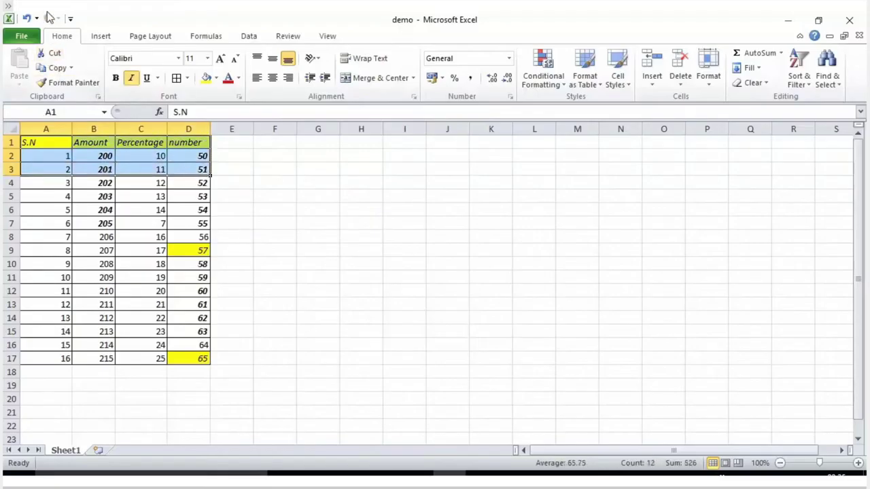
{"action": "left_click", "coordinate": [178, 59]}
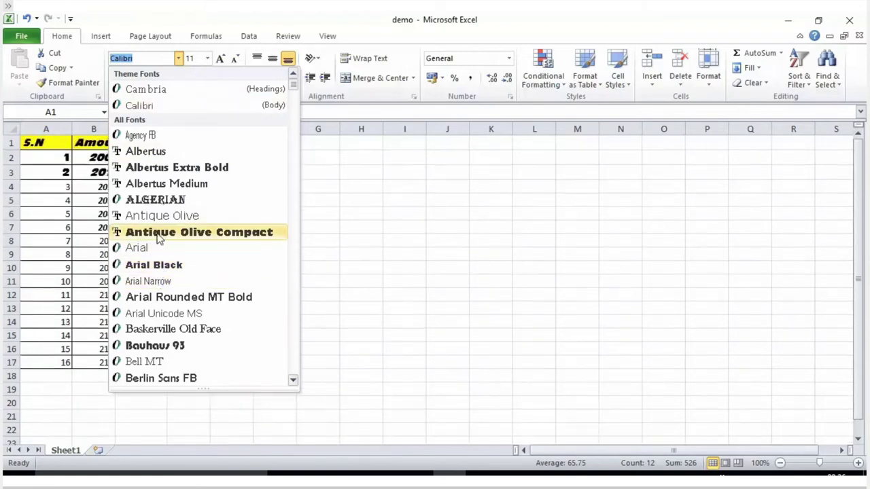
{"action": "left_click", "coordinate": [157, 233]}
{"action": "left_click", "coordinate": [207, 58]}
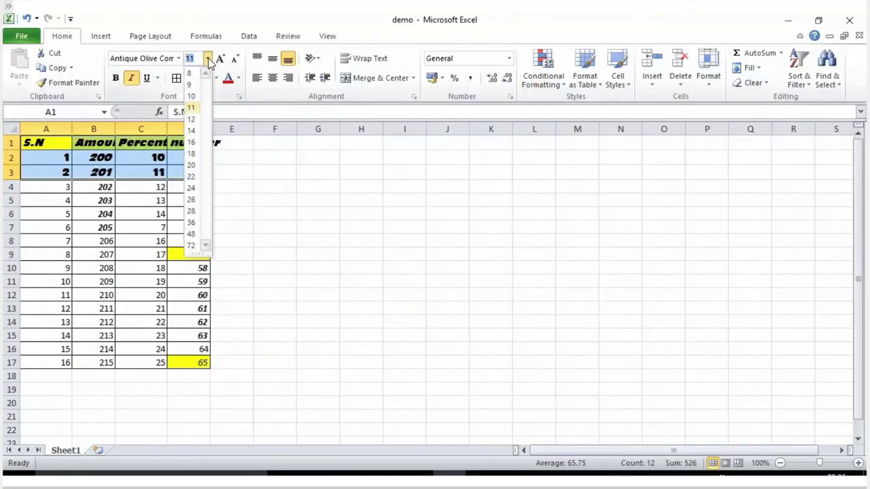
{"action": "left_click", "coordinate": [193, 154]}
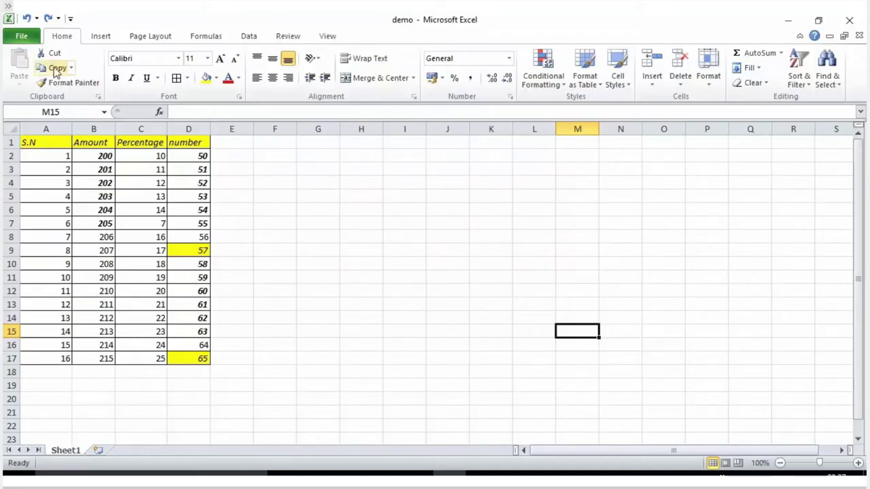
Set the default font for new workbooks to Albertus, choose its default size, and confirm the Excel options.
{"action": "left_click", "coordinate": [21, 38]}
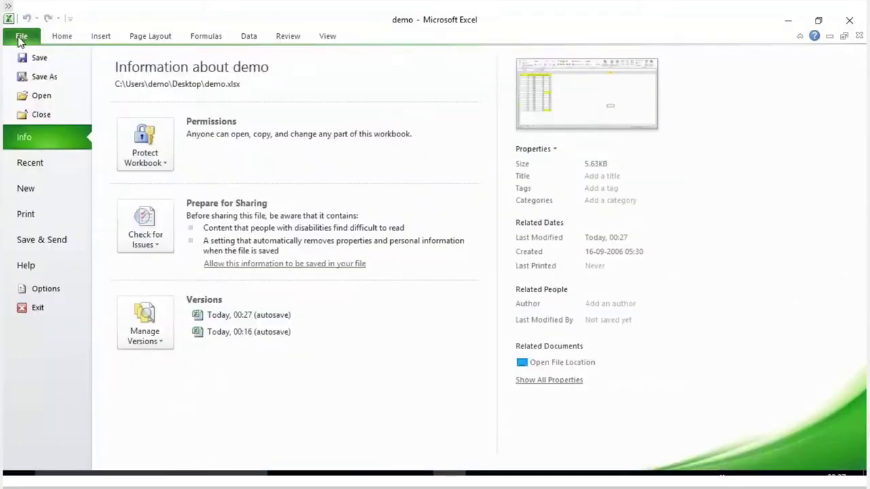
{"action": "left_click", "coordinate": [29, 290]}
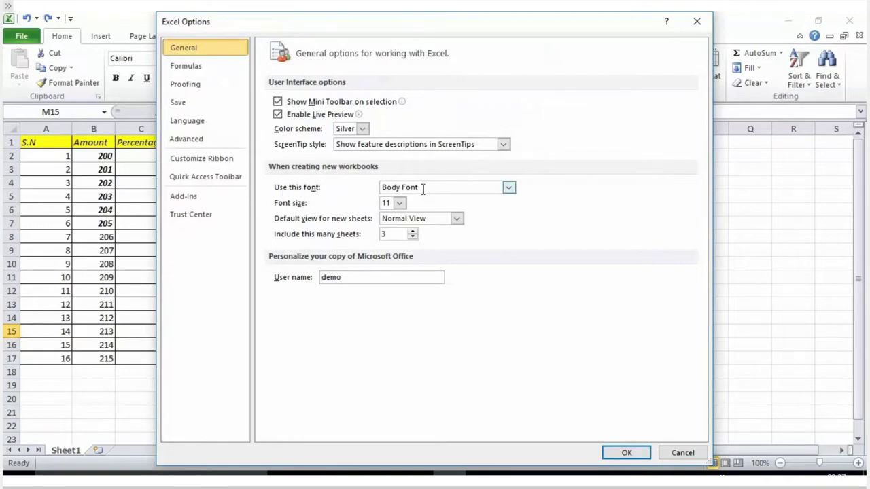
{"action": "left_click", "coordinate": [509, 188]}
{"action": "left_click", "coordinate": [468, 236]}
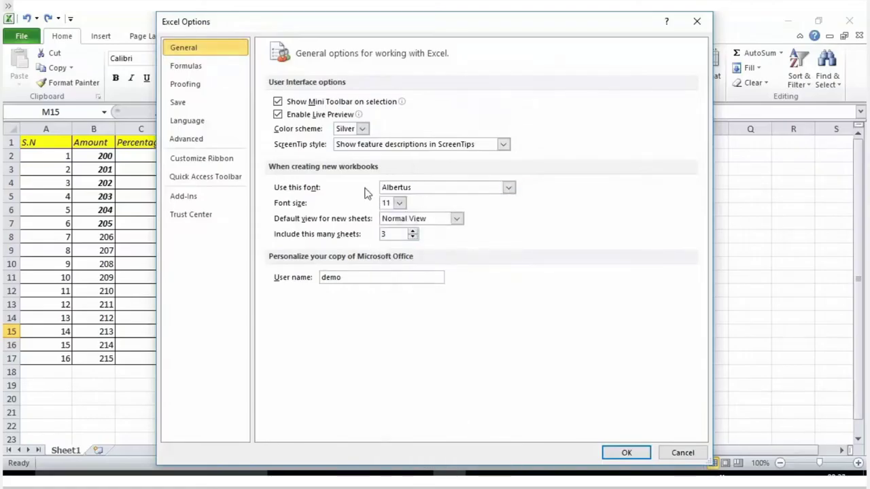
{"action": "left_click", "coordinate": [399, 203]}
{"action": "left_click", "coordinate": [392, 289]}
{"action": "key", "text": "Return"}
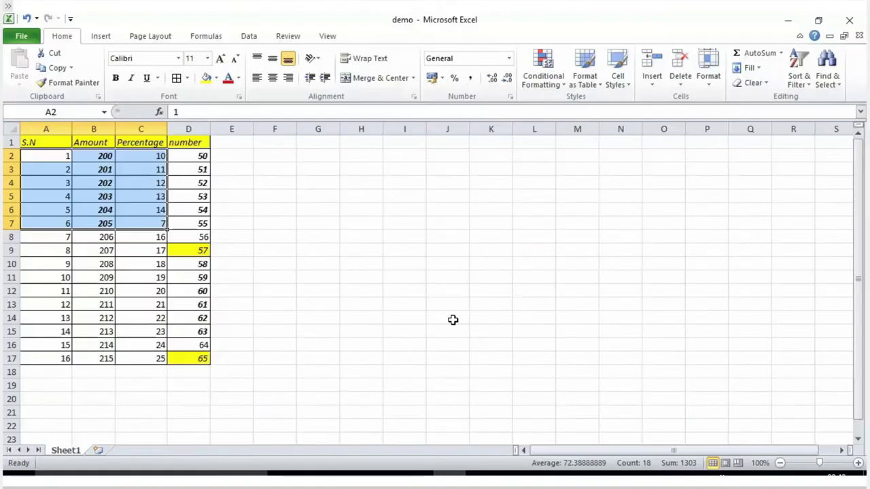
Start a new cell style based on empty cell J14 and name it Style 3.
{"action": "left_click", "coordinate": [453, 321]}
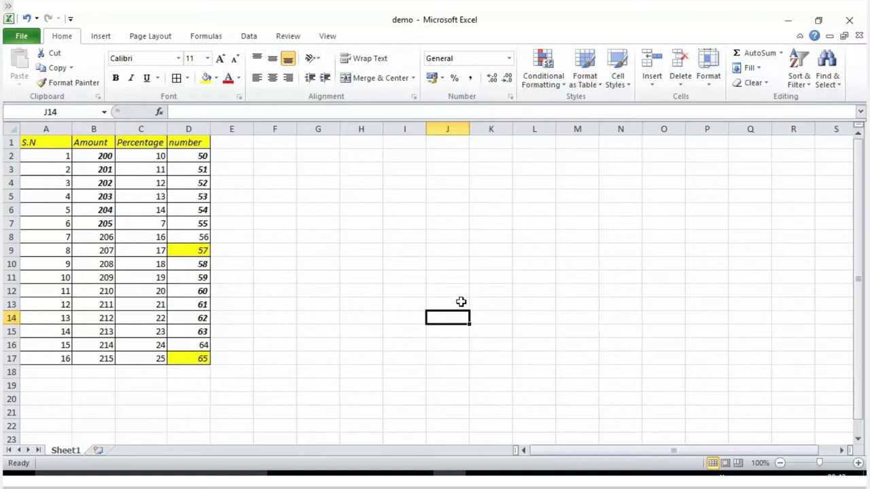
{"action": "left_click", "coordinate": [619, 77]}
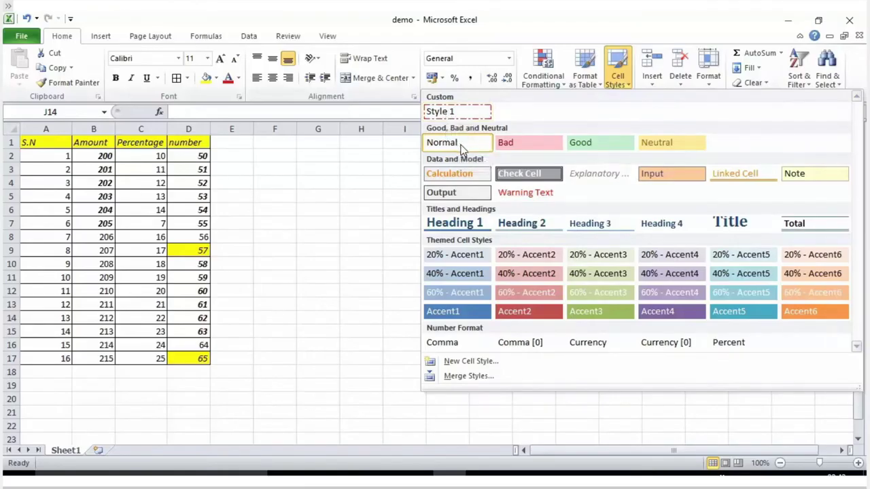
{"action": "left_click", "coordinate": [65, 38]}
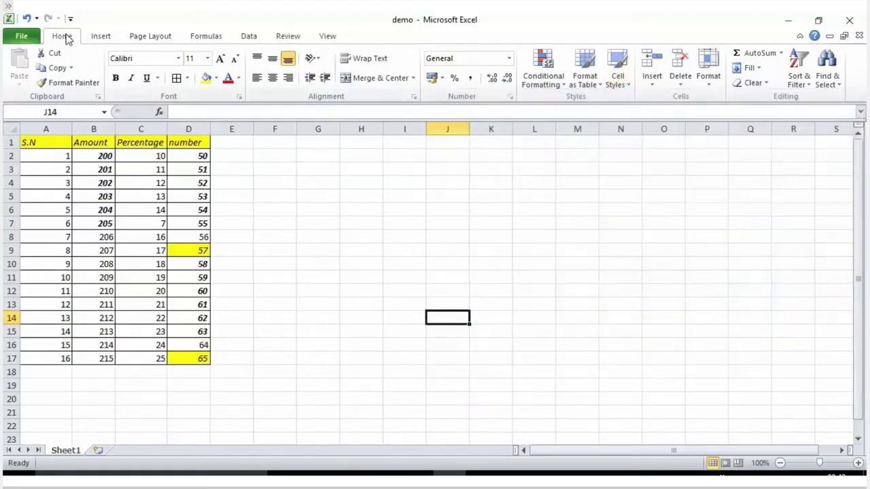
{"action": "left_click", "coordinate": [627, 86]}
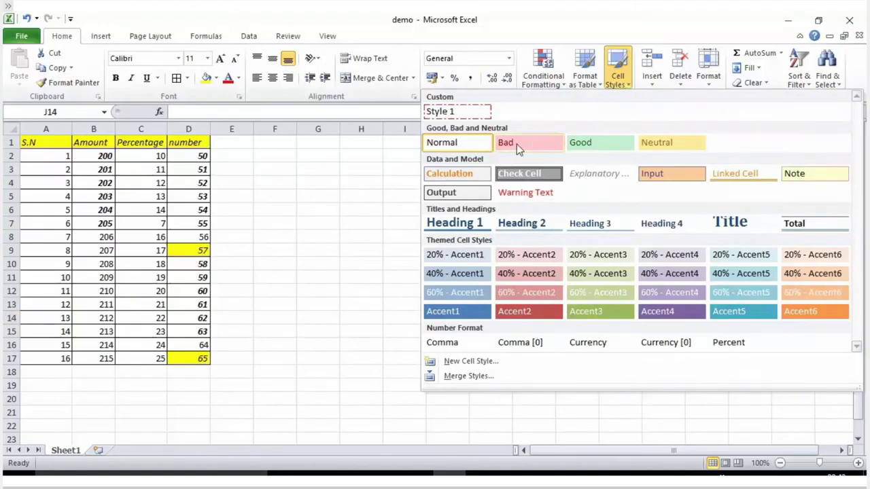
{"action": "left_click", "coordinate": [440, 362]}
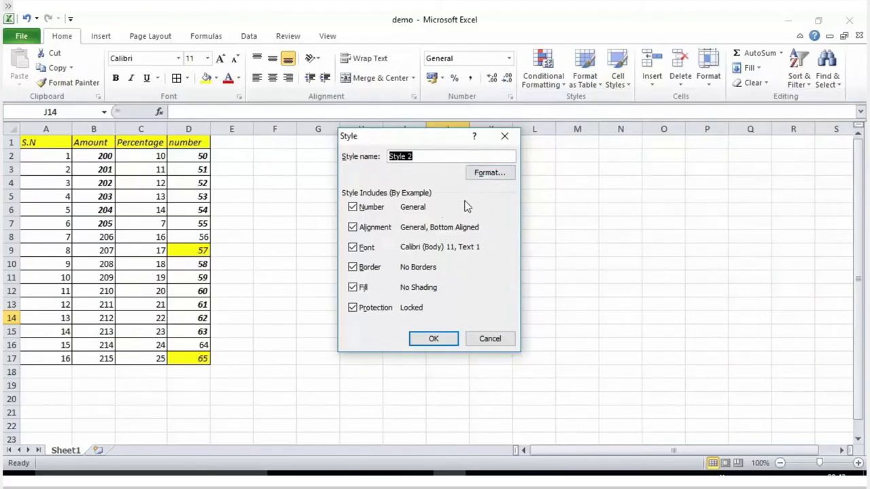
{"action": "left_click", "coordinate": [434, 157]}
{"action": "key", "text": "BackSpace"}
{"action": "key", "text": "BackSpace"}
{"action": "type", "text": "3"}
Give the new style a double-line border on all four sides of the cell.
{"action": "left_click", "coordinate": [486, 173]}
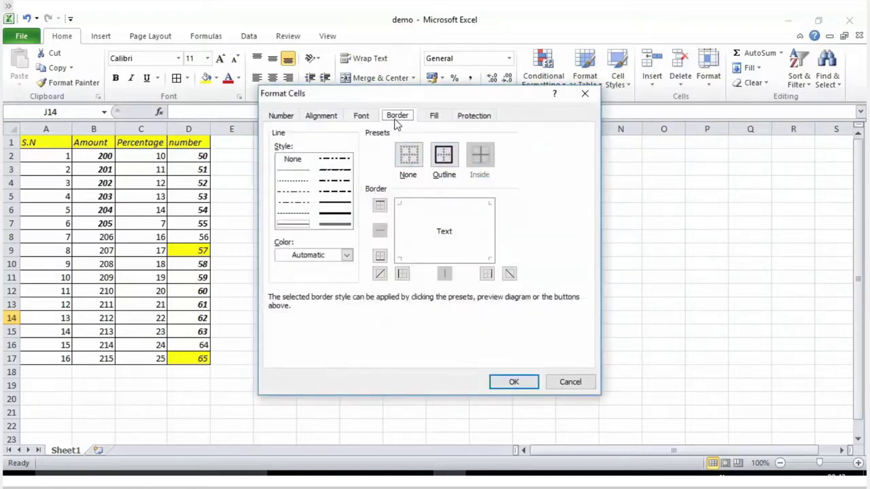
{"action": "left_click", "coordinate": [333, 215]}
{"action": "left_click", "coordinate": [302, 204]}
{"action": "left_click", "coordinate": [335, 211]}
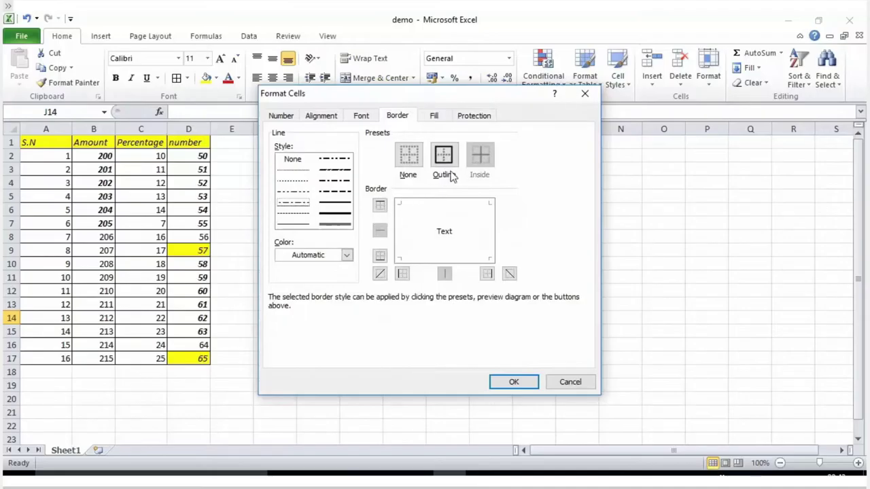
{"action": "left_click", "coordinate": [322, 226]}
{"action": "left_click", "coordinate": [398, 205]}
{"action": "left_click", "coordinate": [454, 208]}
{"action": "left_click", "coordinate": [441, 257]}
{"action": "left_click", "coordinate": [488, 246]}
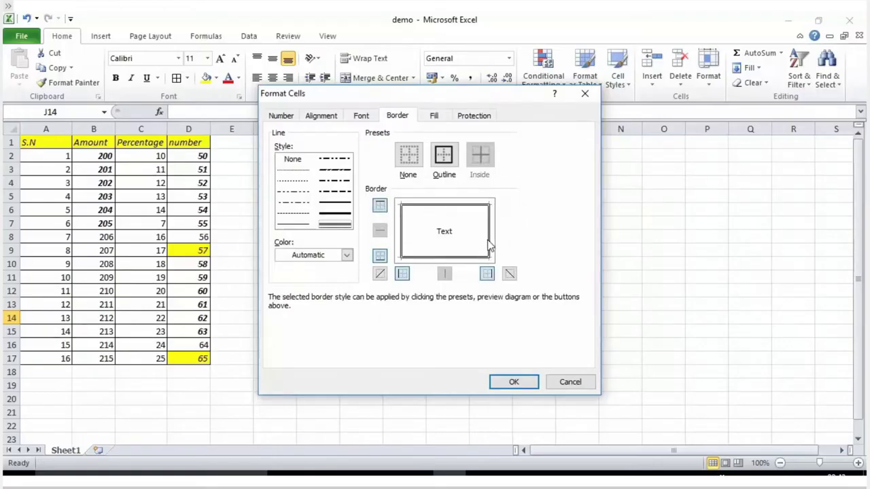
Pick dark orange as the border line color and save Style 3.
{"action": "left_click", "coordinate": [315, 258]}
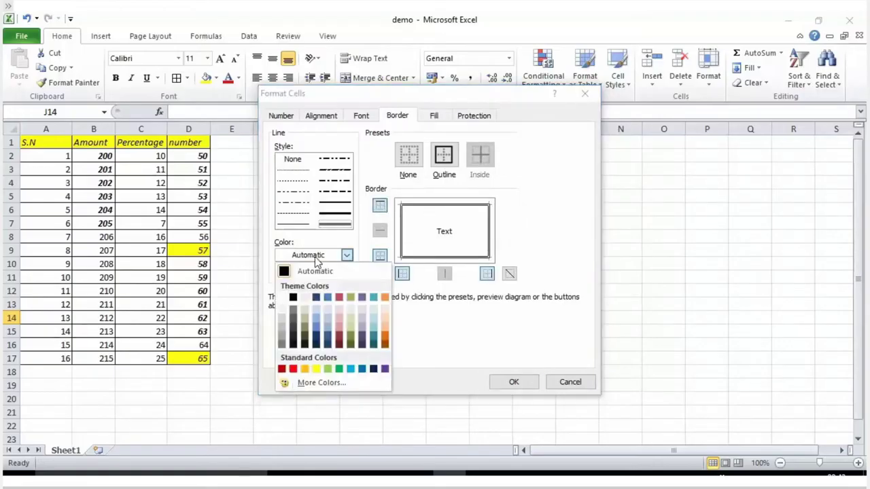
{"action": "left_click", "coordinate": [385, 336]}
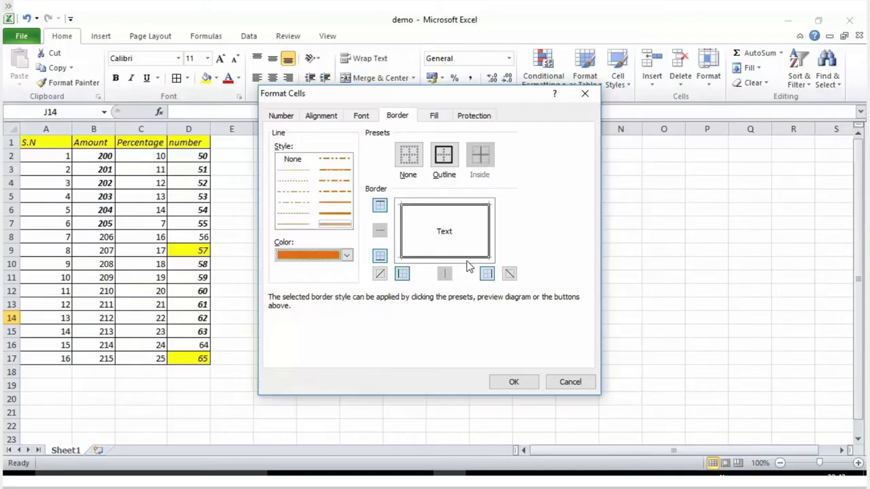
{"action": "left_click", "coordinate": [527, 381]}
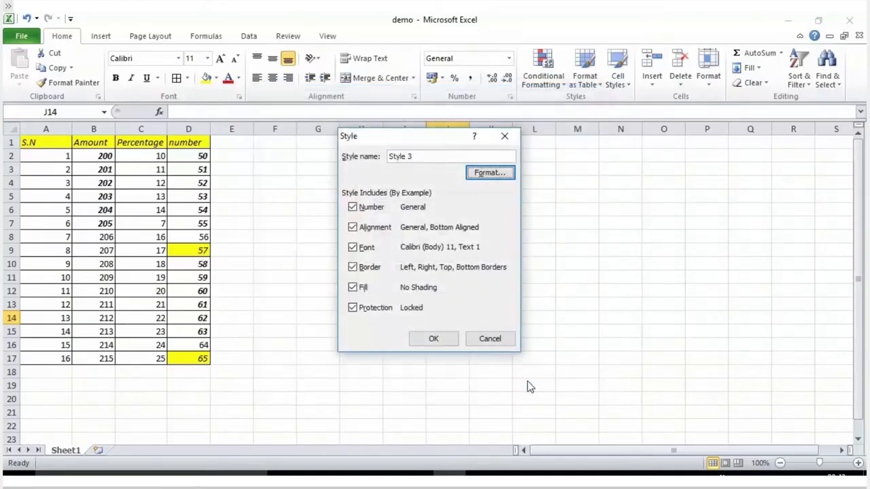
{"action": "left_click", "coordinate": [440, 342]}
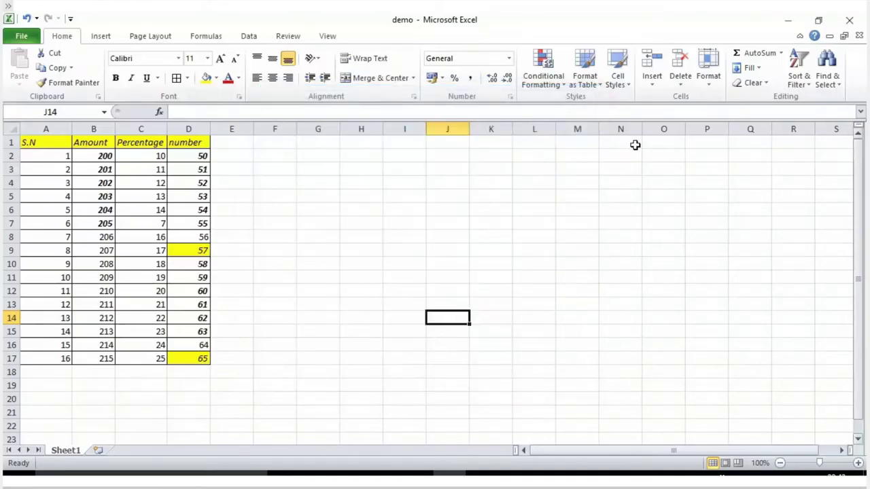
Apply the custom Style 3 to cell J14.
{"action": "left_click", "coordinate": [618, 80]}
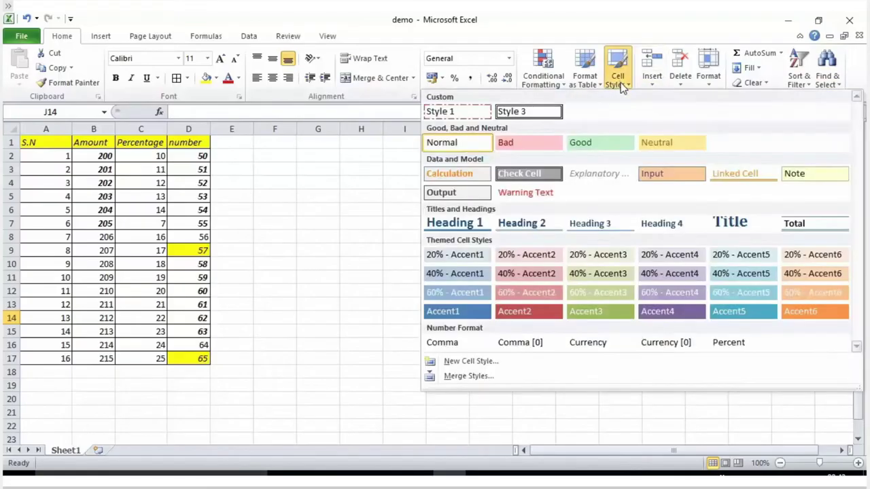
{"action": "left_click", "coordinate": [514, 114]}
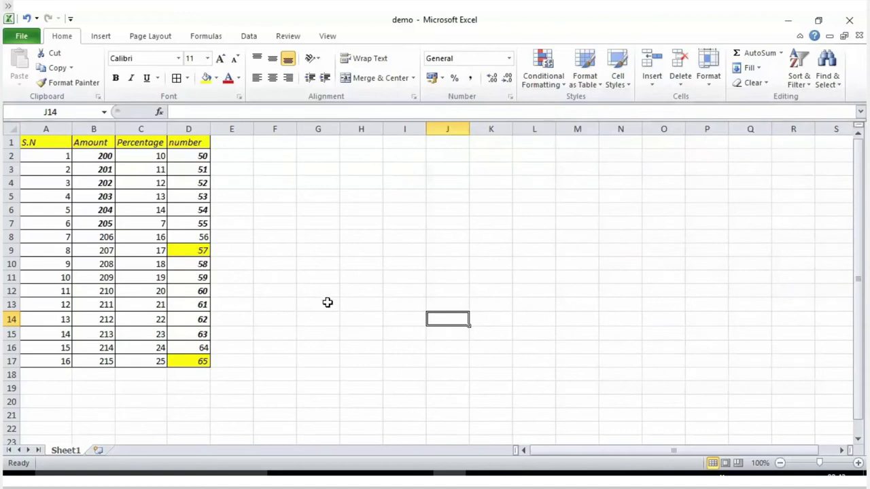
{"action": "left_click_drag", "start_coordinate": [469, 327], "coordinate": [481, 347]}
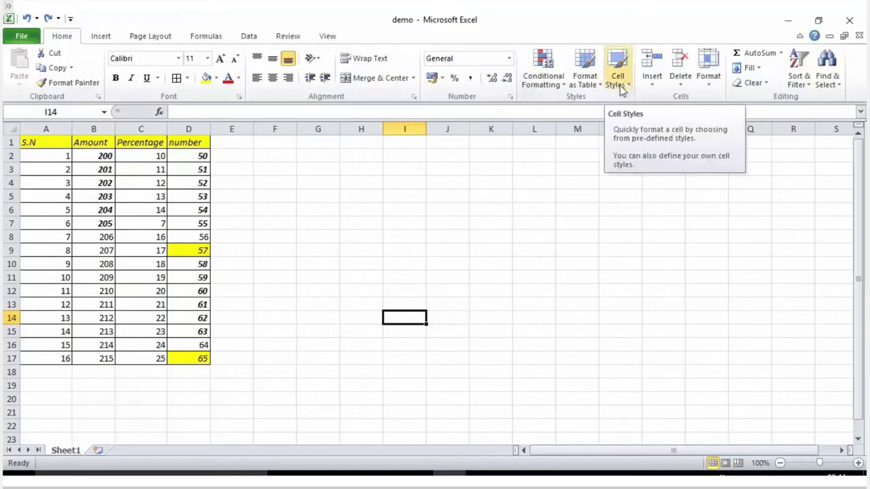
Select the range A2:C4 and open the cell styles for it.
{"action": "left_click_drag", "start_coordinate": [62, 156], "coordinate": [97, 212]}
{"action": "left_click_drag", "start_coordinate": [62, 157], "coordinate": [133, 184]}
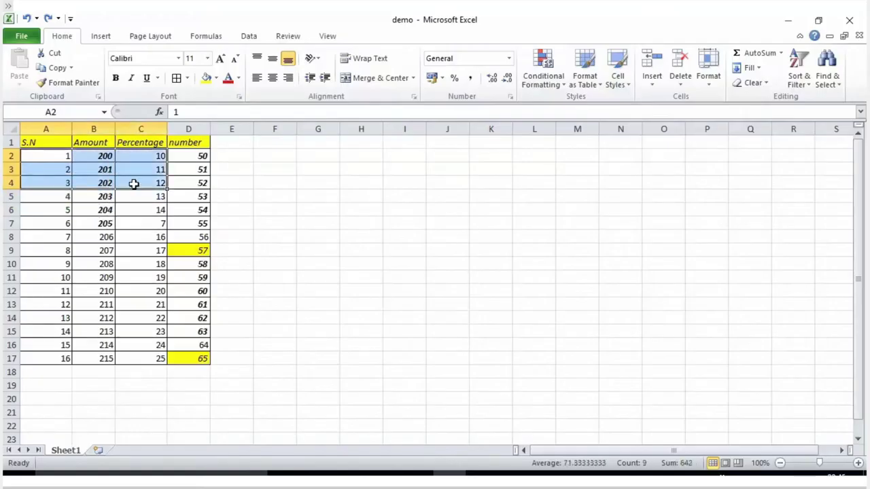
{"action": "left_click", "coordinate": [615, 79]}
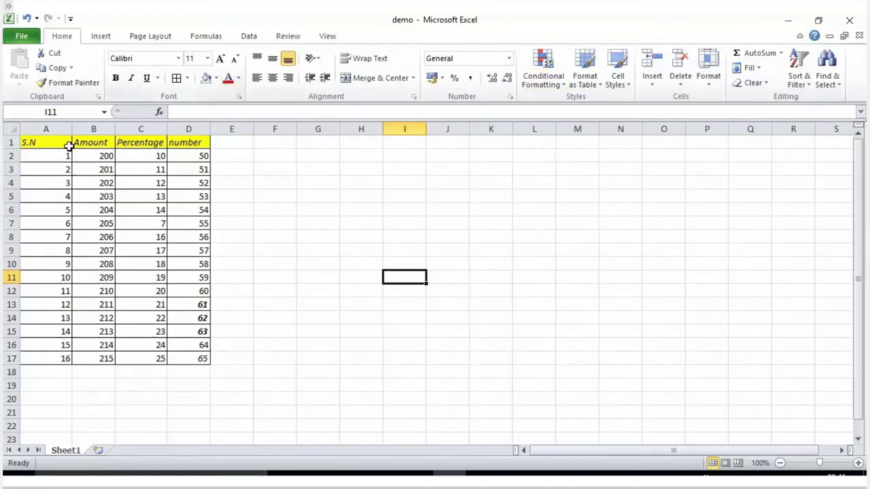
Fill the range A2:D3 with a dark orange theme color.
{"action": "left_click_drag", "start_coordinate": [48, 154], "coordinate": [188, 169]}
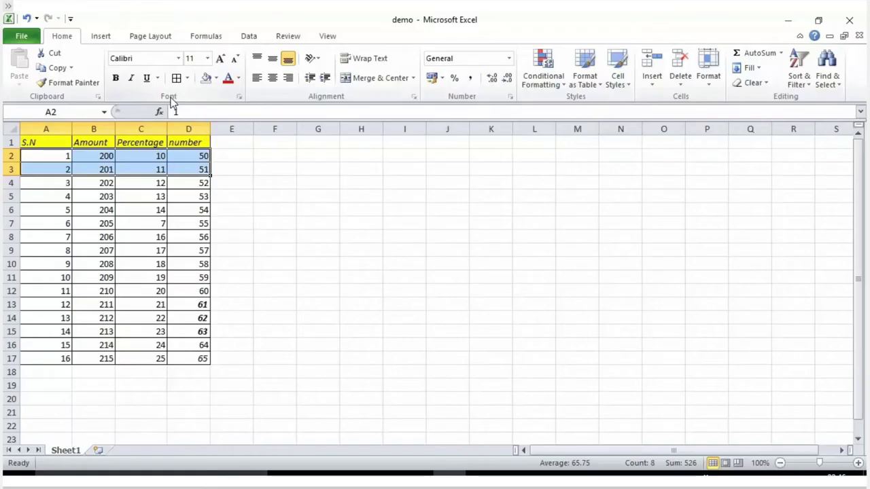
{"action": "left_click", "coordinate": [216, 78]}
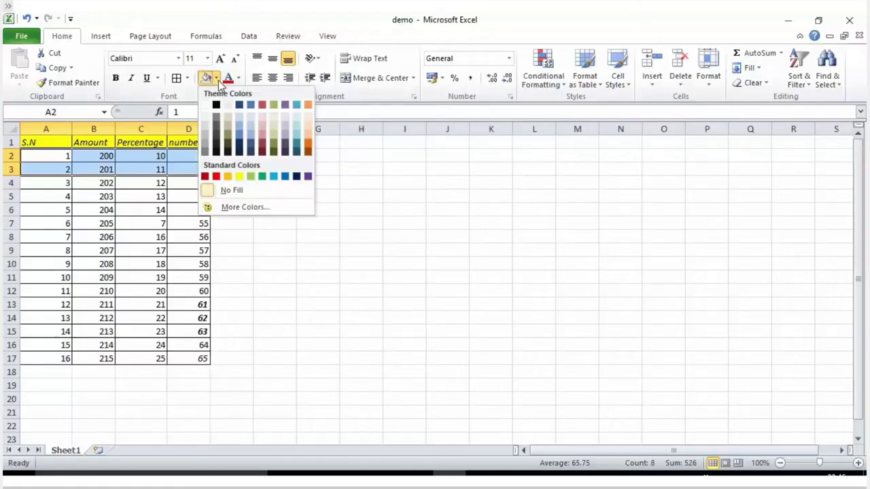
{"action": "left_click", "coordinate": [308, 148]}
Fill cell G1 with a turquoise blue chosen from the additional standard colors.
{"action": "left_click", "coordinate": [303, 144]}
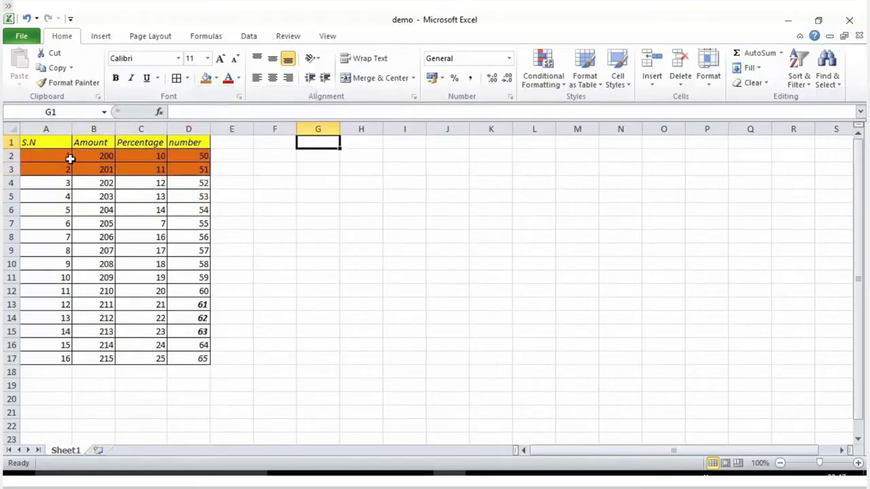
{"action": "left_click", "coordinate": [216, 77]}
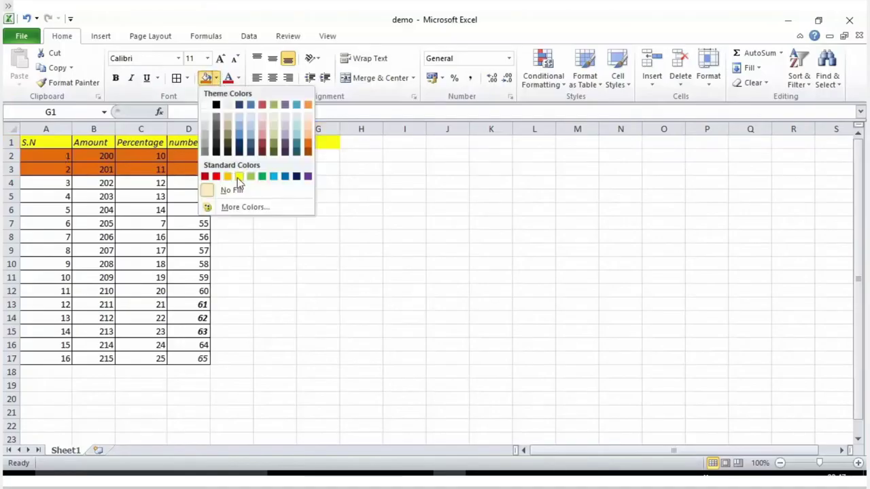
{"action": "left_click", "coordinate": [255, 207]}
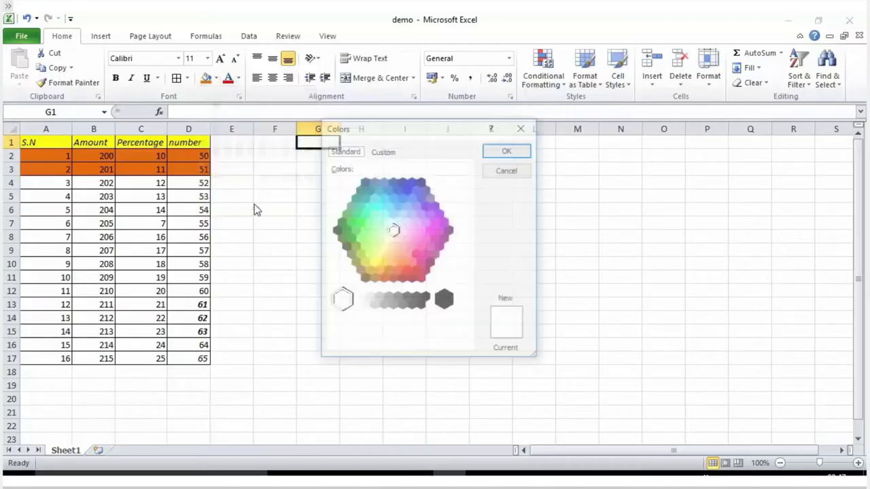
{"action": "left_click", "coordinate": [374, 215]}
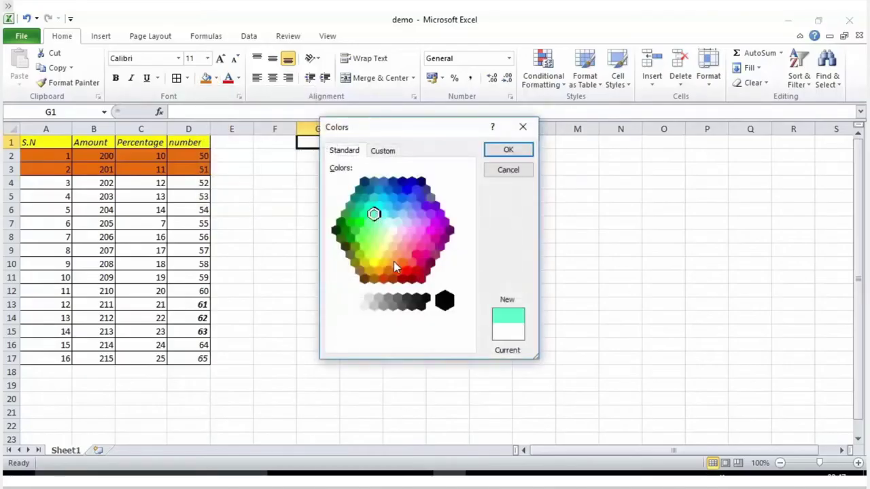
{"action": "left_click", "coordinate": [384, 198]}
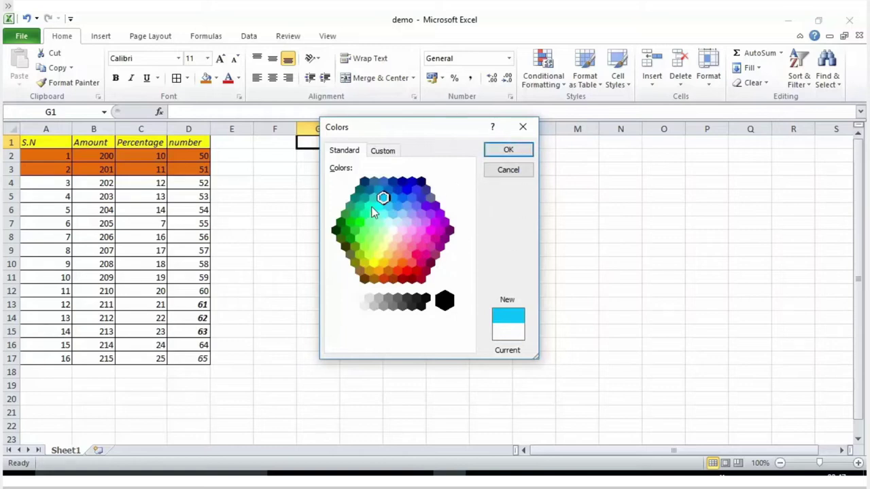
{"action": "left_click", "coordinate": [492, 150]}
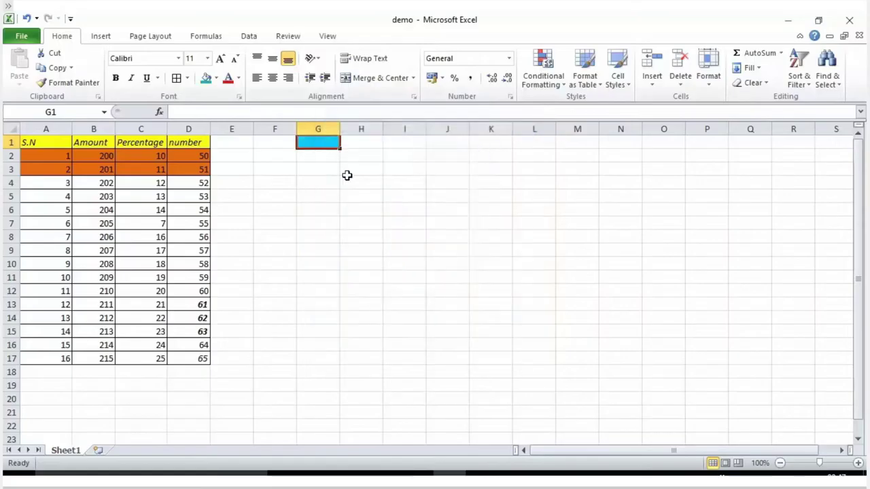
Fill cell F4 with the standard green color.
{"action": "left_click", "coordinate": [295, 181]}
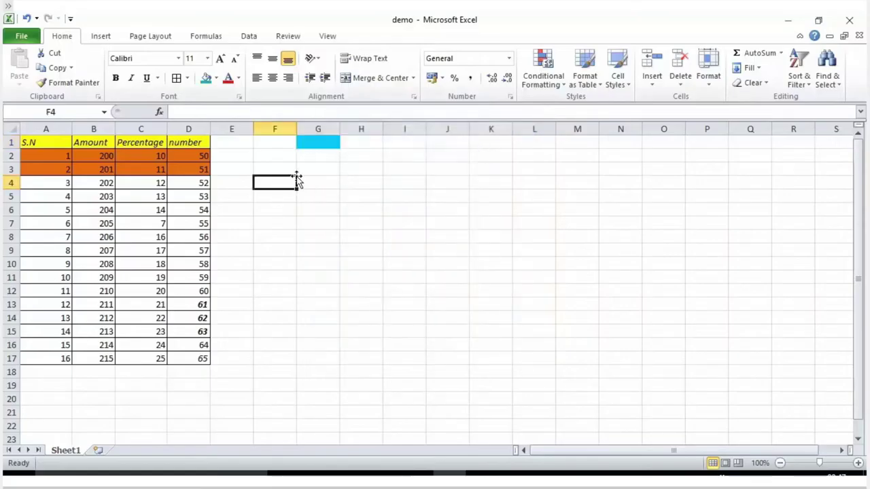
{"action": "left_click", "coordinate": [217, 78]}
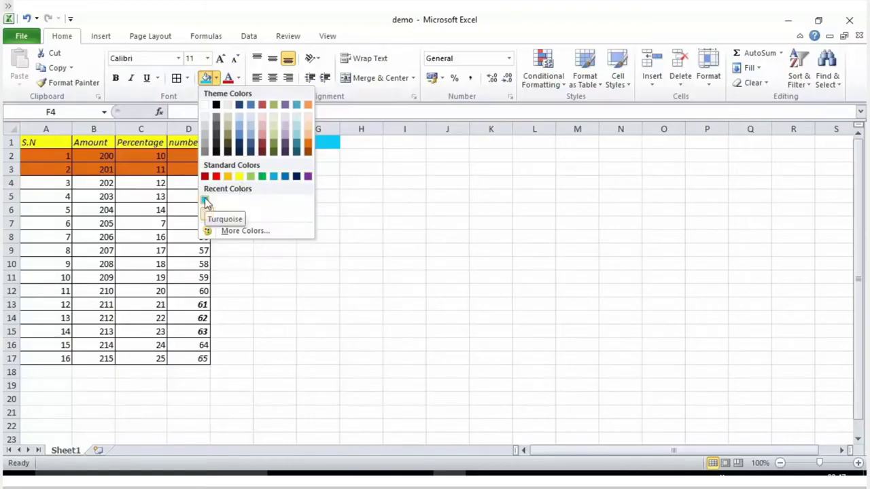
{"action": "left_click", "coordinate": [261, 177]}
{"action": "left_click", "coordinate": [311, 173]}
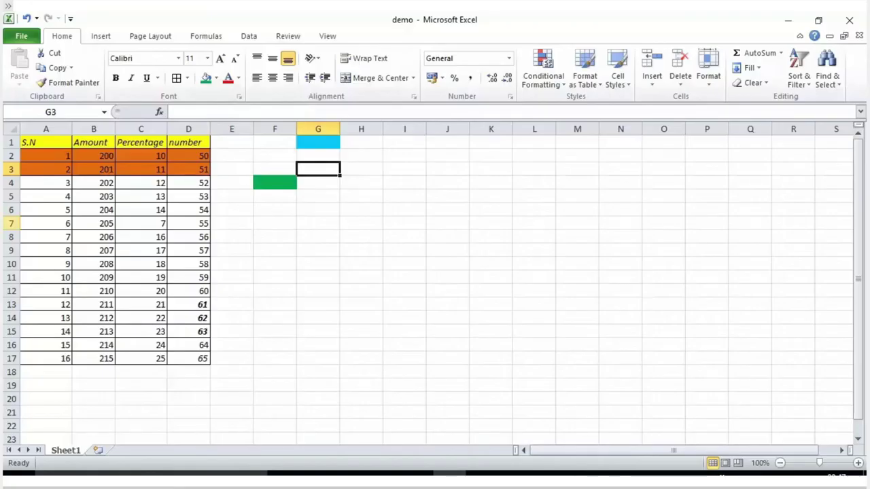
Select the whole worksheet and fill it with Red, Accent 2, Lighter 60%.
{"action": "left_click_drag", "start_coordinate": [25, 201], "coordinate": [27, 210]}
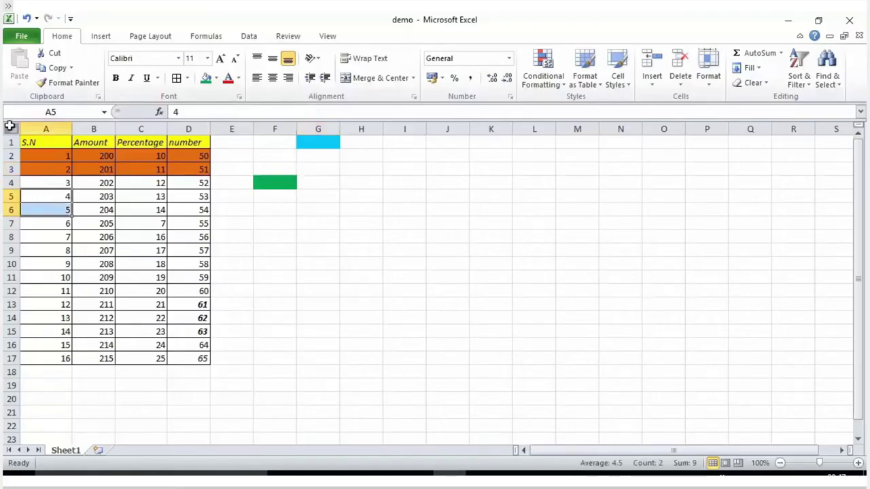
{"action": "left_click", "coordinate": [12, 128]}
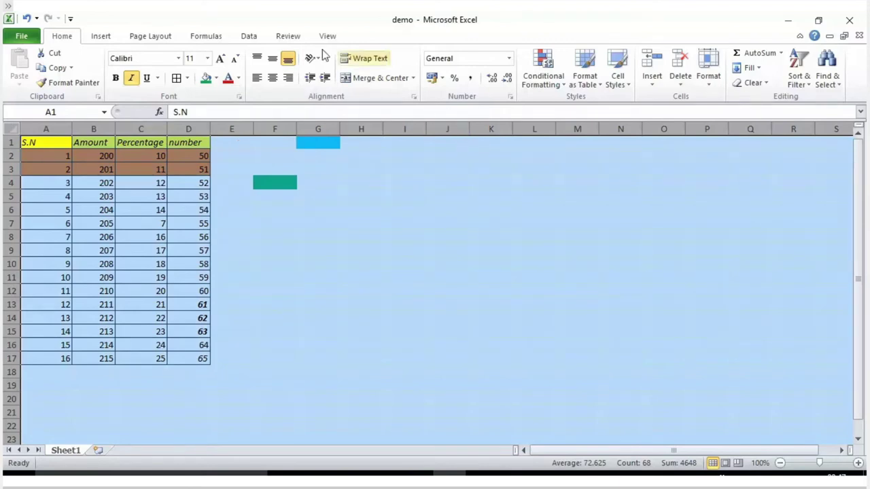
{"action": "left_click", "coordinate": [216, 78]}
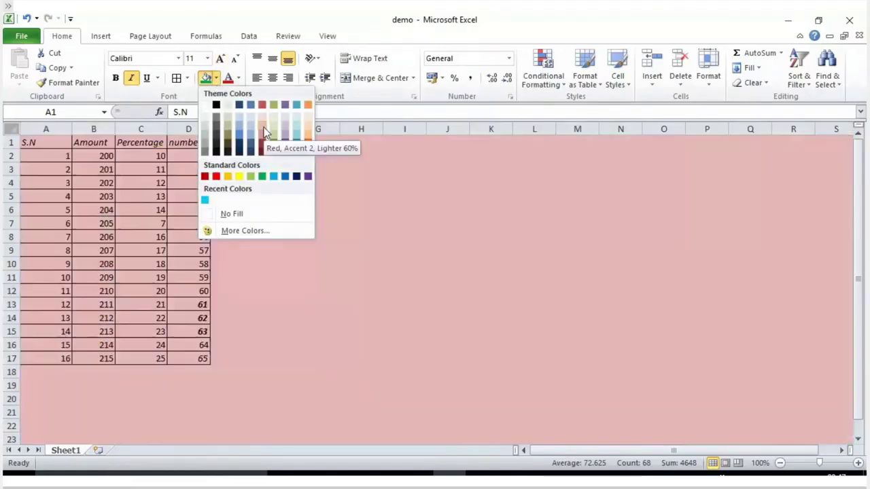
{"action": "left_click", "coordinate": [264, 127]}
{"action": "left_click", "coordinate": [358, 237]}
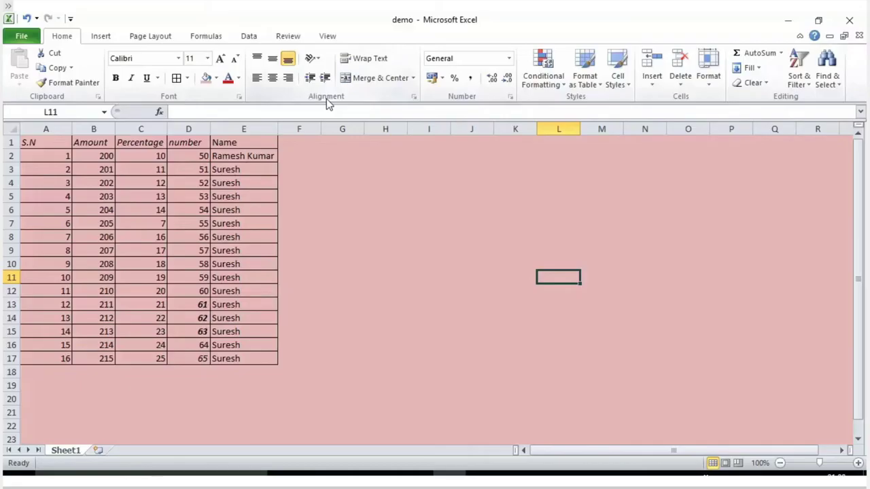
Examine how the text in the Name column and the numbers in the other columns are aligned.
{"action": "left_click_drag", "start_coordinate": [239, 158], "coordinate": [262, 191]}
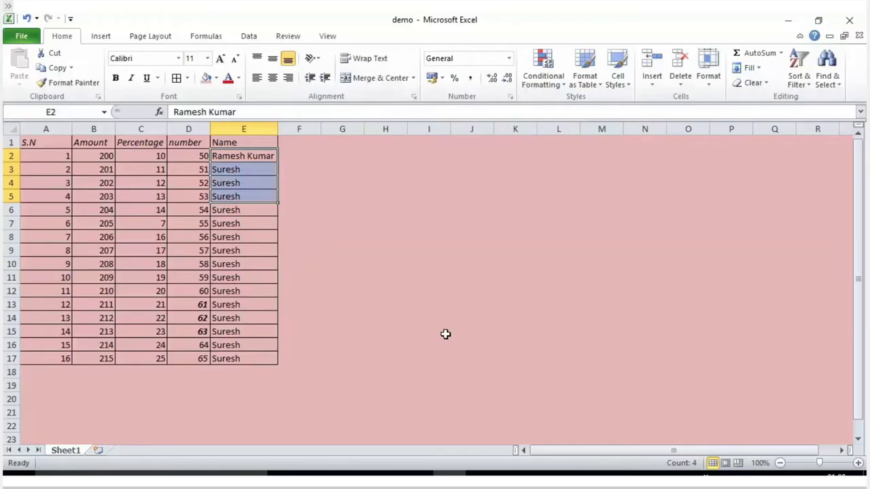
{"action": "left_click_drag", "start_coordinate": [188, 154], "coordinate": [201, 234]}
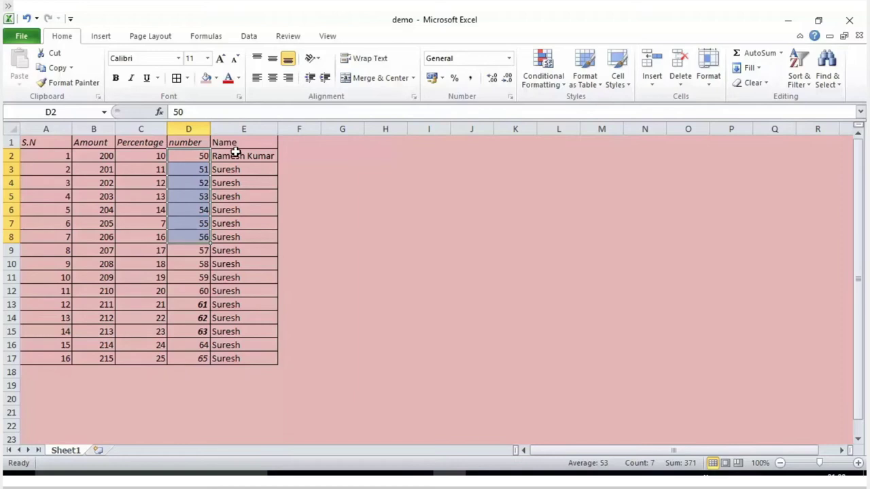
{"action": "left_click_drag", "start_coordinate": [107, 161], "coordinate": [194, 156]}
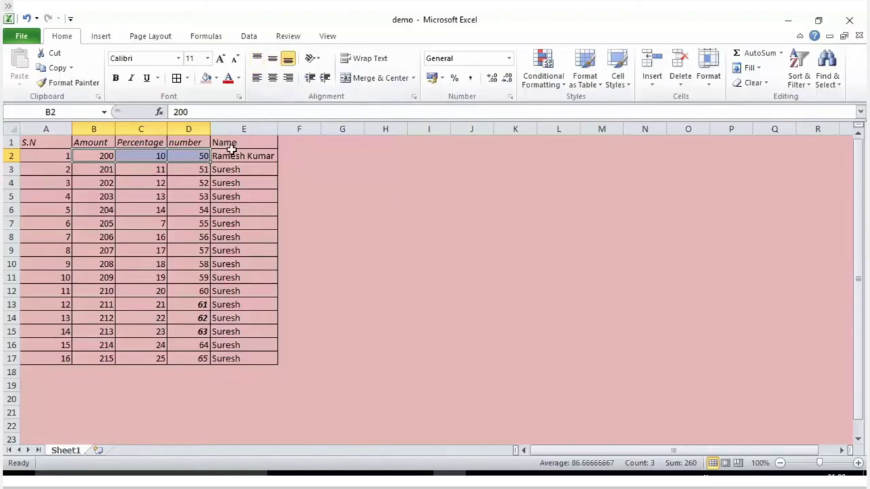
{"action": "mouse_move", "coordinate": [230, 156]}
{"action": "left_mouse_down"}
{"action": "mouse_move", "coordinate": [229, 202]}
{"action": "mouse_move", "coordinate": [221, 145]}
{"action": "left_mouse_up"}
{"action": "left_click", "coordinate": [221, 183]}
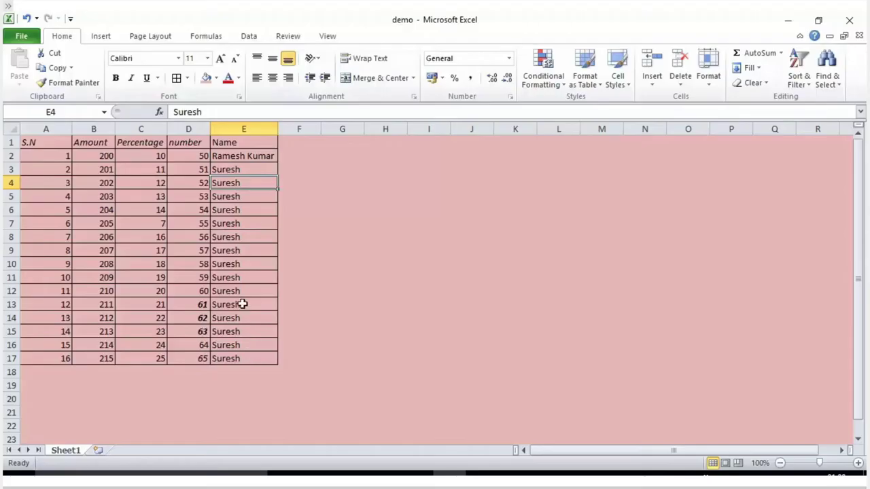
{"action": "left_click", "coordinate": [288, 60]}
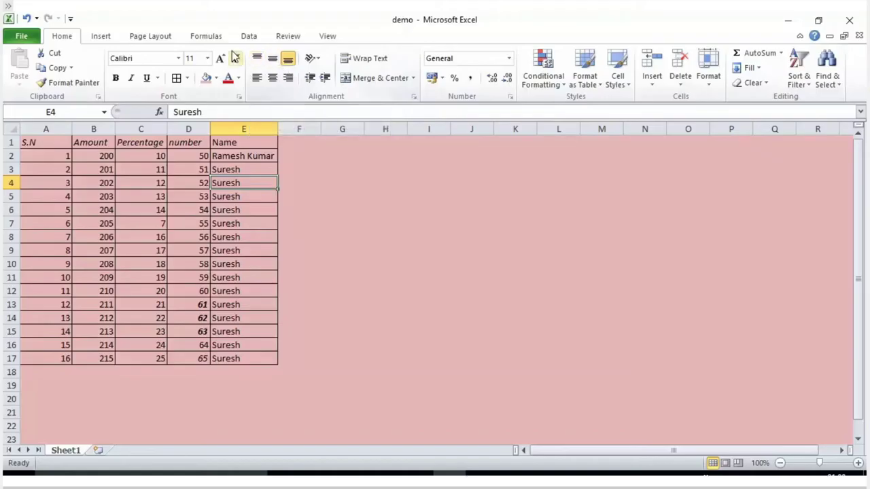
{"action": "left_click_drag", "start_coordinate": [192, 149], "coordinate": [243, 142]}
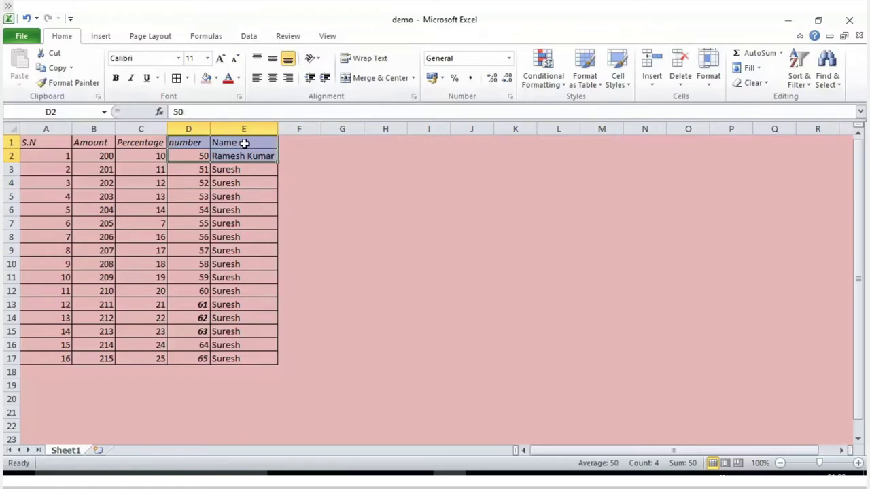
{"action": "left_click", "coordinate": [250, 192]}
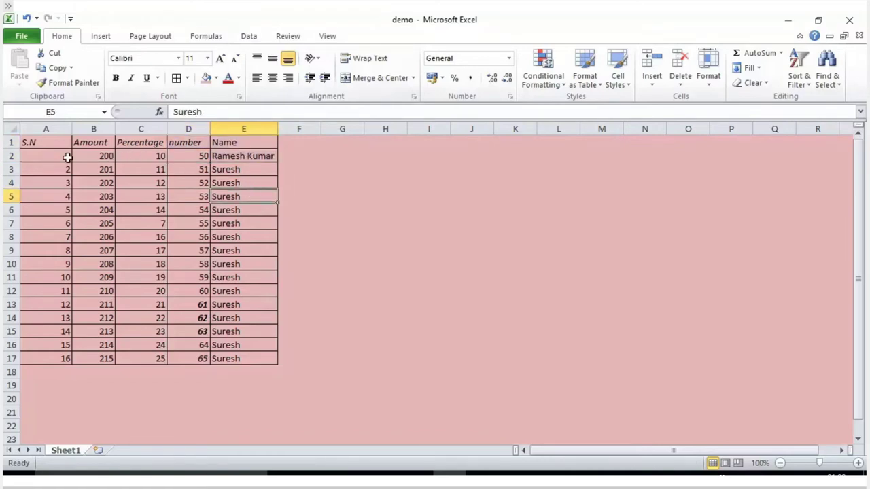
View the cell alignment settings for the range A2:E2 and close them without changing anything.
{"action": "left_click_drag", "start_coordinate": [59, 156], "coordinate": [234, 157]}
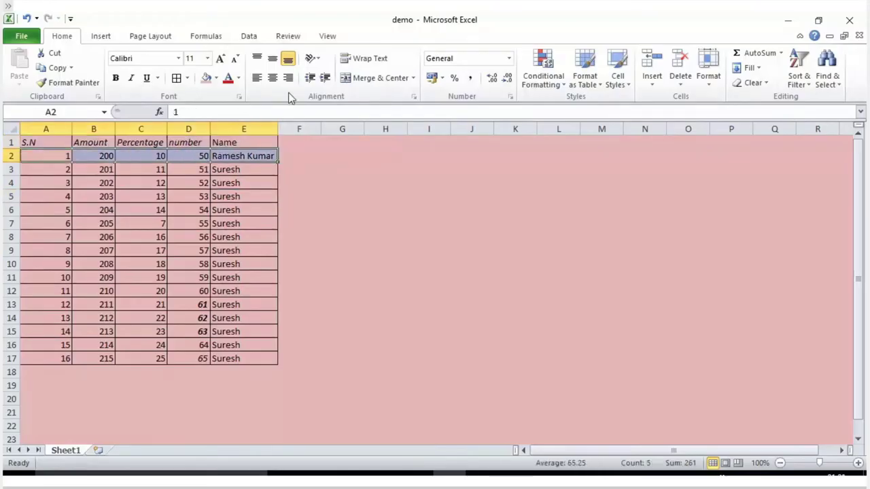
{"action": "left_click", "coordinate": [414, 99]}
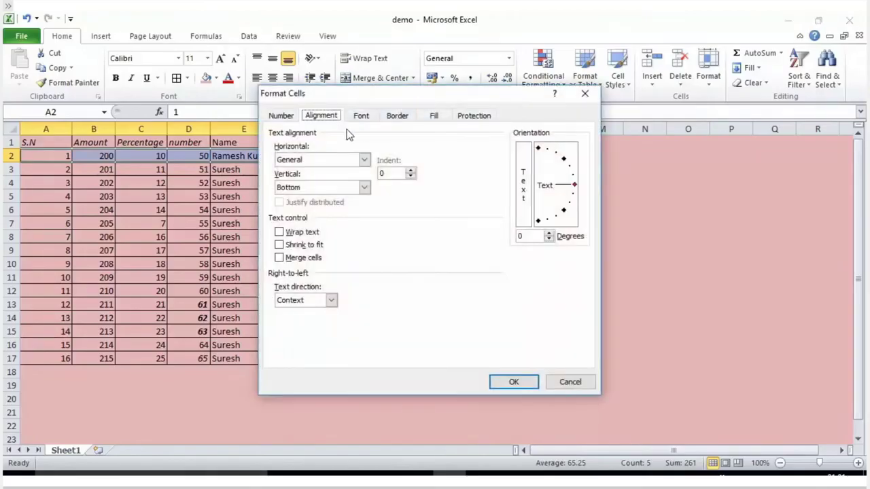
{"action": "left_click", "coordinate": [570, 382]}
{"action": "left_click", "coordinate": [385, 304]}
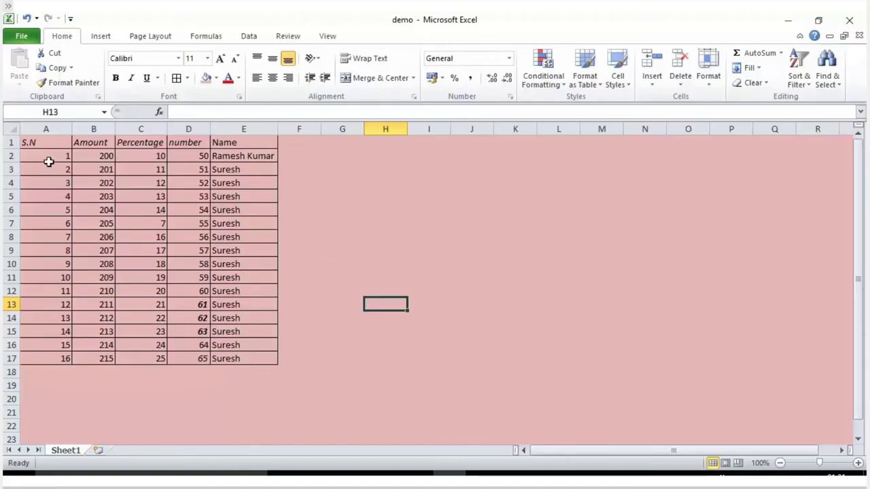
Review the horizontal and vertical text alignment options in Format Cells for the range B3:D3, keeping General and Bottom.
{"action": "left_click", "coordinate": [101, 168]}
{"action": "left_click_drag", "start_coordinate": [102, 167], "coordinate": [192, 169]}
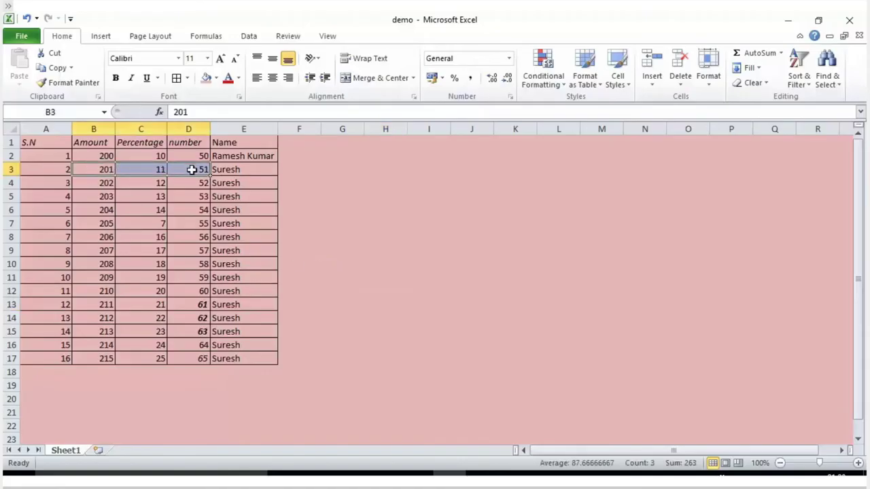
{"action": "right_click", "coordinate": [194, 173]}
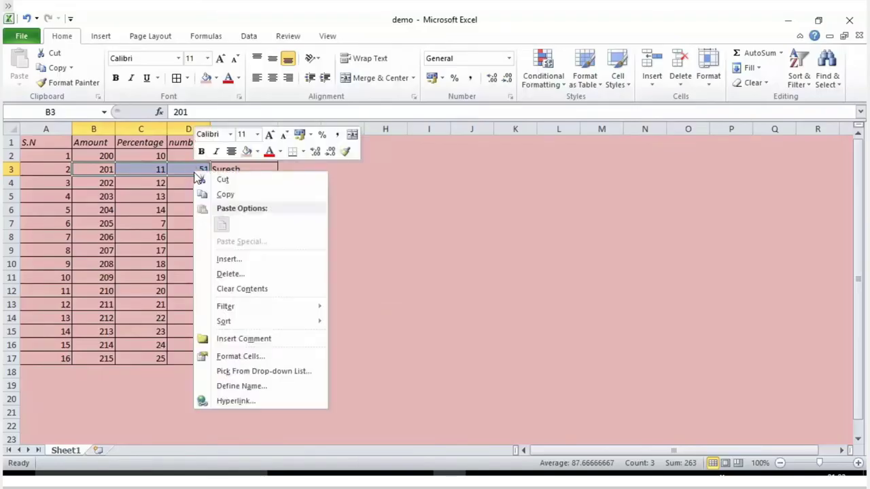
{"action": "left_click", "coordinate": [242, 356]}
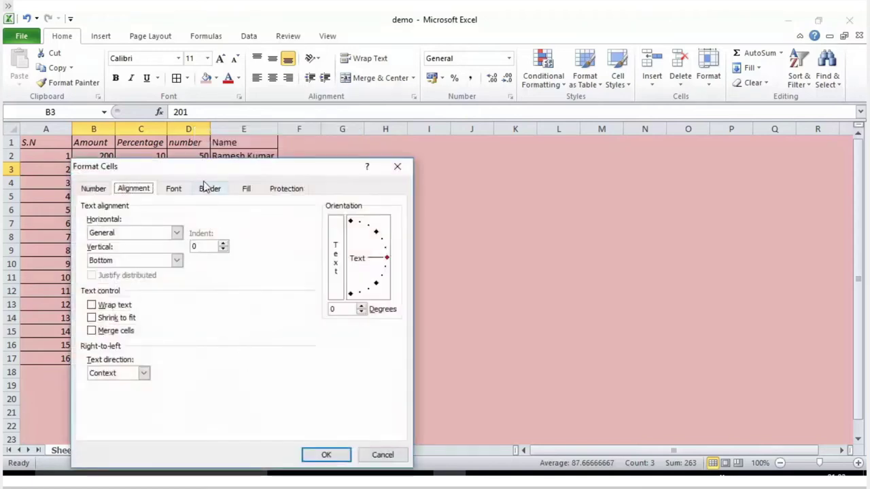
{"action": "left_click_drag", "start_coordinate": [208, 174], "coordinate": [483, 115]}
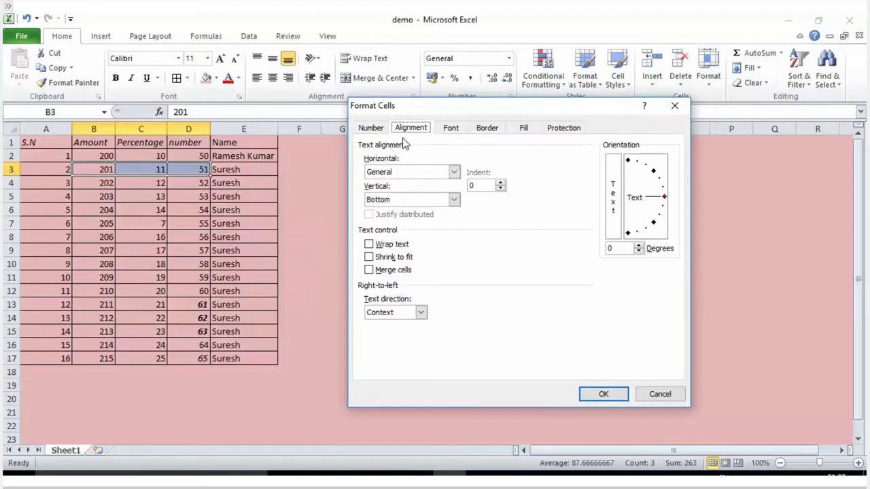
{"action": "left_click", "coordinate": [411, 173]}
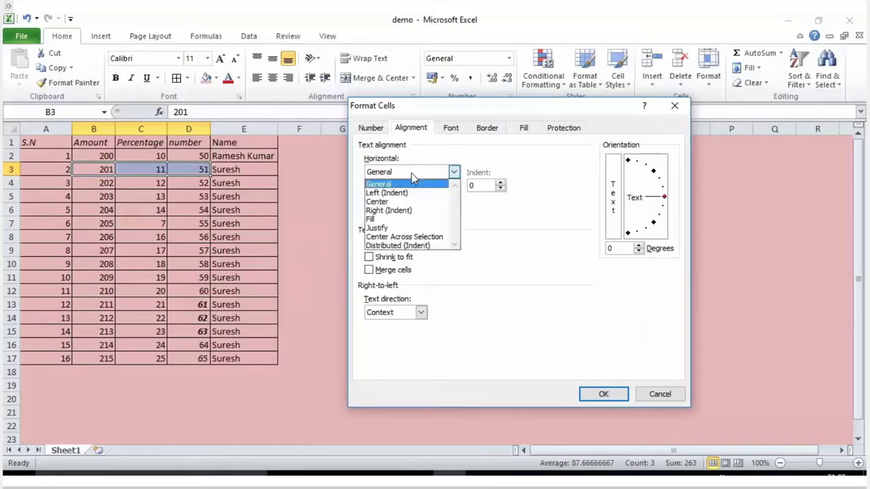
{"action": "left_click", "coordinate": [415, 159]}
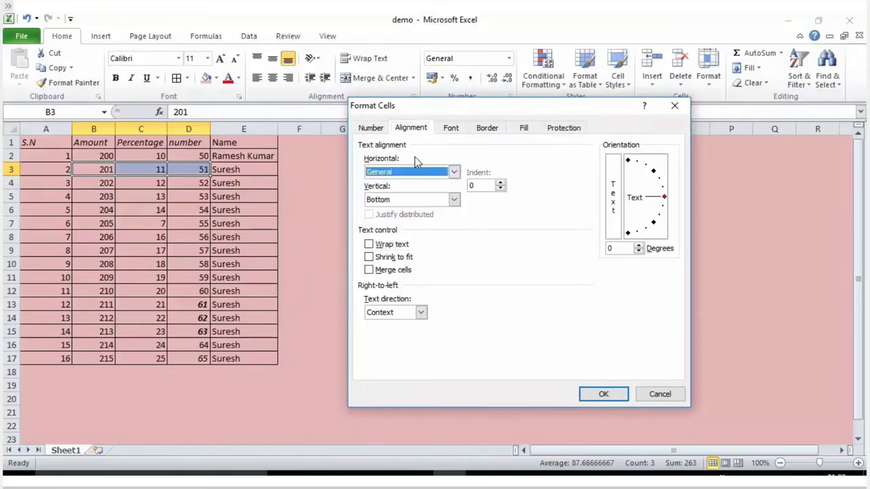
{"action": "left_click", "coordinate": [408, 200]}
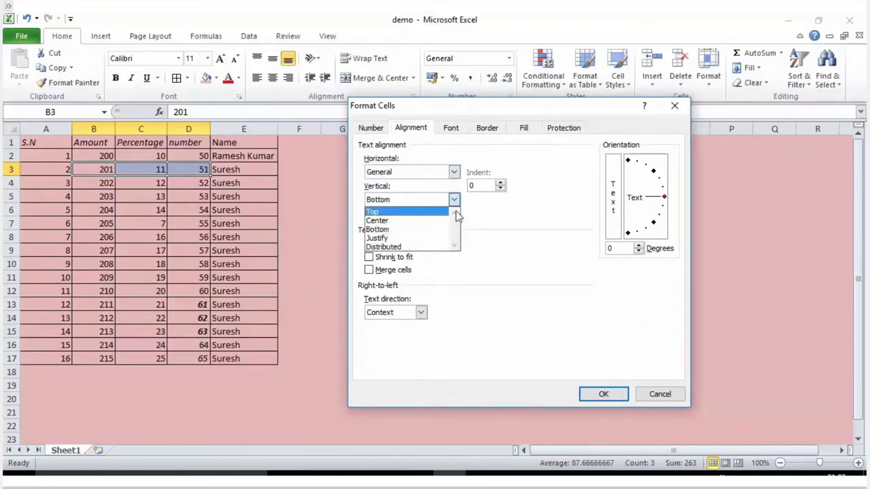
{"action": "left_click", "coordinate": [487, 252]}
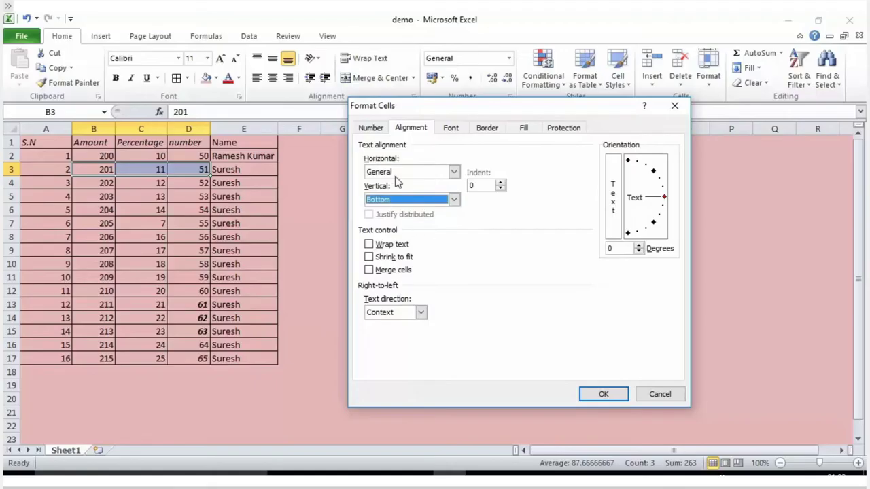
{"action": "left_click", "coordinate": [582, 395]}
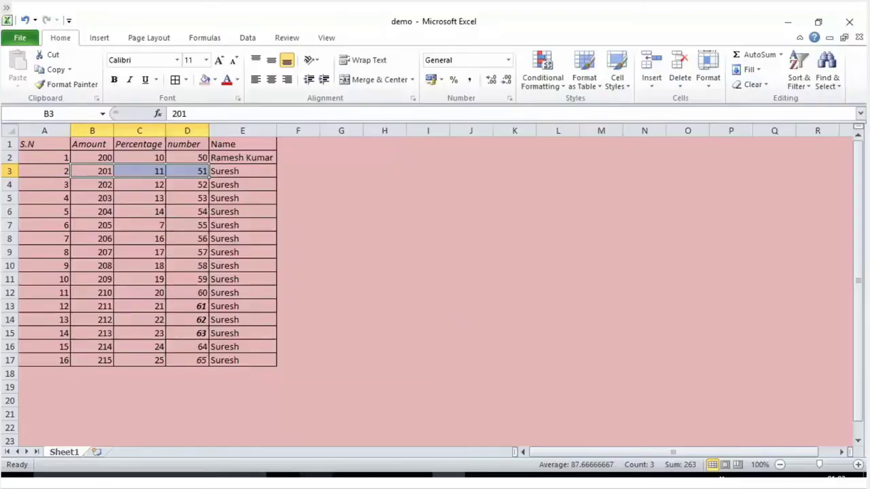
Try left and center alignment on the range A2:E6 and leave the cells right-aligned.
{"action": "left_click", "coordinate": [58, 157]}
{"action": "left_click_drag", "start_coordinate": [58, 157], "coordinate": [241, 212]}
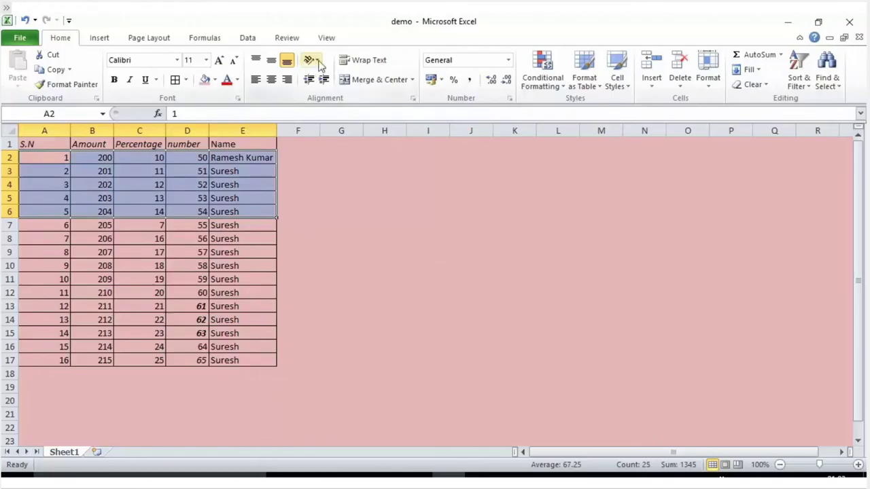
{"action": "left_click", "coordinate": [257, 80]}
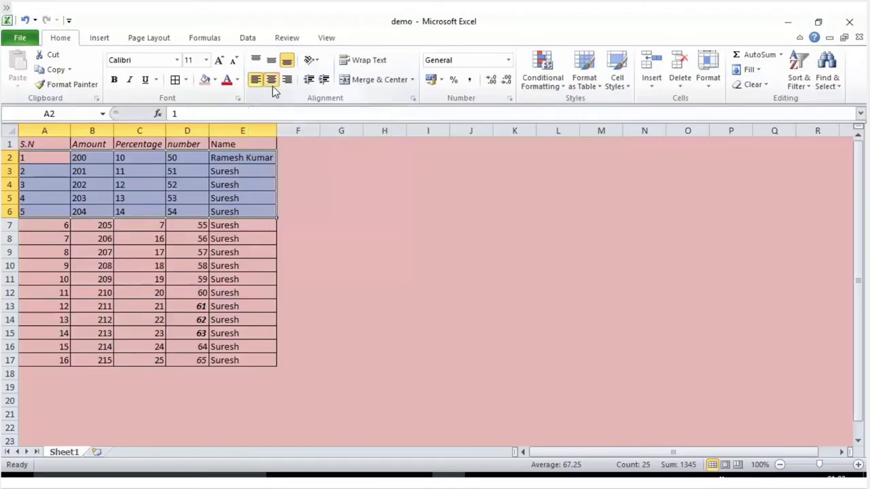
{"action": "left_click", "coordinate": [272, 81]}
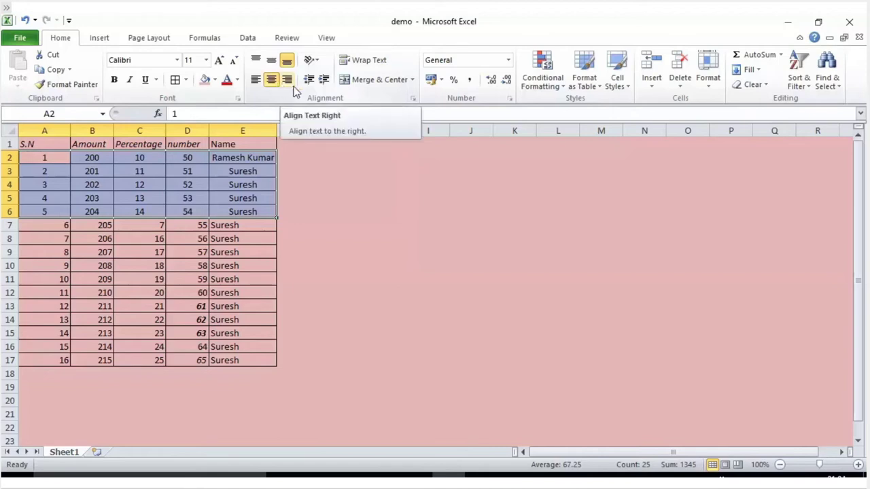
{"action": "left_click", "coordinate": [293, 85]}
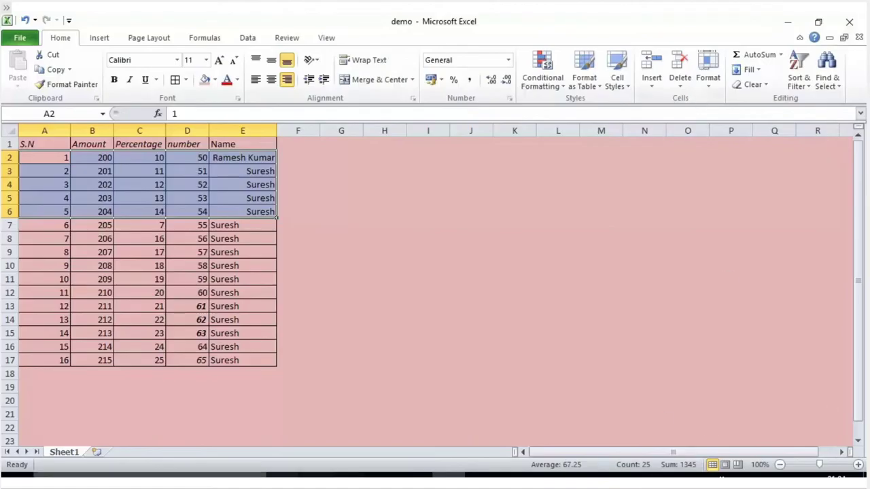
Narrow the Name column E and AutoFit its width to the contents again.
{"action": "left_click", "coordinate": [257, 131]}
{"action": "left_click_drag", "start_coordinate": [277, 130], "coordinate": [242, 131]}
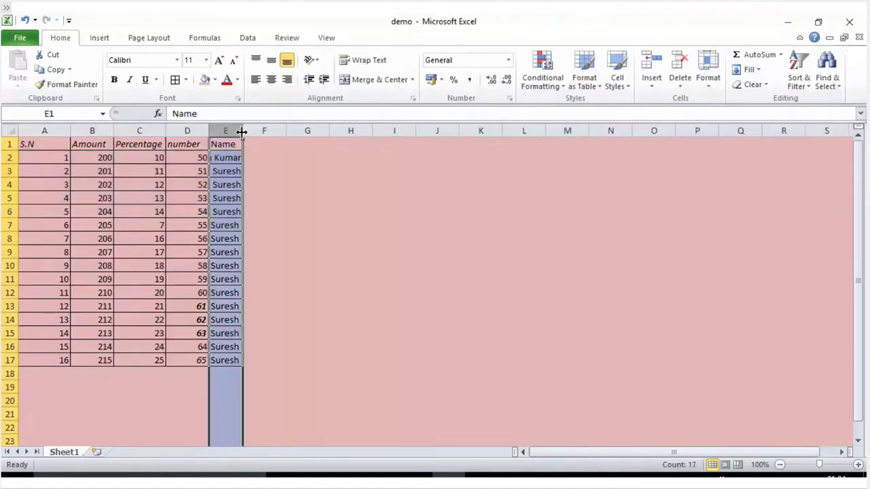
{"action": "left_click", "coordinate": [226, 171]}
{"action": "left_click", "coordinate": [229, 158]}
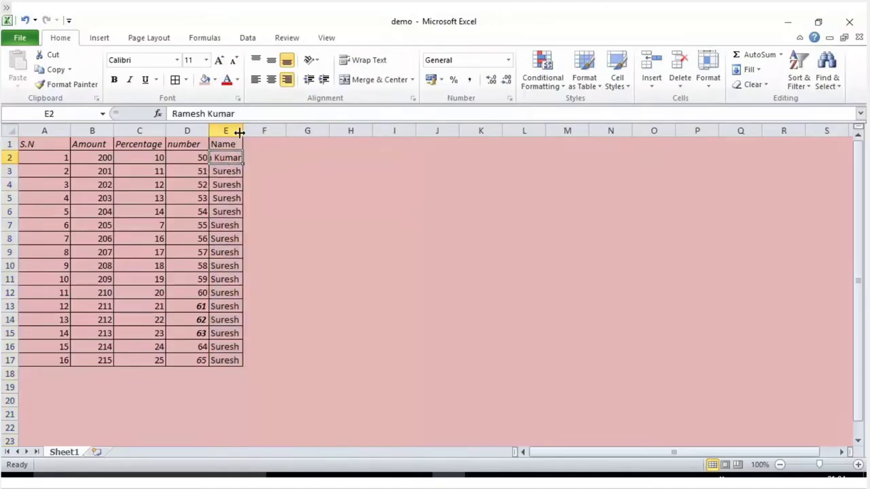
{"action": "double_click", "coordinate": [242, 131]}
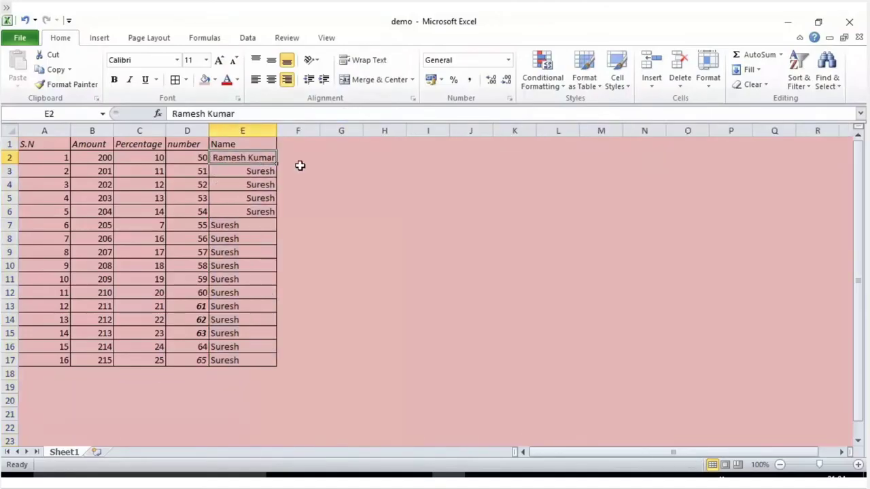
Set the horizontal text alignment of cell E2 to Fill in Format Cells.
{"action": "left_click", "coordinate": [412, 98]}
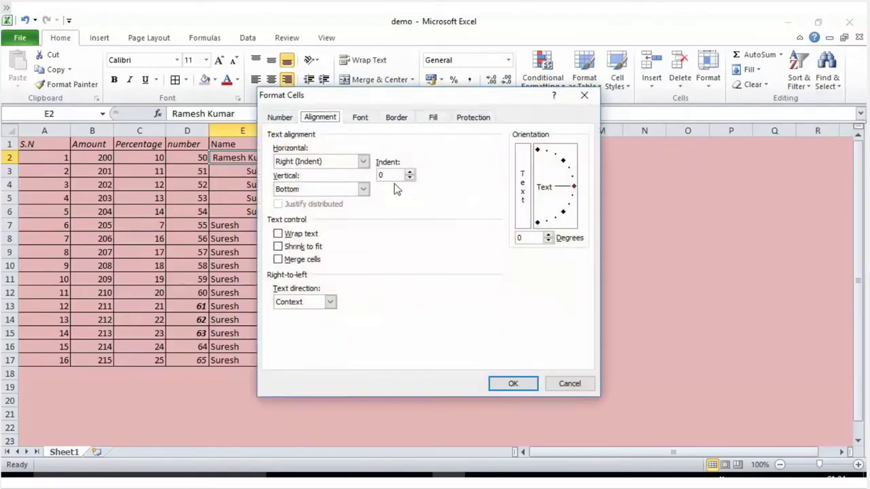
{"action": "left_click", "coordinate": [363, 162]}
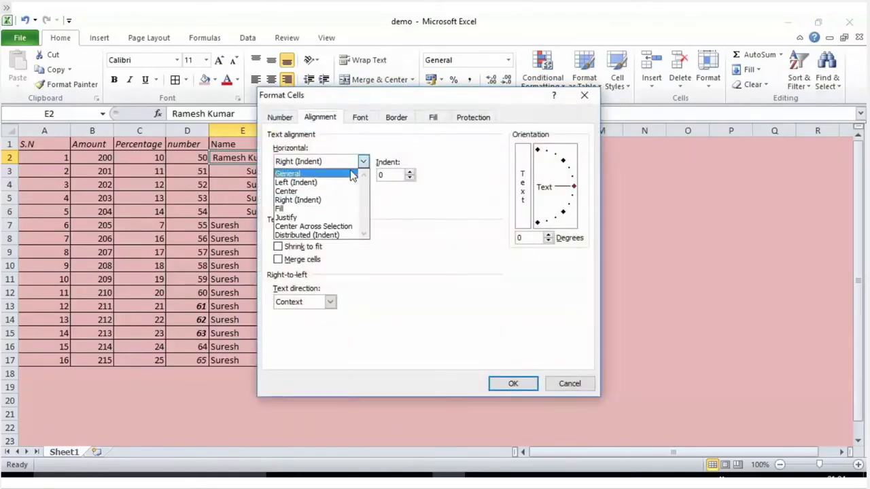
{"action": "left_click", "coordinate": [329, 210]}
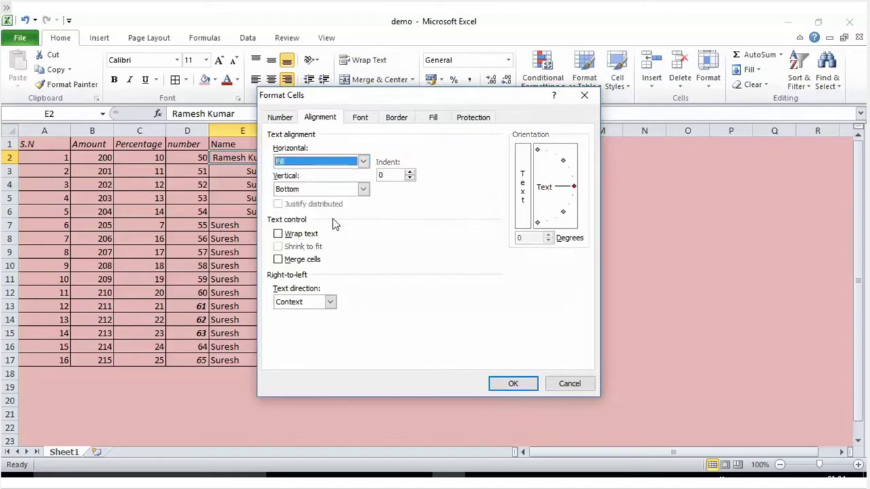
{"action": "left_click", "coordinate": [527, 385]}
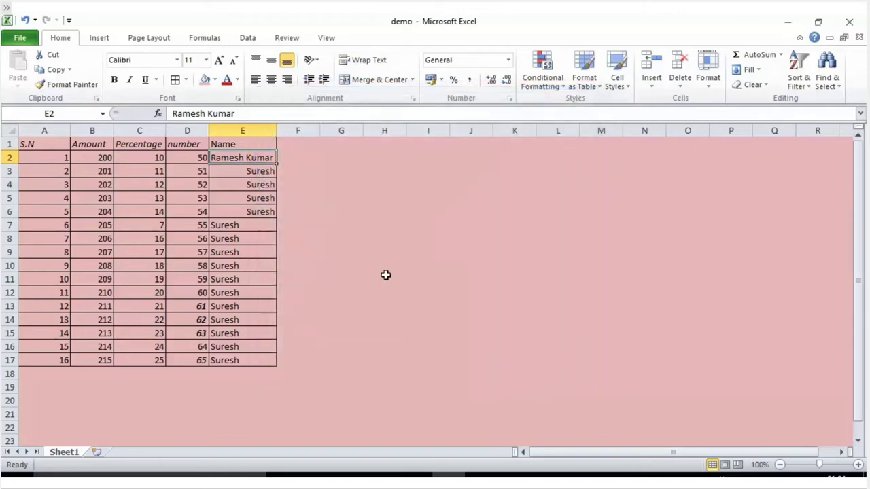
Set the horizontal text alignment of the whole Name column E to Justify.
{"action": "left_click", "coordinate": [252, 129]}
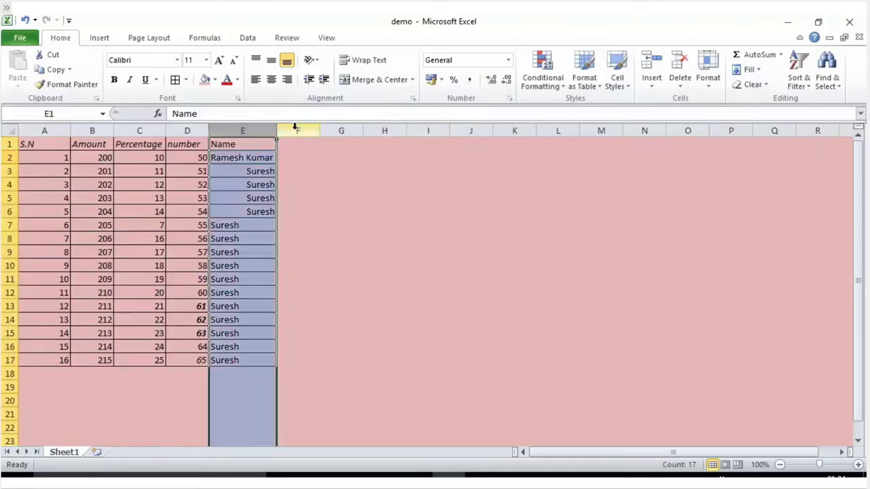
{"action": "left_click", "coordinate": [412, 100]}
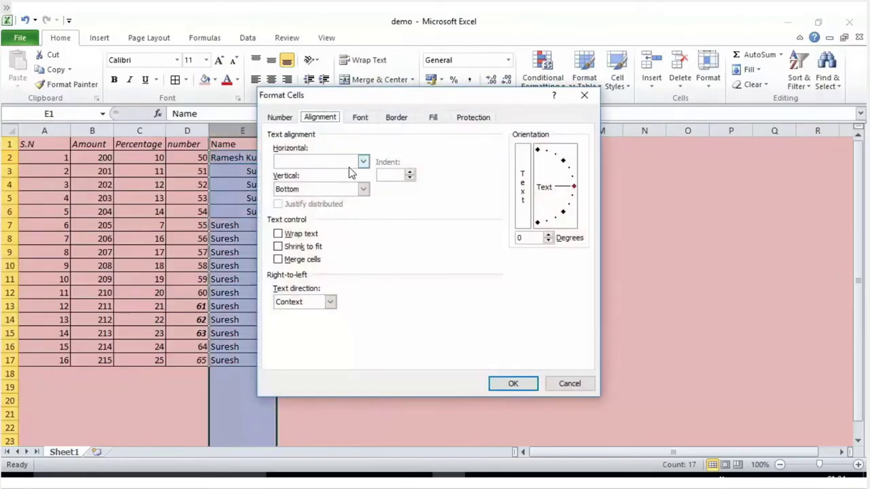
{"action": "left_click", "coordinate": [362, 163]}
{"action": "left_click", "coordinate": [307, 218]}
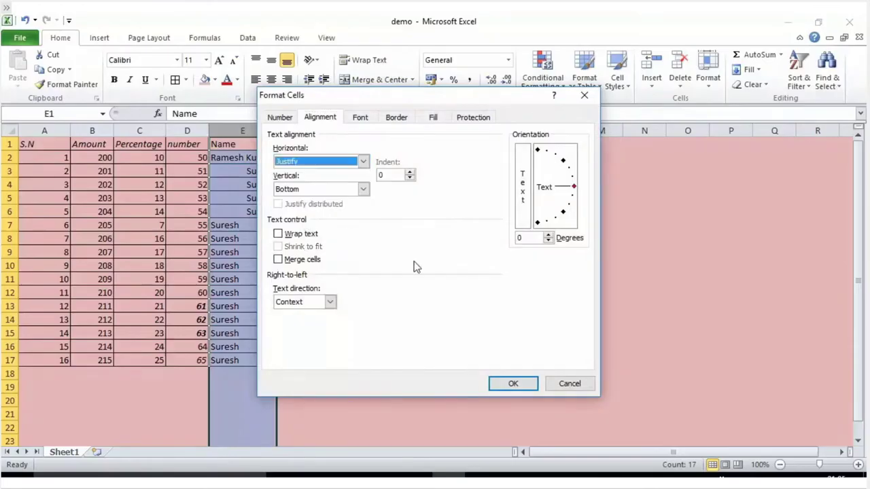
{"action": "left_click", "coordinate": [513, 385]}
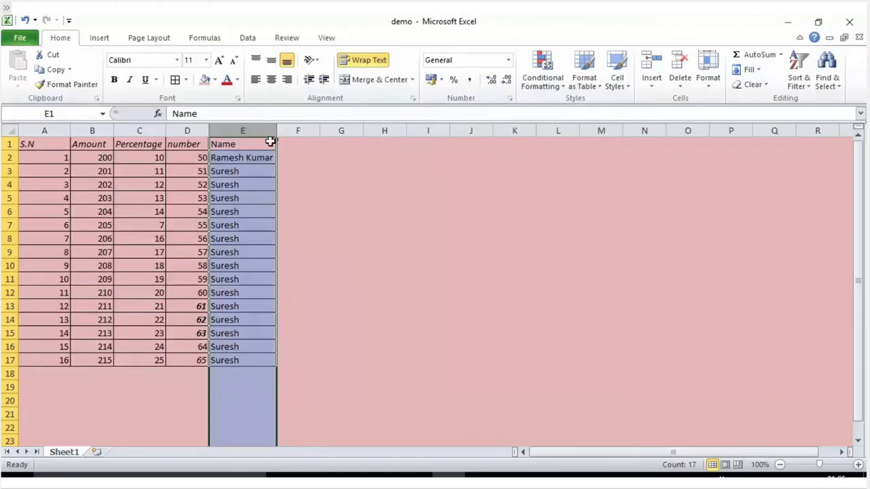
Narrow column E so the name in E2 wraps, and AutoFit the height of row 2.
{"action": "left_click_drag", "start_coordinate": [276, 130], "coordinate": [259, 130]}
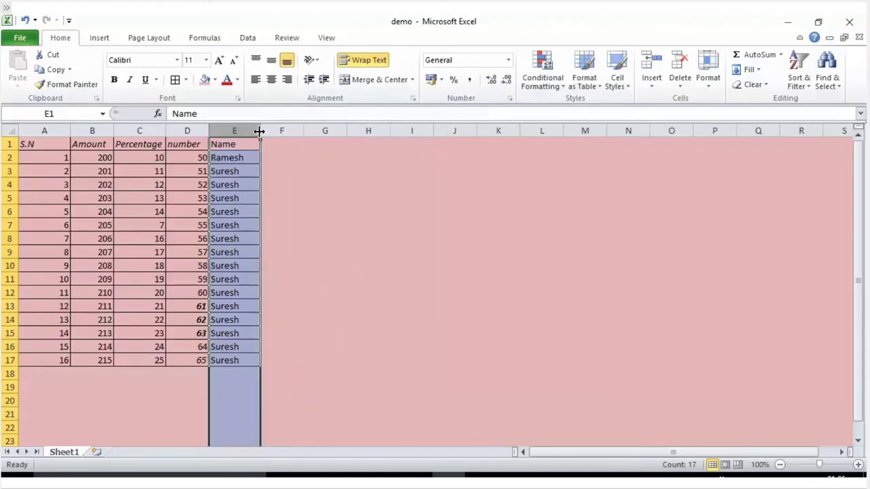
{"action": "left_click", "coordinate": [225, 182]}
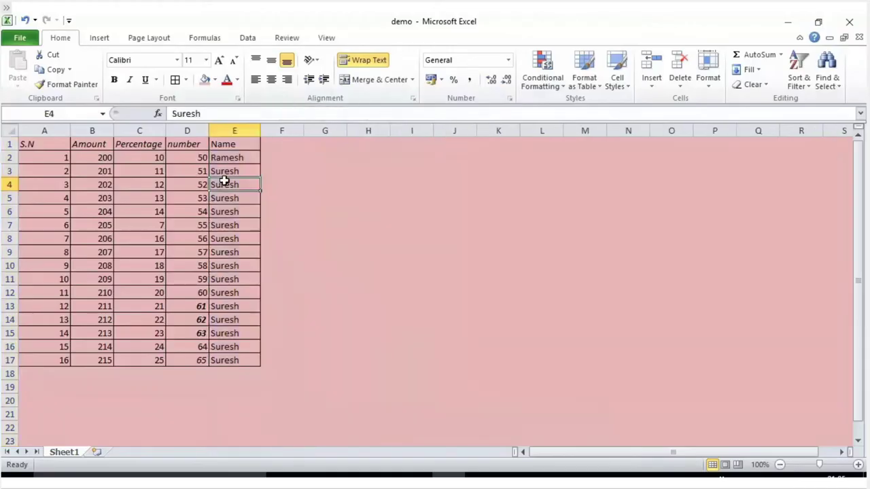
{"action": "double_click", "coordinate": [11, 165]}
{"action": "left_click", "coordinate": [243, 174]}
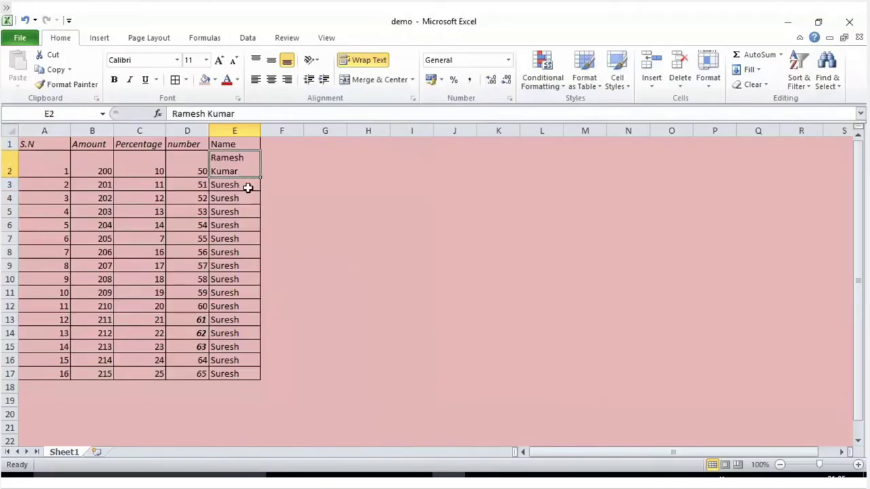
Set the horizontal text alignment of cell E2 to Center Across Selection.
{"action": "left_click", "coordinate": [413, 99]}
{"action": "left_click", "coordinate": [364, 163]}
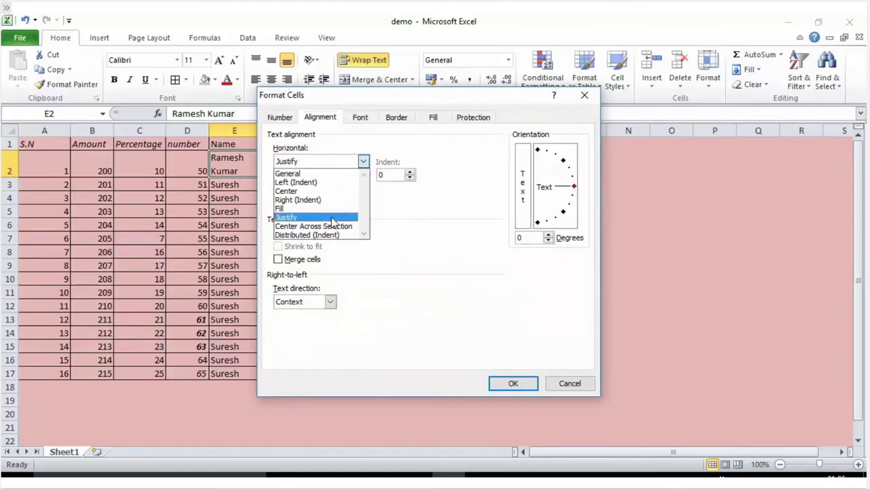
{"action": "left_click", "coordinate": [329, 226]}
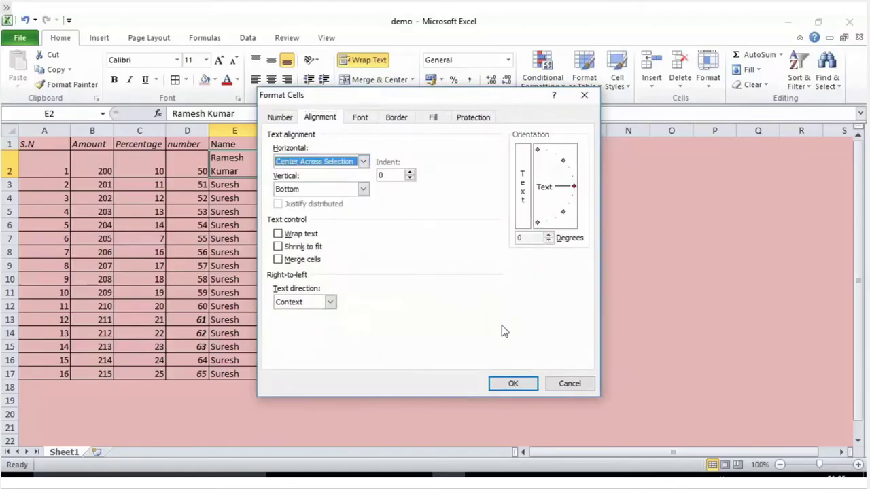
{"action": "left_click", "coordinate": [510, 384]}
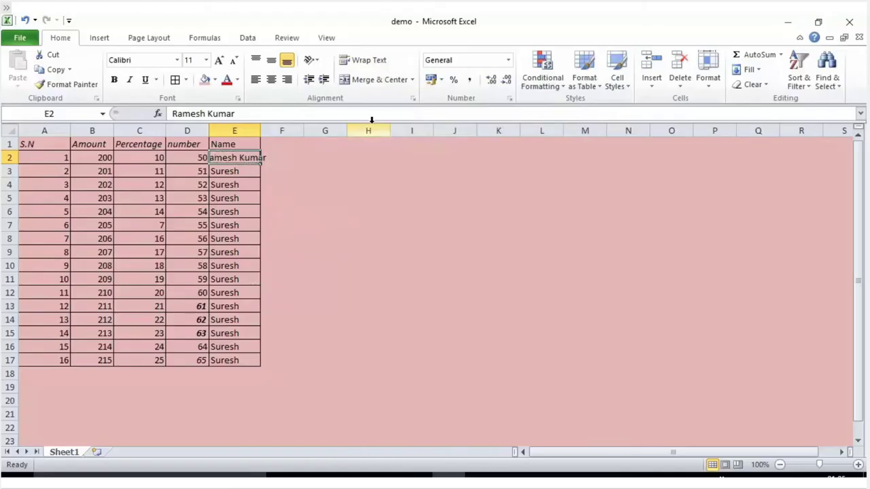
Set the horizontal text alignment of cell E2 to Distributed (Indent).
{"action": "left_click", "coordinate": [412, 98]}
{"action": "left_click", "coordinate": [364, 161]}
{"action": "left_click", "coordinate": [332, 235]}
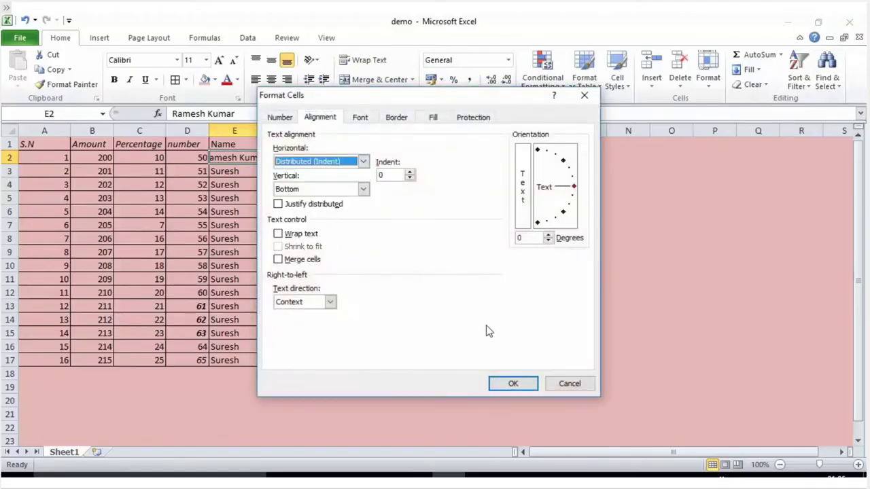
{"action": "left_click", "coordinate": [512, 385]}
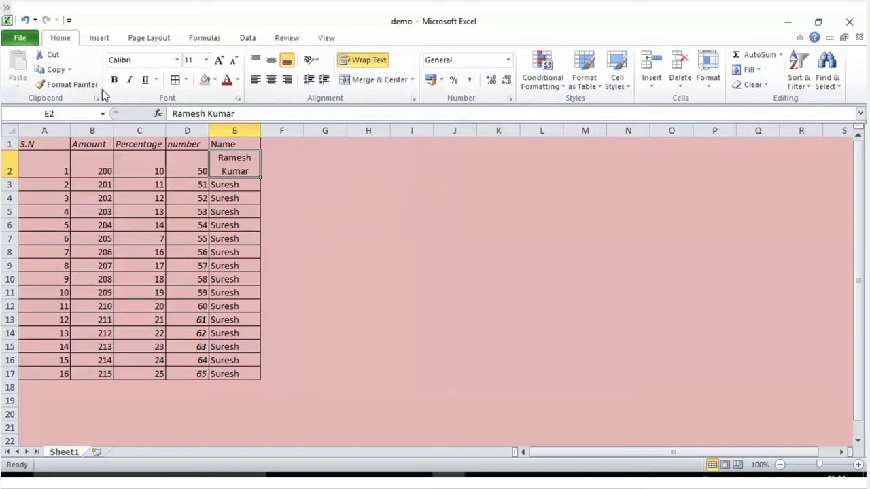
Top-align the text in cell E2 and widen column E.
{"action": "left_click", "coordinate": [257, 62]}
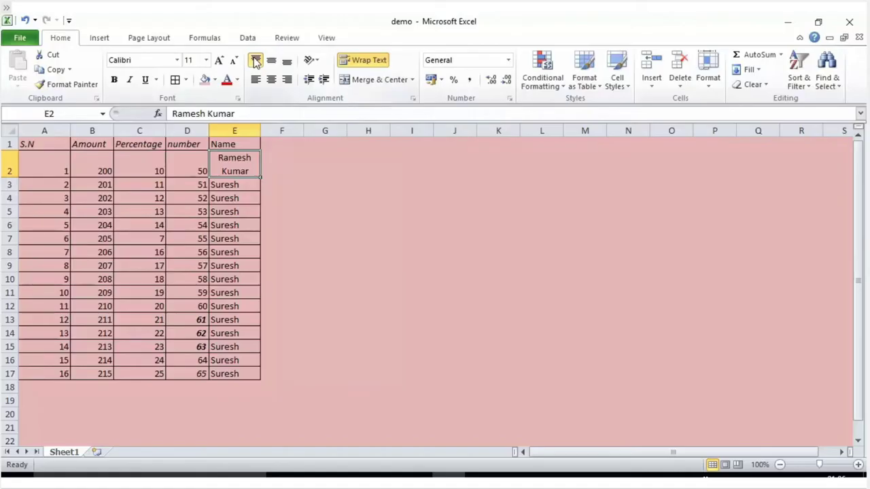
{"action": "left_click_drag", "start_coordinate": [261, 130], "coordinate": [305, 130]}
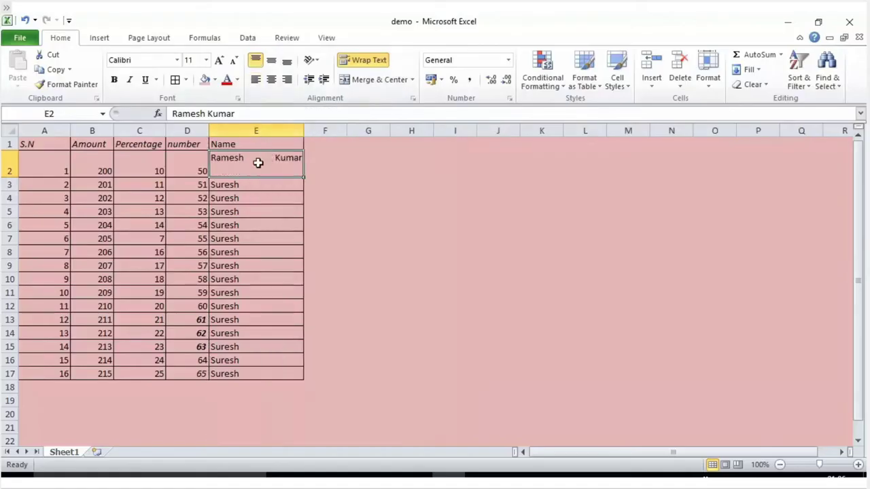
{"action": "left_click", "coordinate": [254, 62]}
{"action": "left_click", "coordinate": [254, 62]}
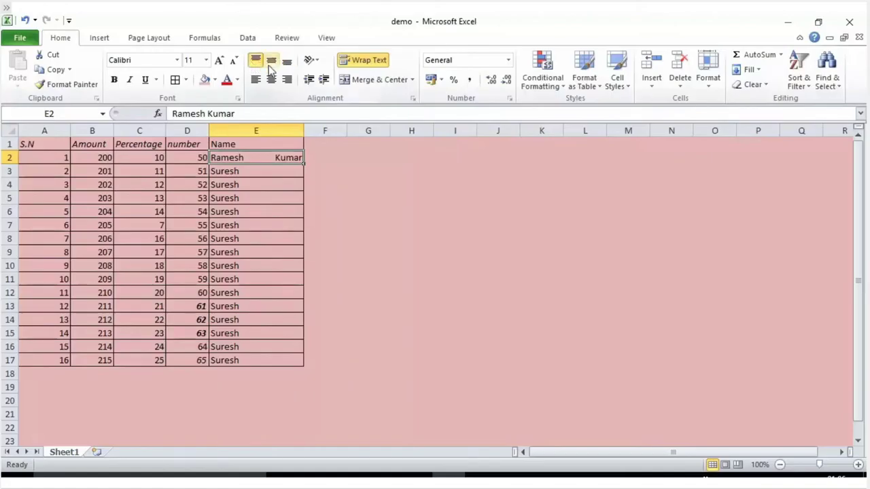
Increase the height of row 2 and compare middle and bottom alignment on cell E2, ending with bottom.
{"action": "left_click", "coordinate": [271, 61]}
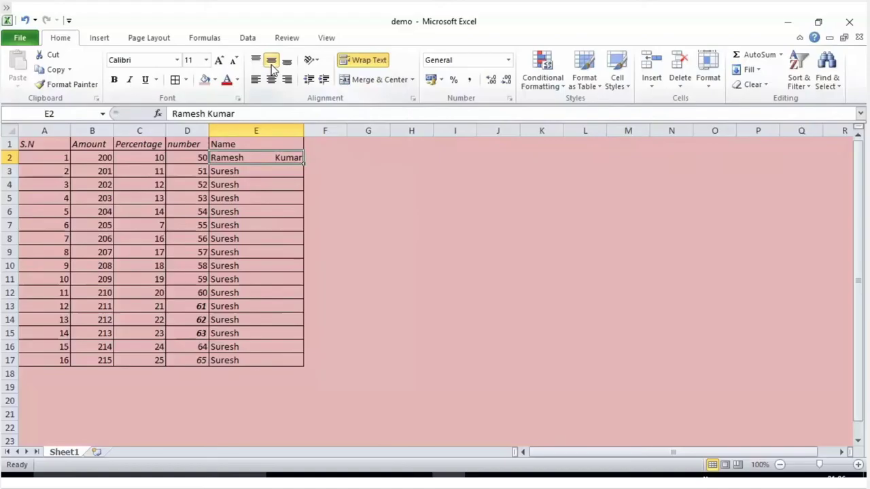
{"action": "left_click_drag", "start_coordinate": [10, 163], "coordinate": [11, 193]}
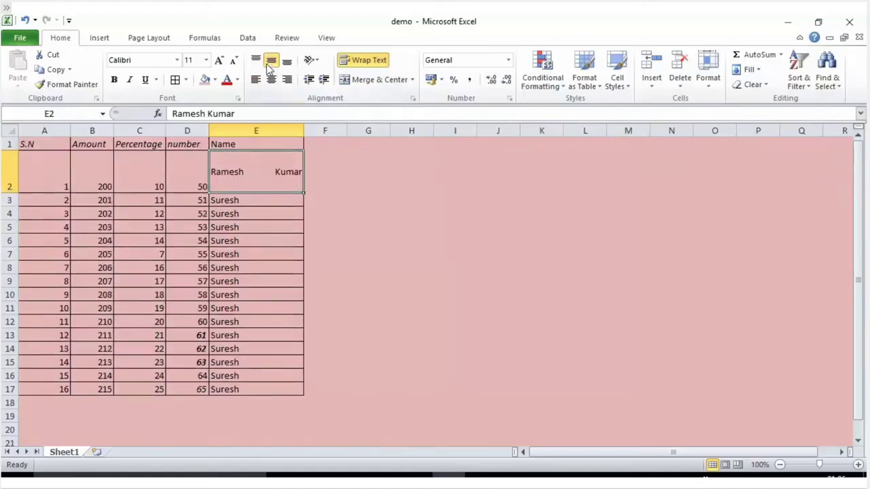
{"action": "left_click", "coordinate": [268, 64]}
{"action": "left_click", "coordinate": [270, 63]}
{"action": "left_click", "coordinate": [289, 65]}
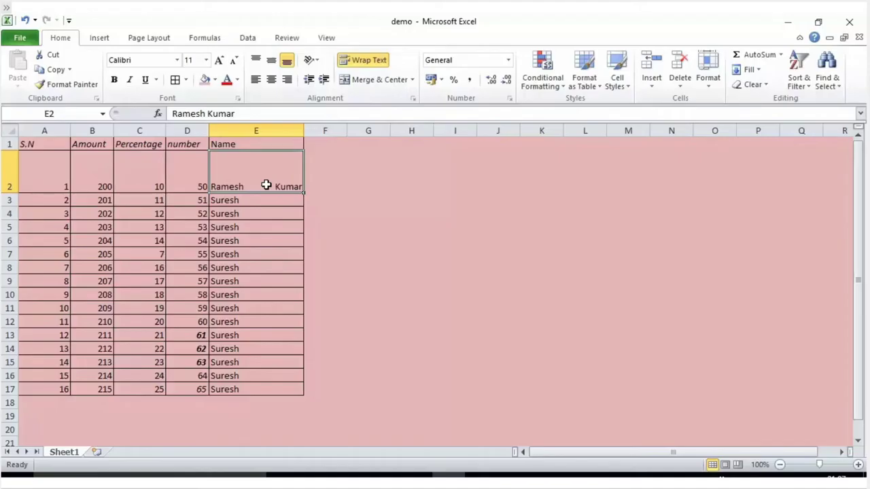
Set the vertical text alignment of cell E2 to Justify in Format Cells.
{"action": "left_click", "coordinate": [412, 98]}
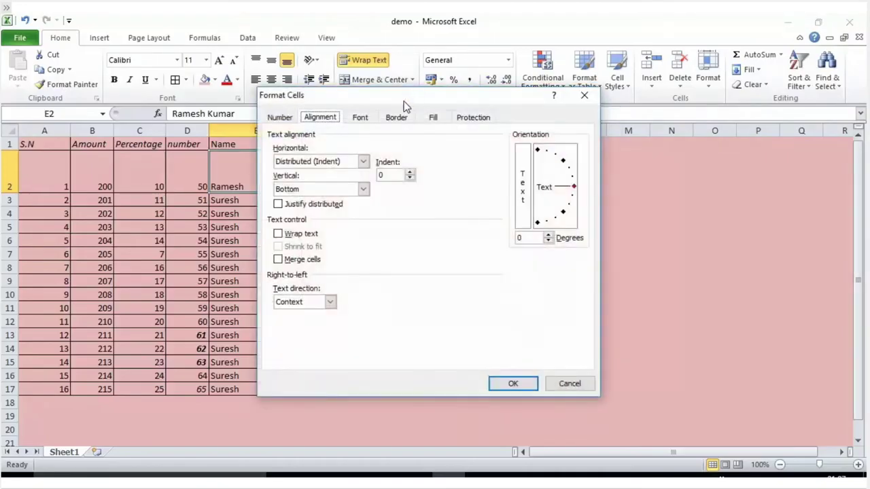
{"action": "left_click_drag", "start_coordinate": [404, 104], "coordinate": [526, 114]}
{"action": "left_click", "coordinate": [486, 199]}
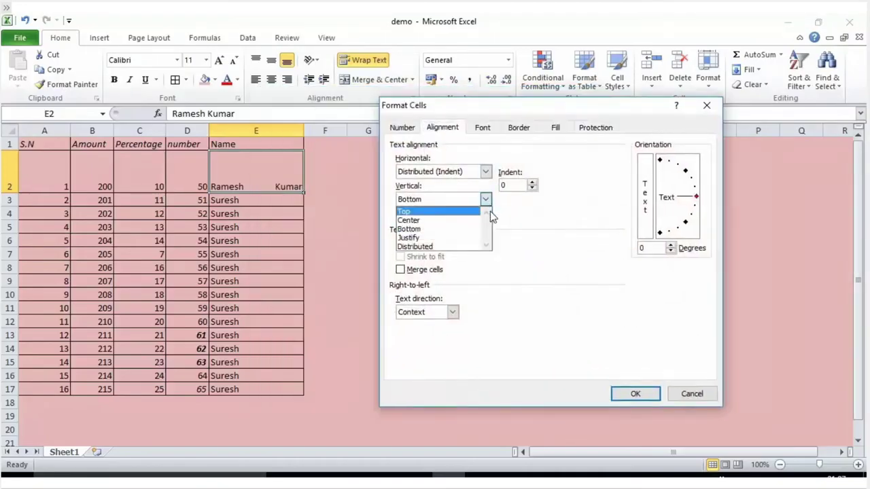
{"action": "left_click", "coordinate": [422, 239]}
{"action": "left_click", "coordinate": [635, 394]}
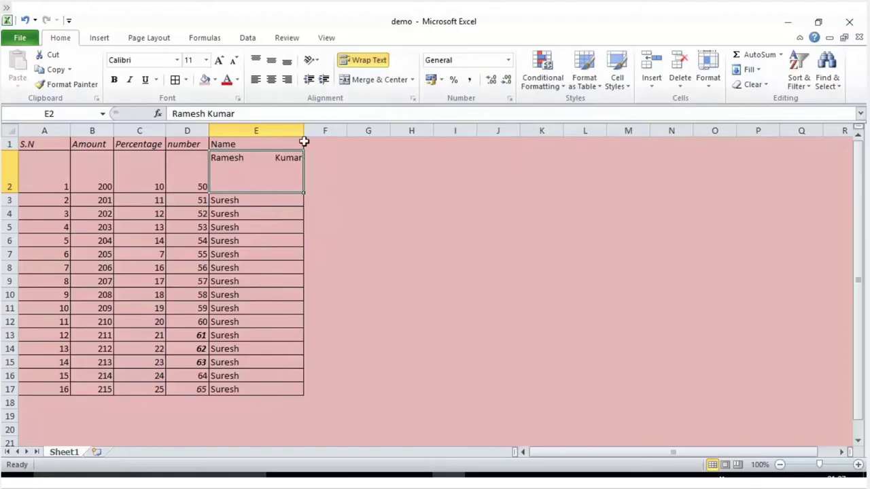
Narrow column E until the name in E2 wraps onto two lines, and AutoFit the height of row 2.
{"action": "left_click_drag", "start_coordinate": [303, 130], "coordinate": [271, 131]}
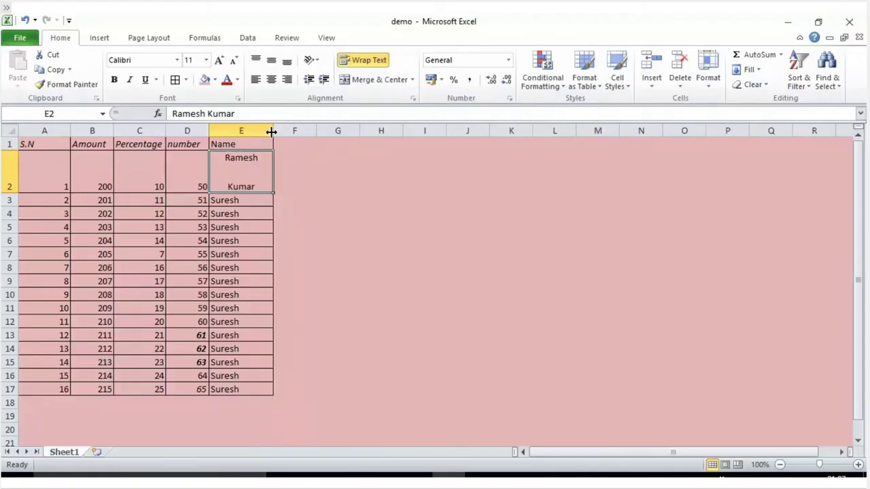
{"action": "left_click_drag", "start_coordinate": [271, 131], "coordinate": [265, 133]}
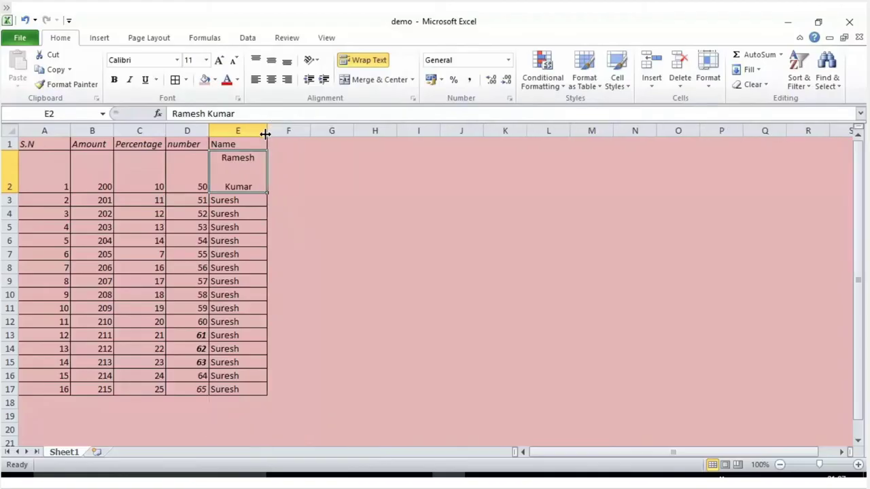
{"action": "double_click", "coordinate": [11, 191]}
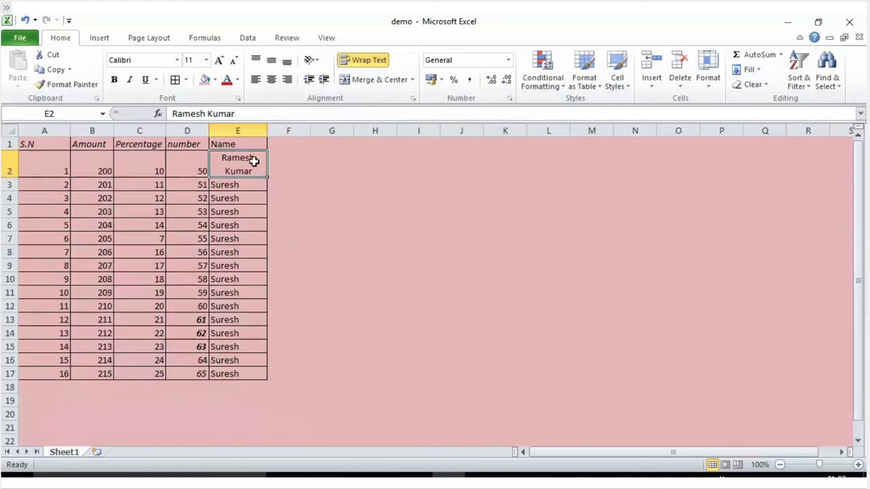
Set the vertical text alignment of cell E2 to Distributed in Format Cells.
{"action": "left_click", "coordinate": [413, 99]}
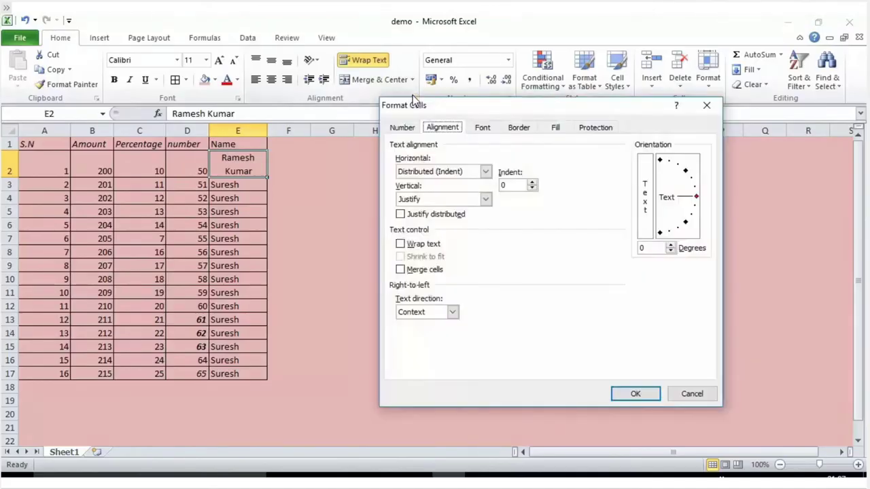
{"action": "left_click", "coordinate": [487, 199]}
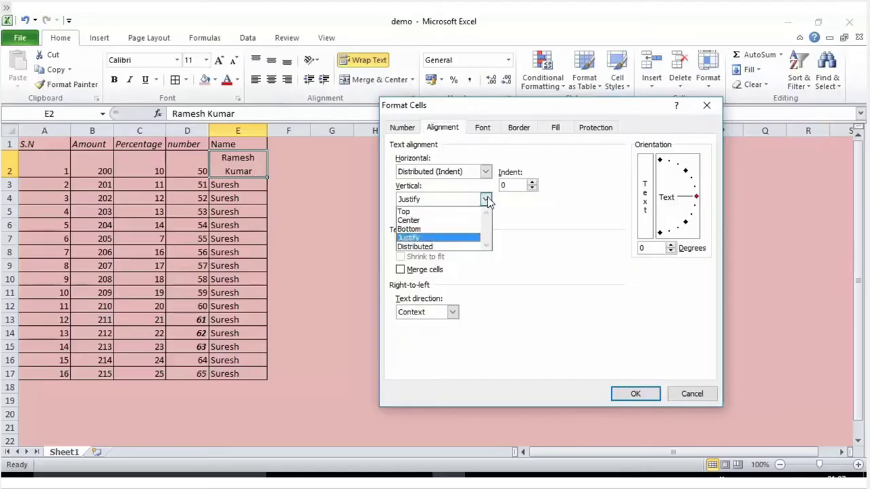
{"action": "left_click", "coordinate": [459, 246]}
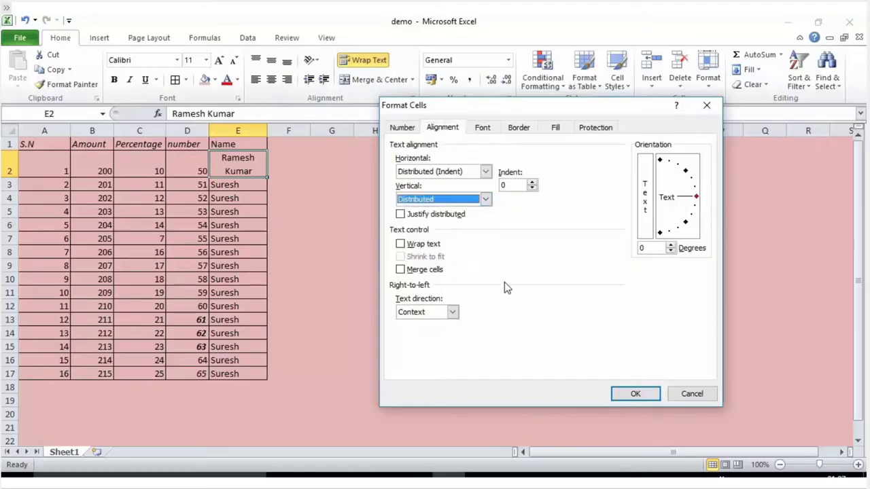
{"action": "left_click", "coordinate": [635, 393]}
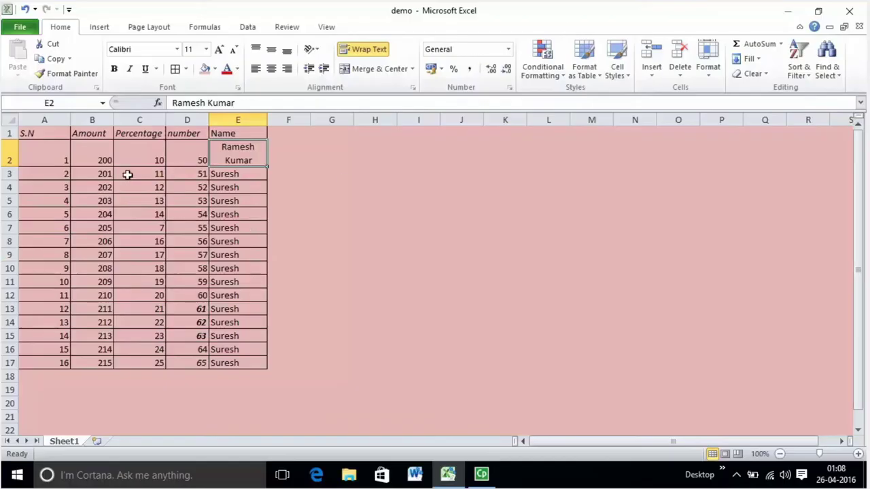
Merge and center cells C2:E2, accepting that only the upper-left value is kept.
{"action": "left_click", "coordinate": [203, 159]}
{"action": "left_click_drag", "start_coordinate": [144, 151], "coordinate": [231, 148]}
{"action": "left_click", "coordinate": [339, 151]}
{"action": "left_click", "coordinate": [284, 156]}
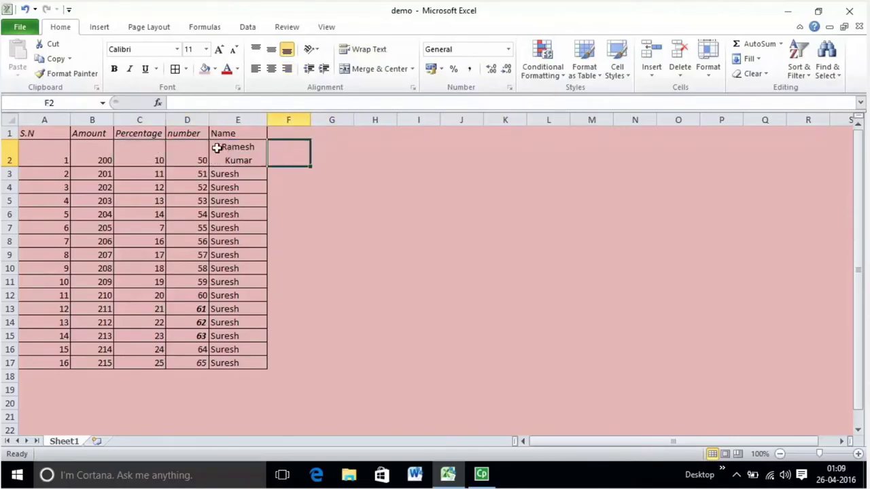
{"action": "left_click_drag", "start_coordinate": [153, 149], "coordinate": [223, 152]}
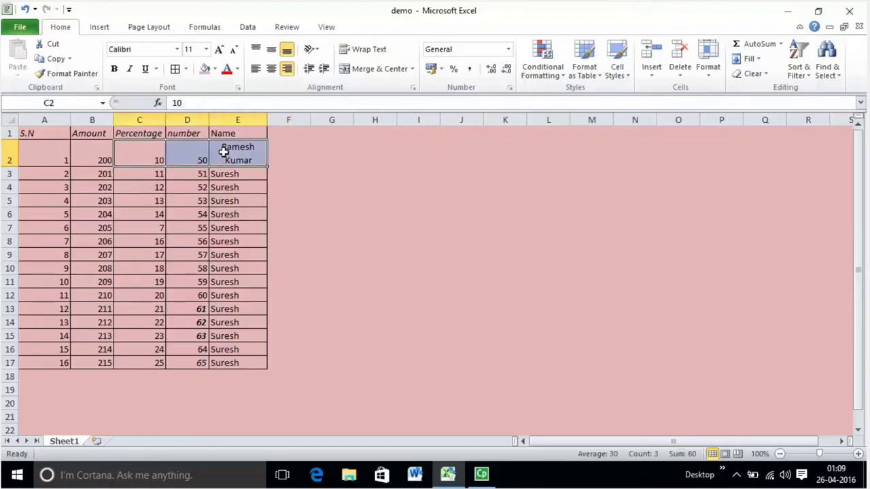
{"action": "left_click", "coordinate": [359, 70]}
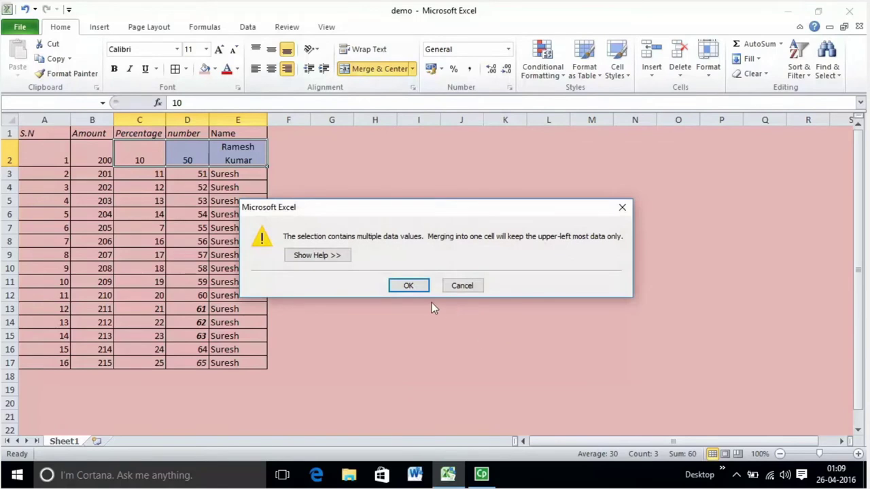
{"action": "left_click", "coordinate": [403, 285]}
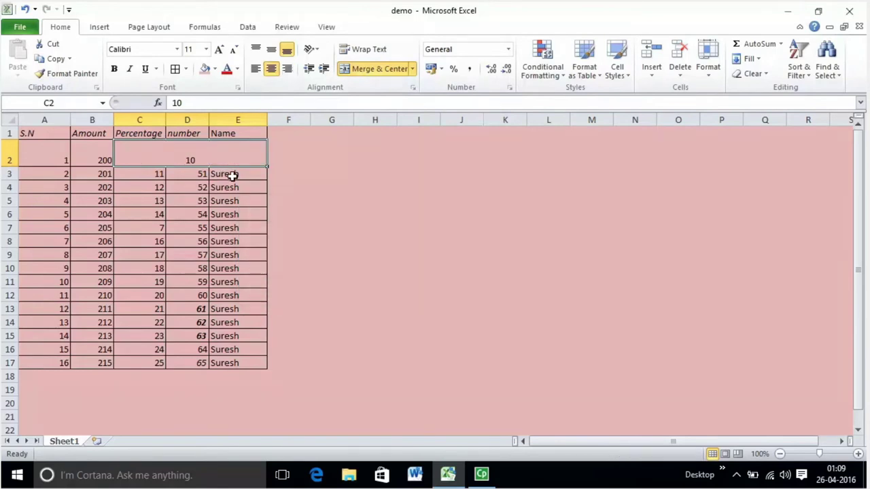
Widen column A to about twice its width.
{"action": "left_click", "coordinate": [58, 120]}
{"action": "left_click", "coordinate": [42, 153]}
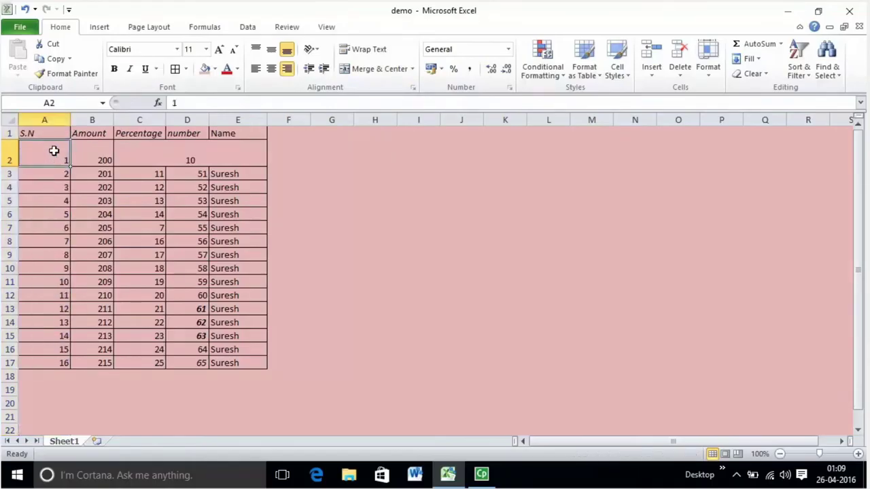
{"action": "left_click", "coordinate": [49, 132]}
{"action": "left_click", "coordinate": [52, 145]}
{"action": "left_click", "coordinate": [55, 132]}
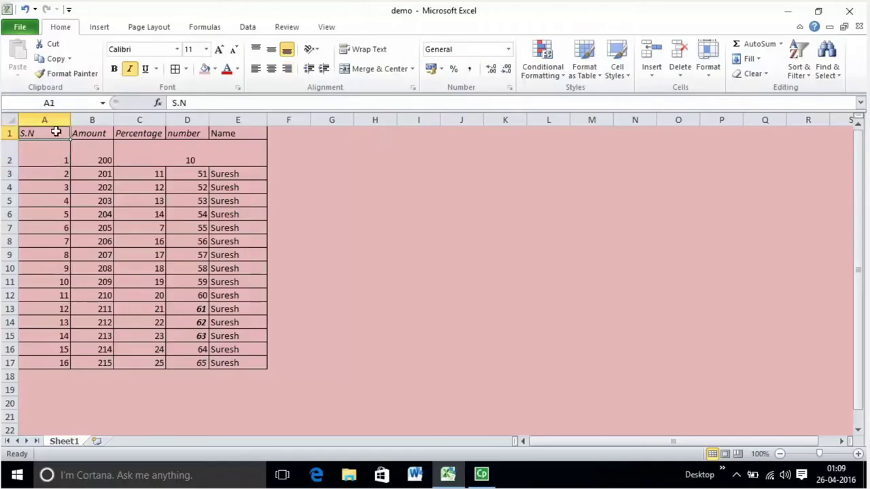
{"action": "left_click_drag", "start_coordinate": [70, 120], "coordinate": [125, 120]}
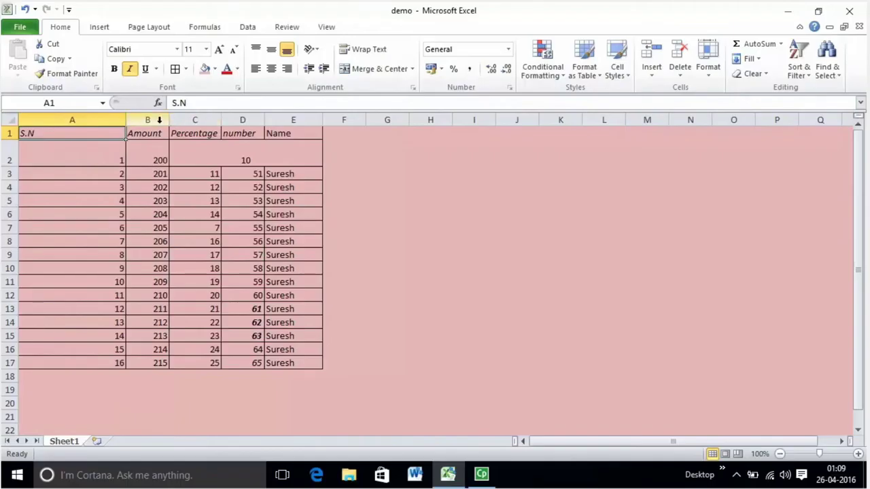
Merge and center the header cells A1:C1, keeping only the S.N heading.
{"action": "left_click", "coordinate": [109, 156]}
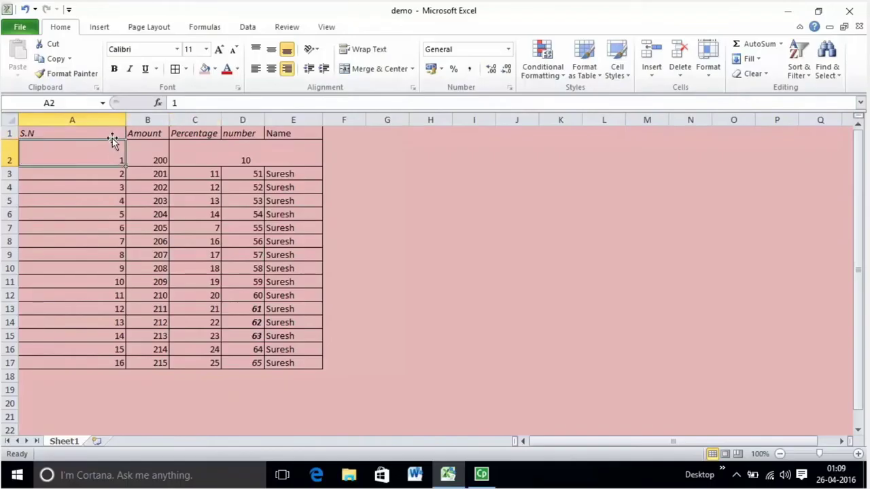
{"action": "left_click_drag", "start_coordinate": [105, 132], "coordinate": [184, 132]}
{"action": "right_click", "coordinate": [186, 133]}
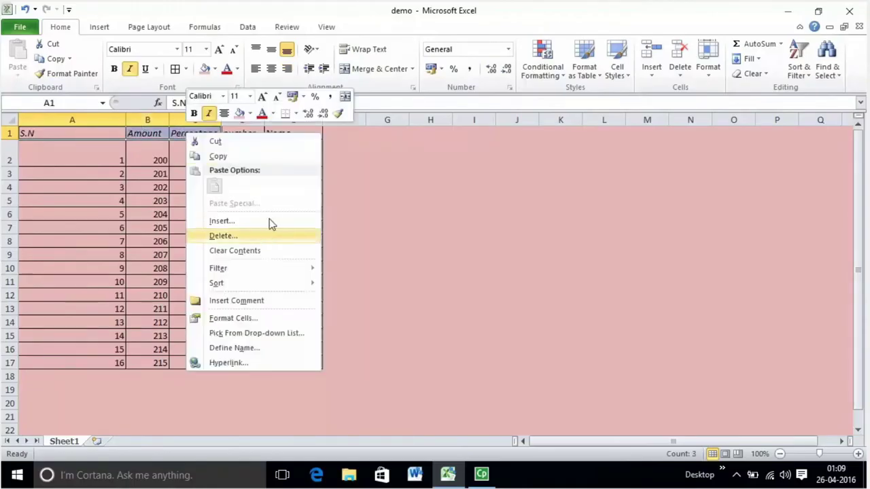
{"action": "left_click", "coordinate": [365, 71]}
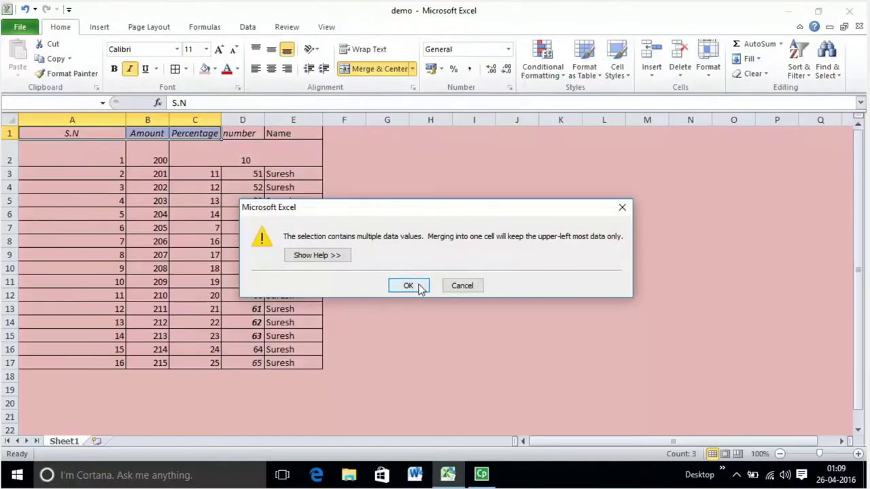
{"action": "left_click", "coordinate": [419, 286]}
Unmerge the merged cell C2:E2.
{"action": "left_click", "coordinate": [94, 158]}
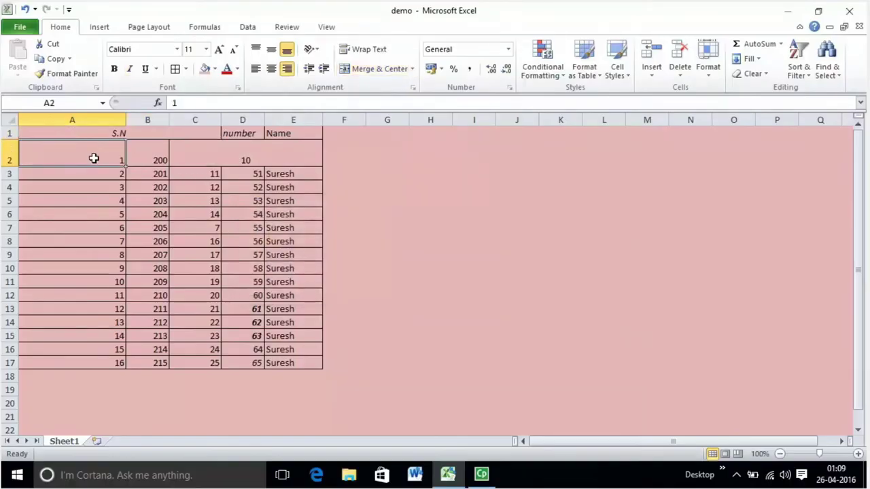
{"action": "key", "text": "Right"}
{"action": "key", "text": "Right"}
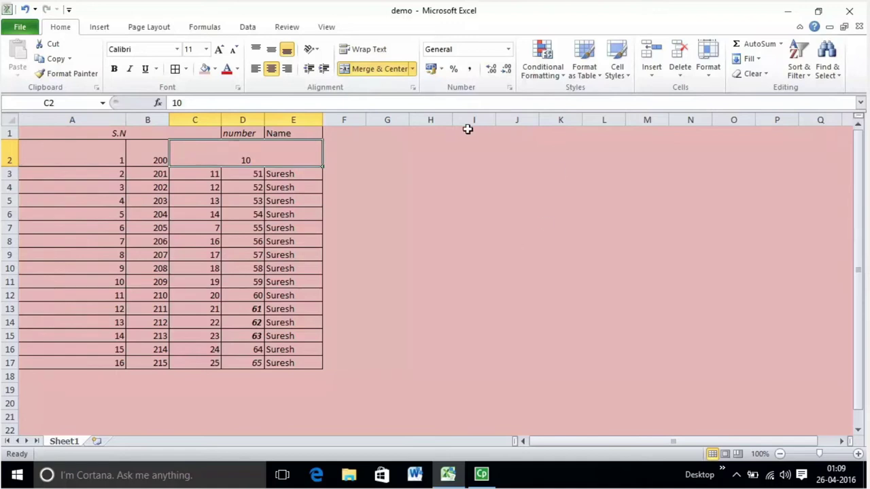
{"action": "left_click", "coordinate": [390, 69]}
{"action": "left_click", "coordinate": [204, 155]}
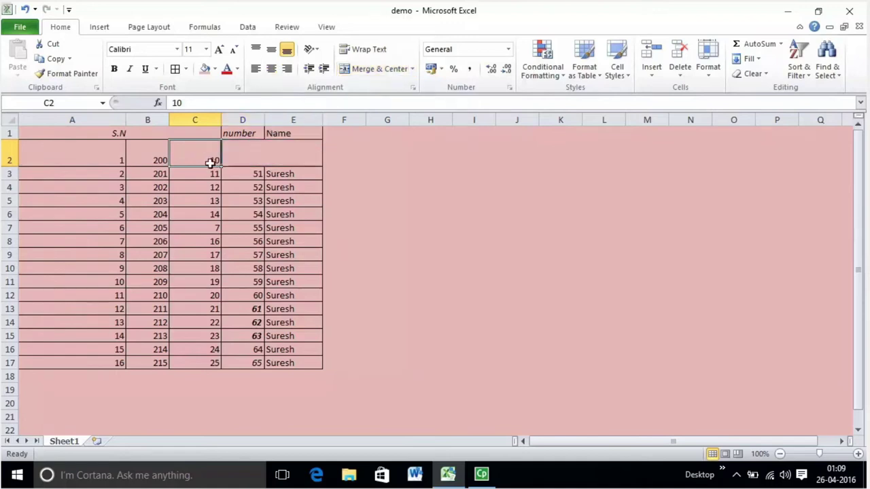
Compare selecting the separate cells A2:C2 with selecting the merged S.N header above them.
{"action": "left_click_drag", "start_coordinate": [103, 156], "coordinate": [174, 153]}
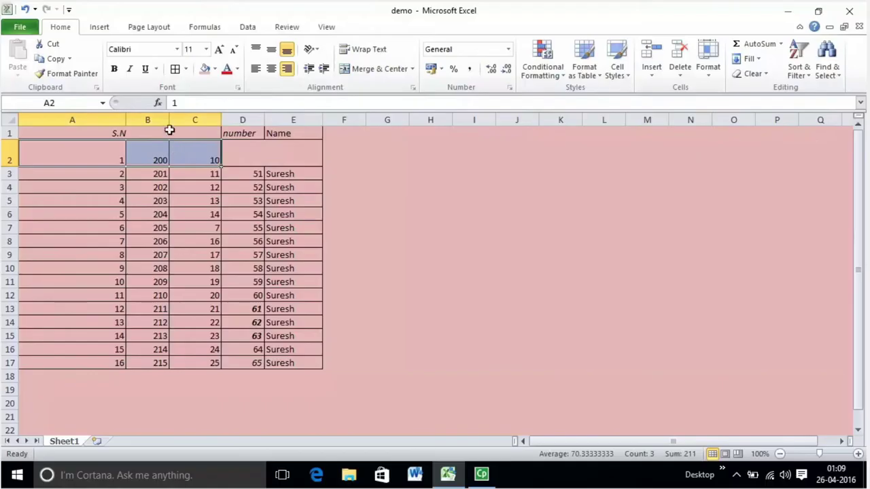
{"action": "left_click", "coordinate": [170, 130]}
{"action": "left_click_drag", "start_coordinate": [114, 157], "coordinate": [184, 156]}
{"action": "left_click", "coordinate": [174, 132]}
{"action": "left_click", "coordinate": [114, 160]}
{"action": "left_click_drag", "start_coordinate": [115, 160], "coordinate": [190, 157]}
{"action": "left_click", "coordinate": [207, 133]}
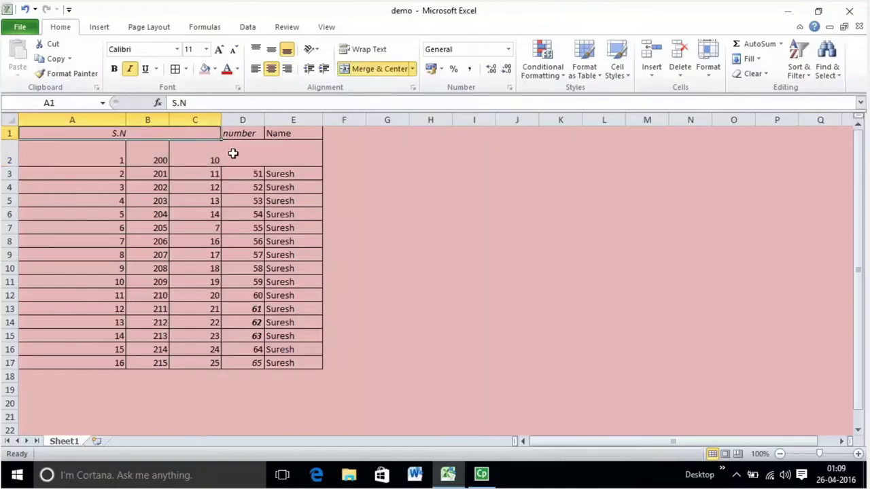
AutoFit the width of column A and check the cells A2:C2 against the merged S.N header.
{"action": "double_click", "coordinate": [125, 120]}
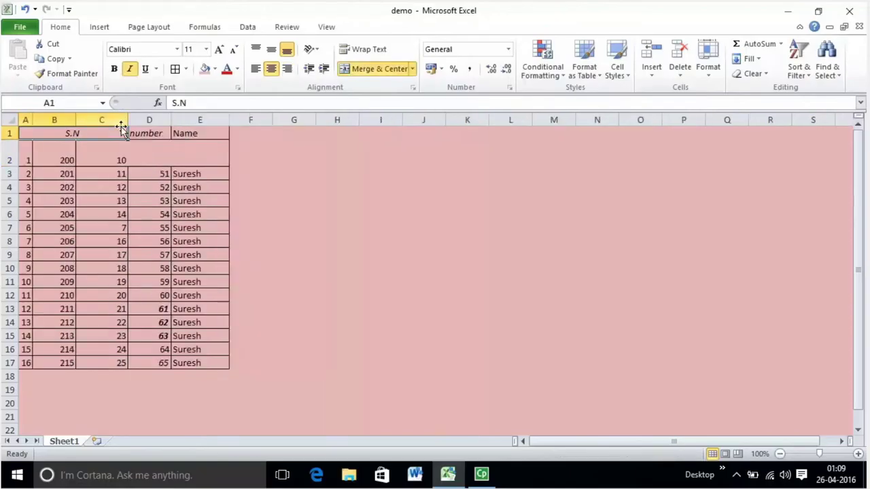
{"action": "left_click_drag", "start_coordinate": [29, 150], "coordinate": [85, 142]}
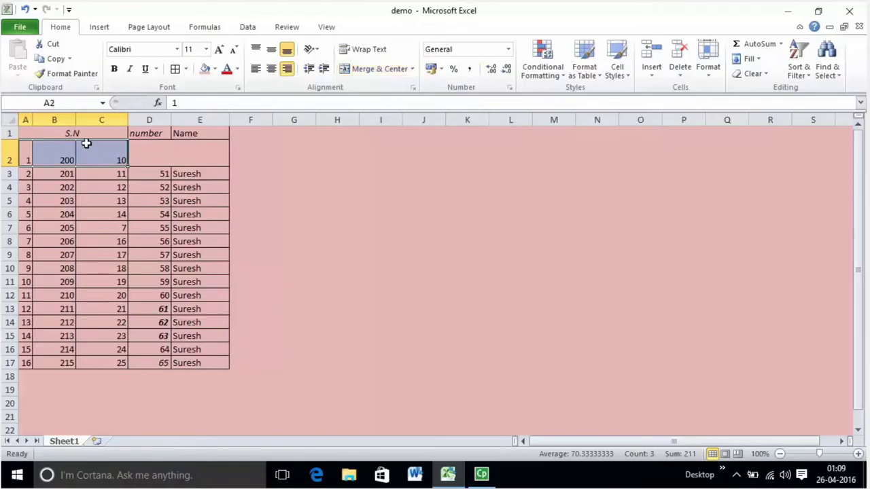
{"action": "left_click", "coordinate": [87, 135]}
{"action": "left_click", "coordinate": [100, 152]}
{"action": "left_click", "coordinate": [58, 129]}
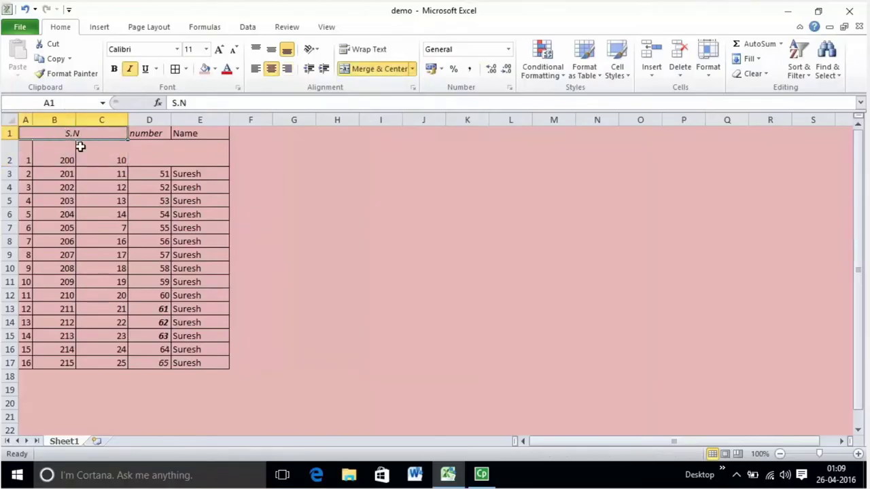
{"action": "left_click", "coordinate": [124, 153]}
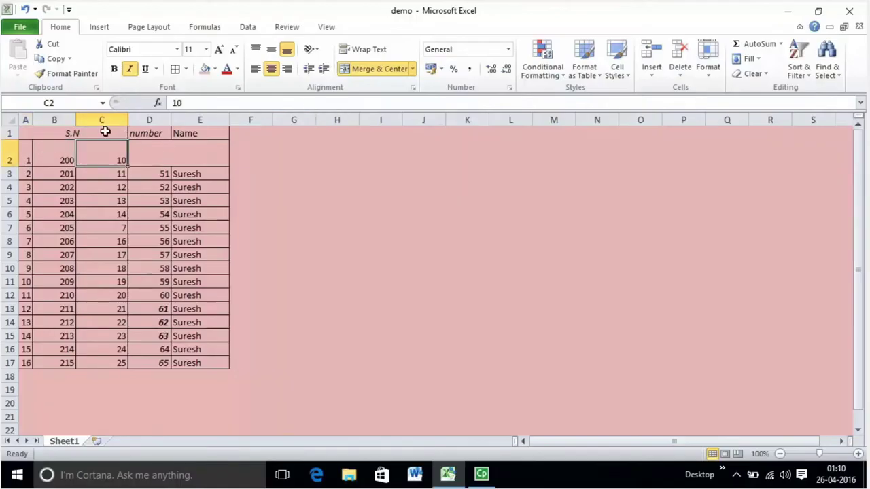
Reduce the height of row 2 to match the other rows.
{"action": "left_click", "coordinate": [11, 159]}
{"action": "left_click_drag", "start_coordinate": [11, 166], "coordinate": [10, 154]}
{"action": "left_click", "coordinate": [165, 161]}
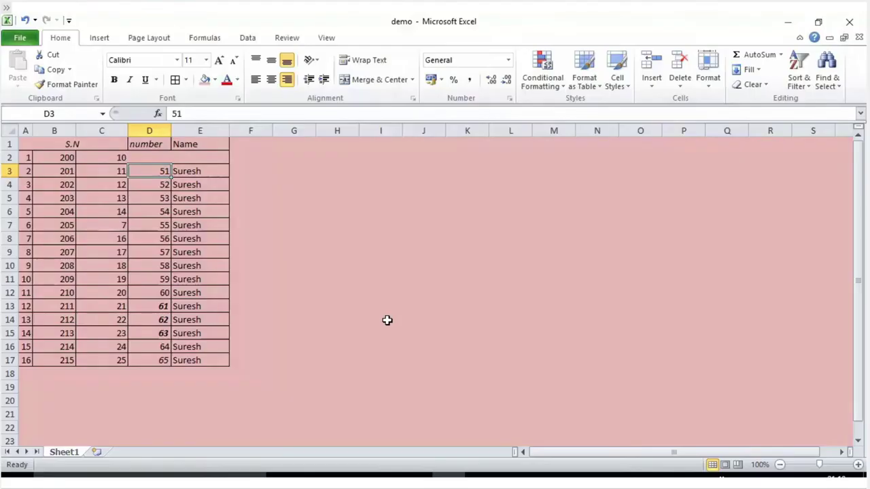
Merge and center cells C6:E6, keeping only the value 14, and view the other merge options.
{"action": "left_click", "coordinate": [132, 213]}
{"action": "left_click_drag", "start_coordinate": [95, 211], "coordinate": [196, 212]}
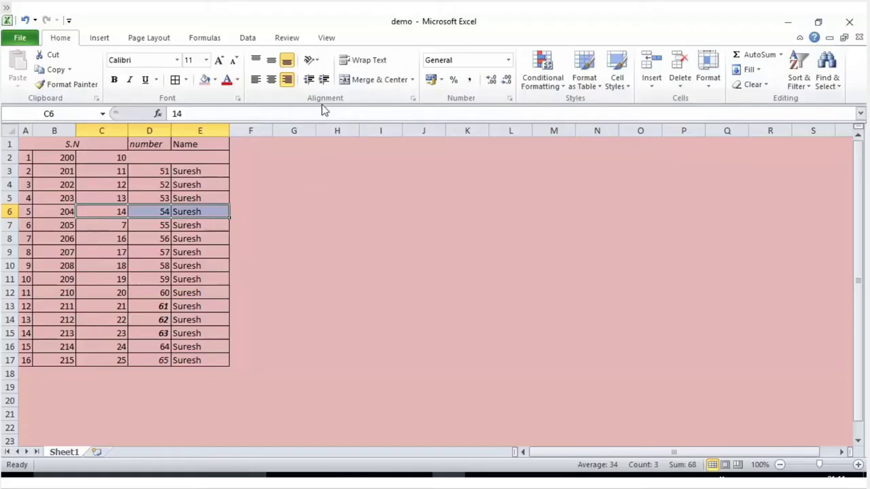
{"action": "left_click", "coordinate": [369, 80]}
{"action": "left_click", "coordinate": [409, 298]}
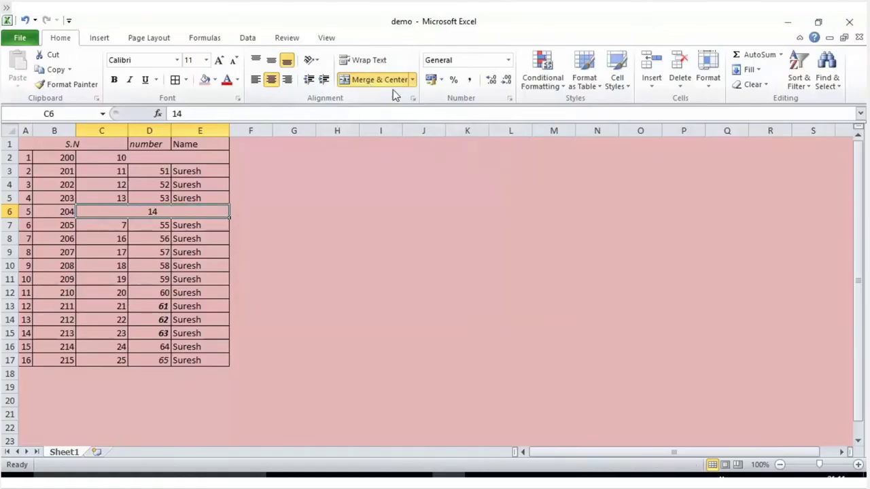
{"action": "left_click", "coordinate": [412, 81]}
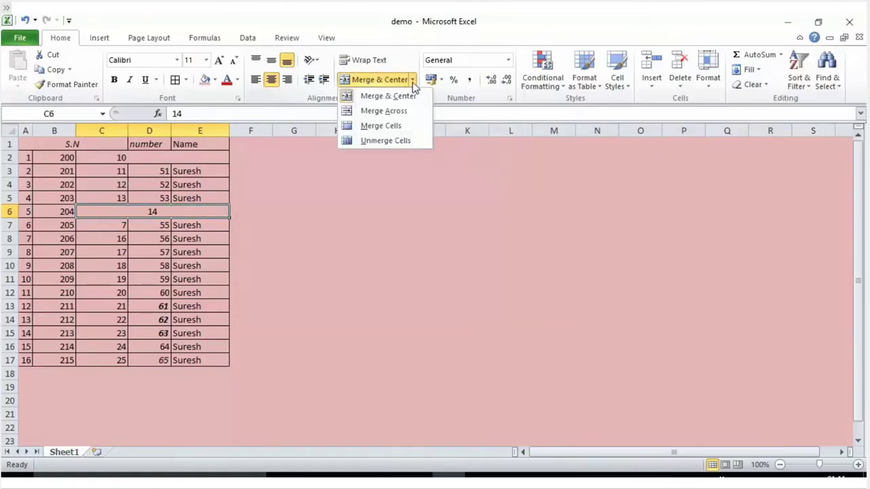
{"action": "left_click", "coordinate": [150, 208]}
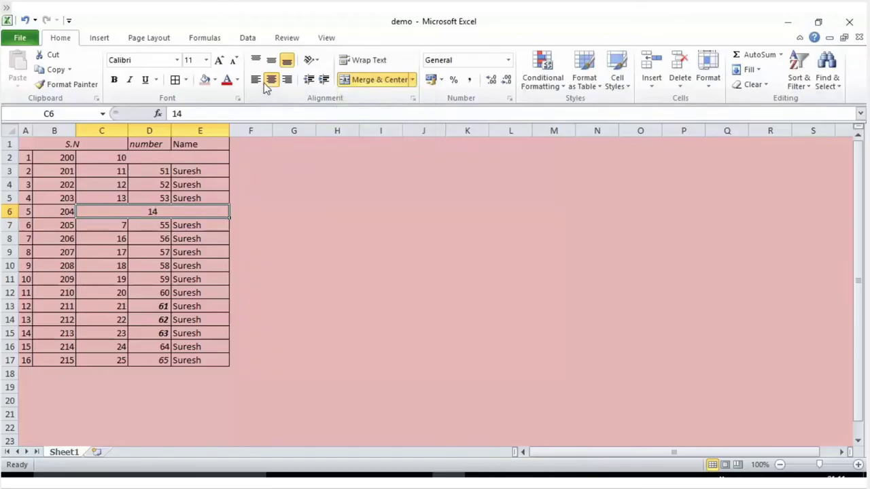
Compare left, center and right alignment on the merged cell C6:E6, ending with center.
{"action": "left_click", "coordinate": [256, 81]}
{"action": "left_click", "coordinate": [271, 81]}
{"action": "left_click", "coordinate": [287, 80]}
{"action": "left_click", "coordinate": [271, 80]}
{"action": "left_click", "coordinate": [256, 81]}
{"action": "left_click", "coordinate": [271, 80]}
Try to sort the table from smallest to largest.
{"action": "left_click", "coordinate": [799, 78]}
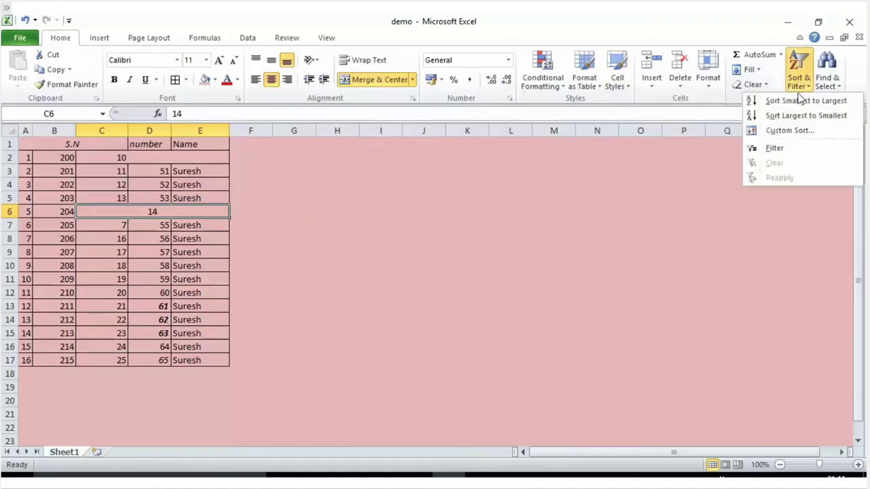
{"action": "left_click", "coordinate": [800, 99]}
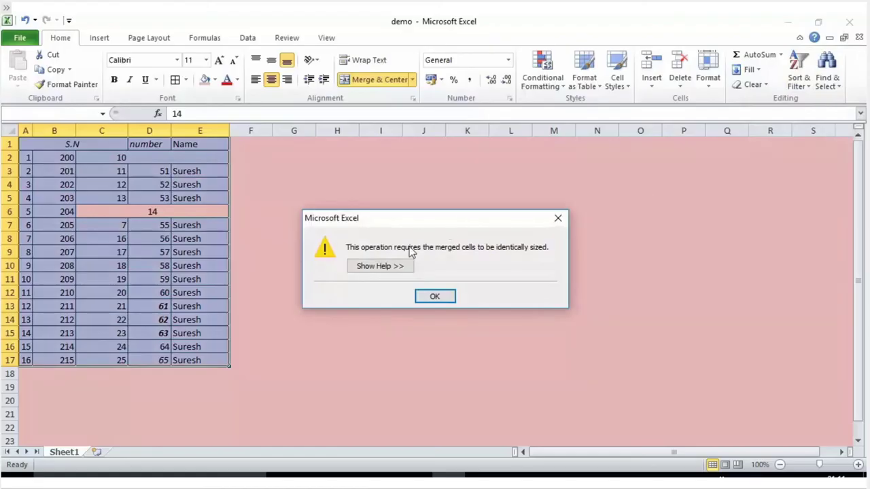
{"action": "left_click", "coordinate": [442, 296]}
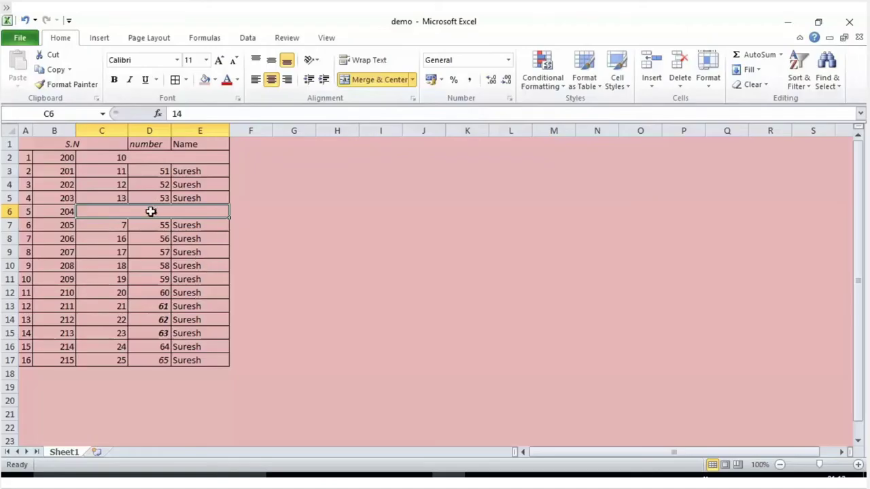
Unmerge the merged cell C6:E6 and check the separate cells in row 6.
{"action": "left_click", "coordinate": [154, 159]}
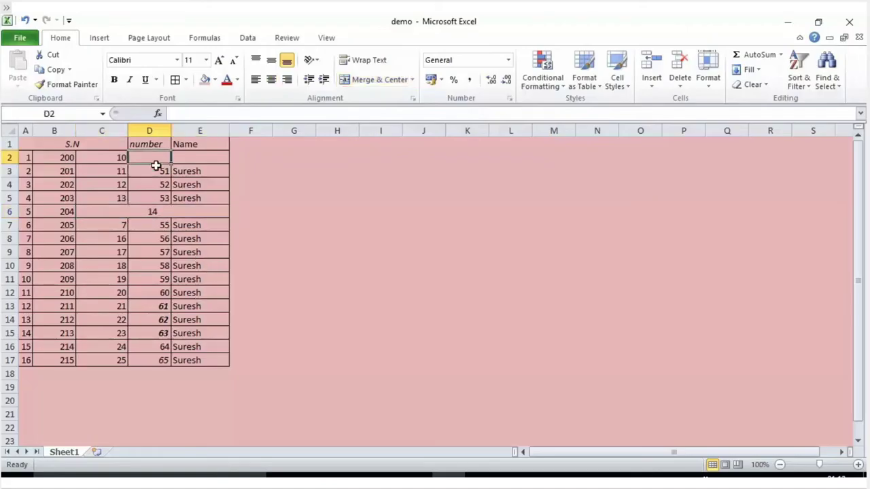
{"action": "left_click", "coordinate": [159, 212]}
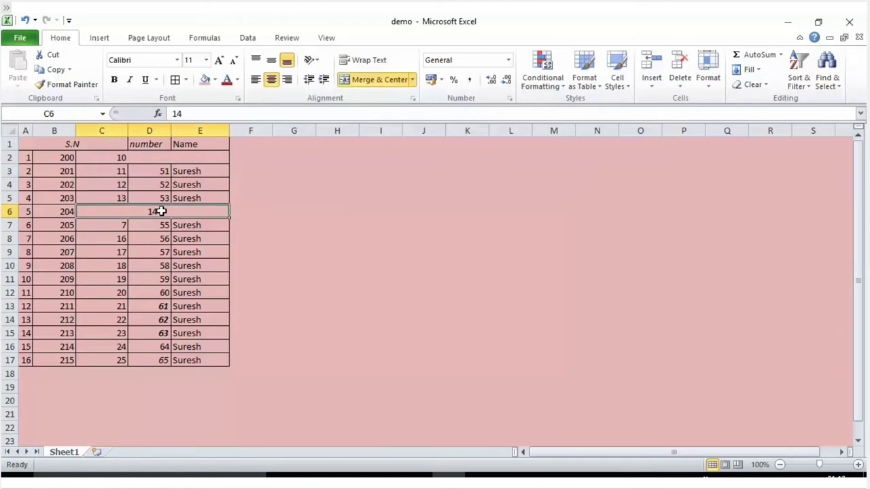
{"action": "left_click", "coordinate": [115, 144]}
{"action": "left_click", "coordinate": [131, 211]}
{"action": "left_click", "coordinate": [373, 80]}
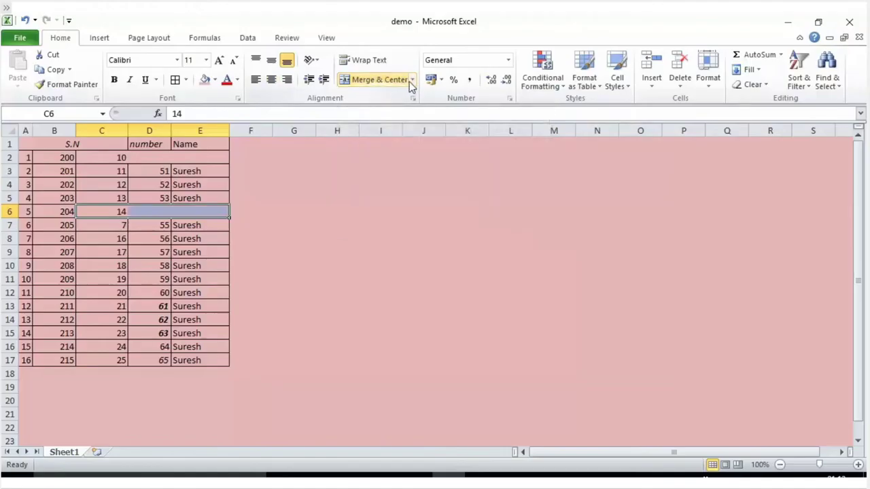
{"action": "left_click", "coordinate": [412, 80]}
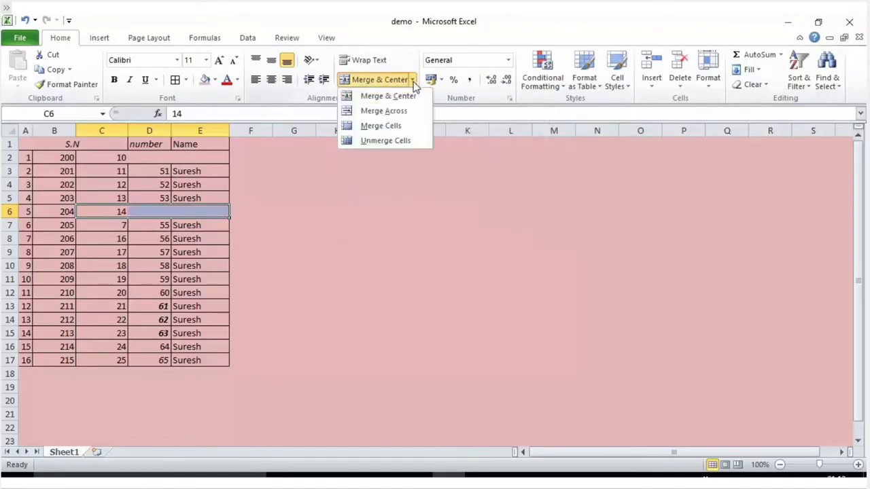
{"action": "left_click", "coordinate": [400, 139]}
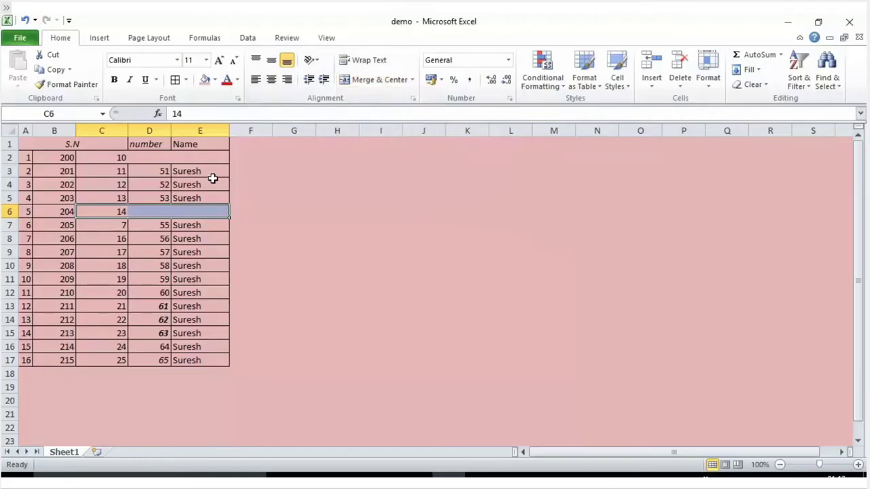
{"action": "left_click", "coordinate": [151, 205]}
{"action": "left_click", "coordinate": [181, 209]}
{"action": "left_click", "coordinate": [117, 207]}
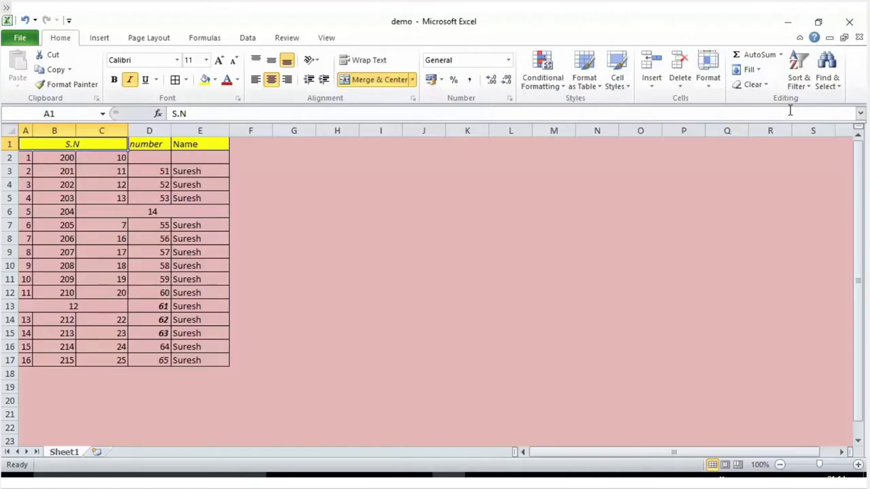
Open Find with its extended options and set the search format to merged cells.
{"action": "left_click", "coordinate": [828, 80]}
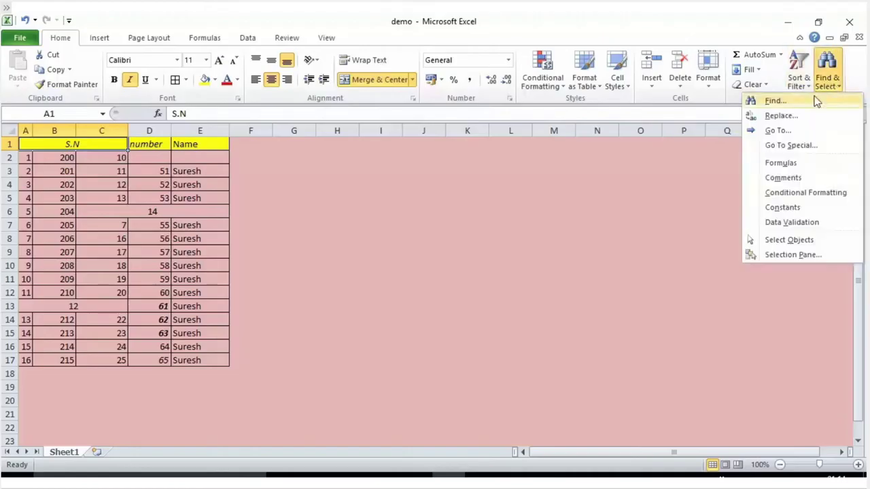
{"action": "left_click", "coordinate": [806, 105]}
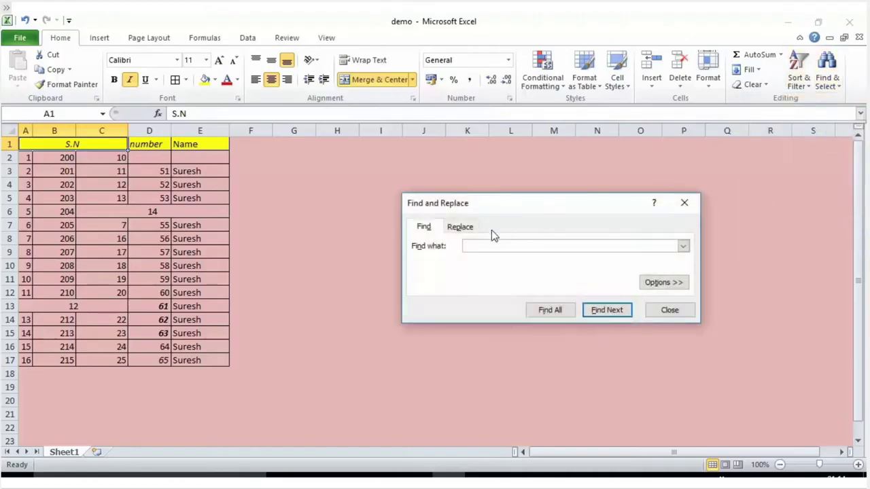
{"action": "left_click", "coordinate": [649, 284]}
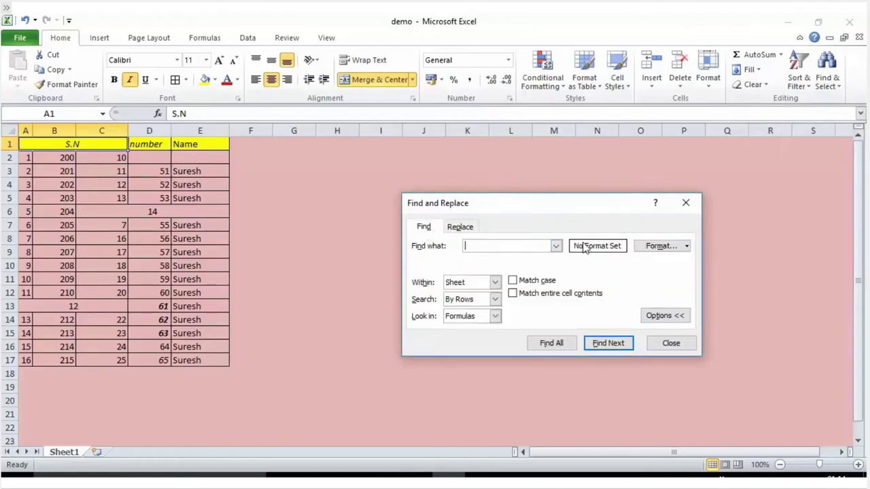
{"action": "left_click", "coordinate": [656, 248]}
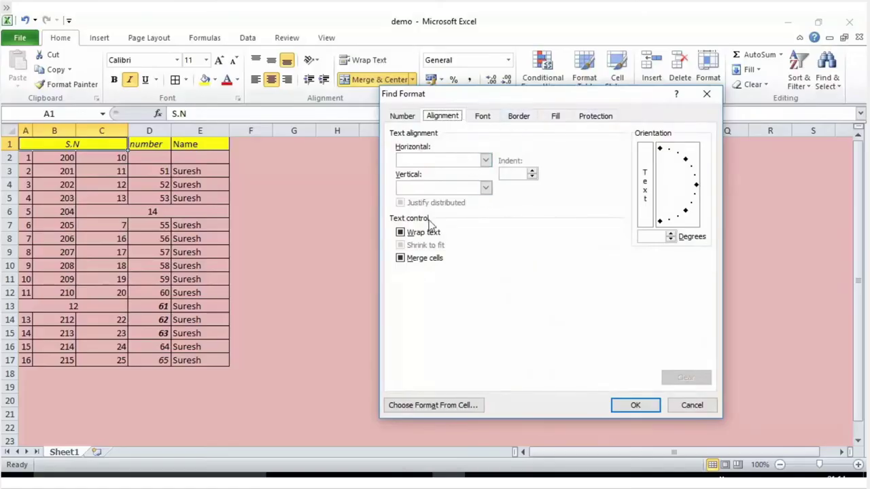
{"action": "left_click", "coordinate": [400, 258]}
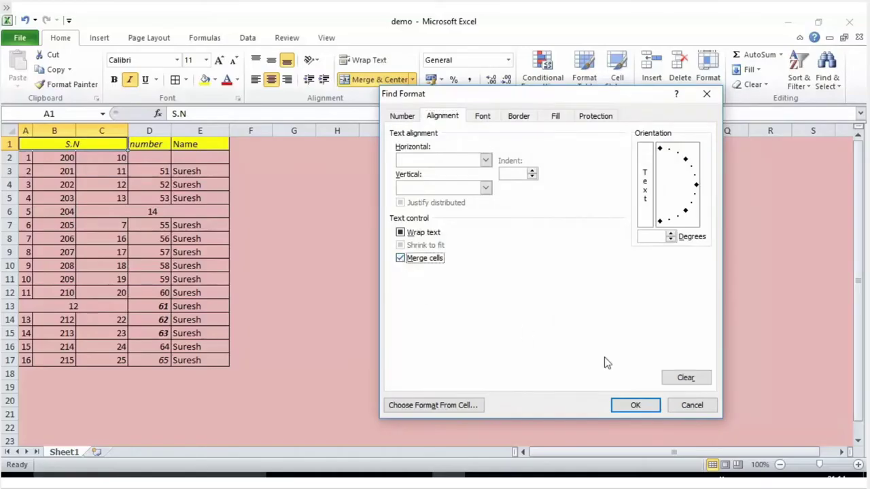
{"action": "left_click", "coordinate": [635, 405]}
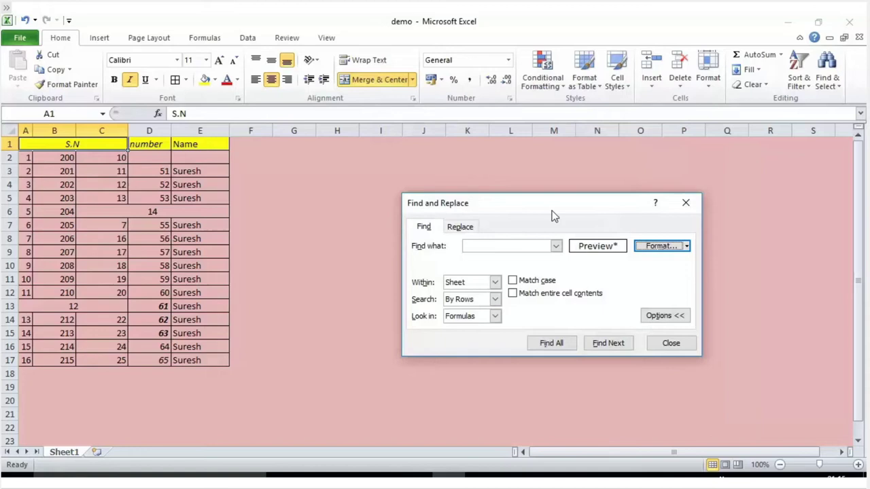
Find the next merged cell, list all merged cells in the sheet, and enlarge the results list.
{"action": "left_click_drag", "start_coordinate": [553, 211], "coordinate": [427, 181]}
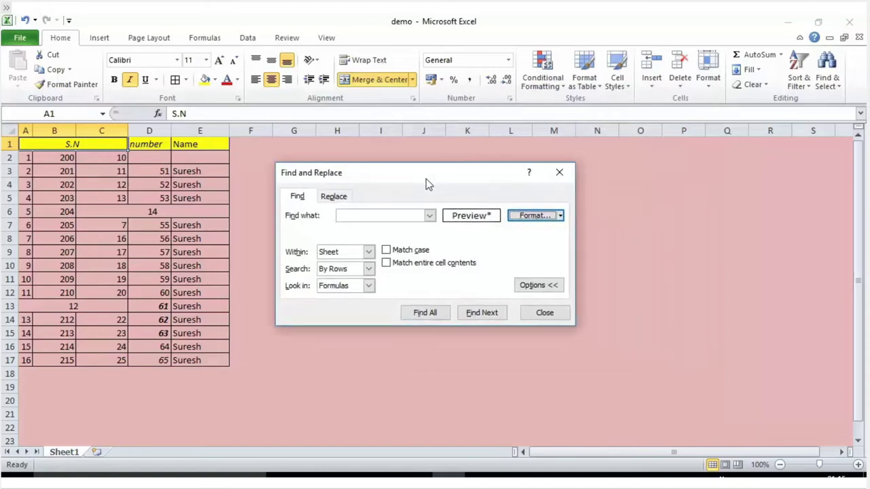
{"action": "left_click", "coordinate": [475, 315]}
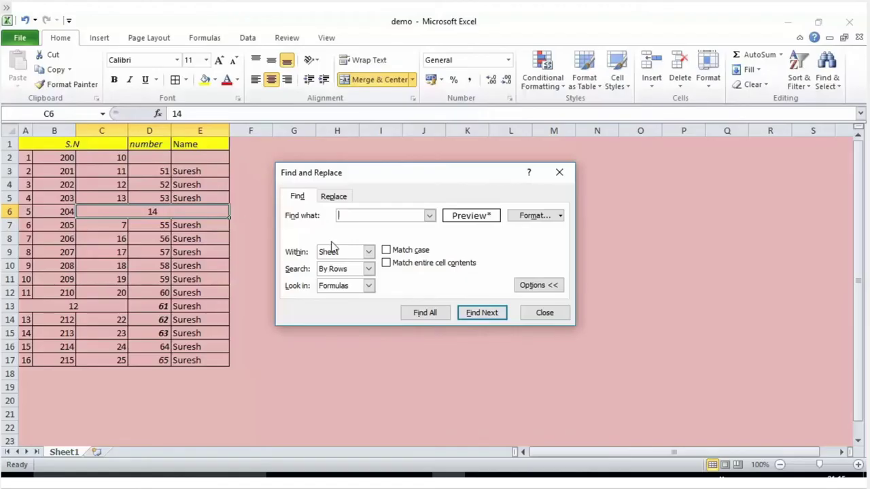
{"action": "left_click", "coordinate": [437, 317]}
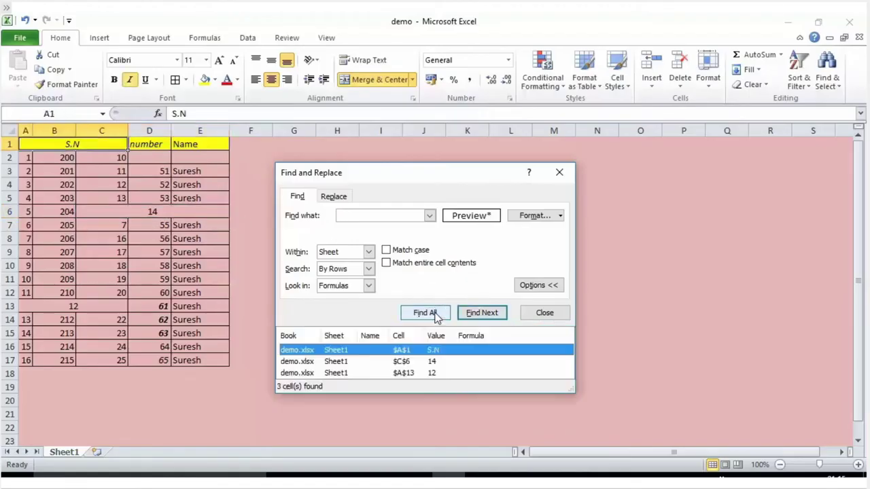
{"action": "left_click_drag", "start_coordinate": [570, 390], "coordinate": [596, 429]}
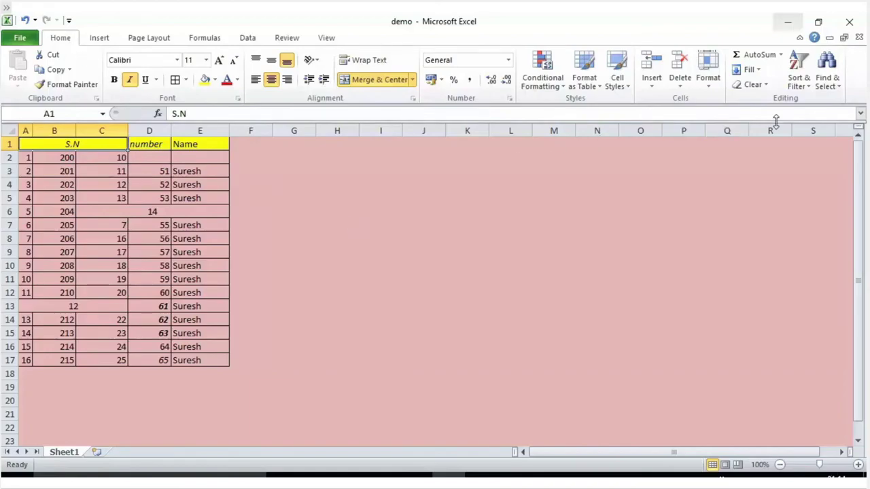
Reopen Find and define merged cells as the format to look for within the sheet.
{"action": "left_click", "coordinate": [833, 83]}
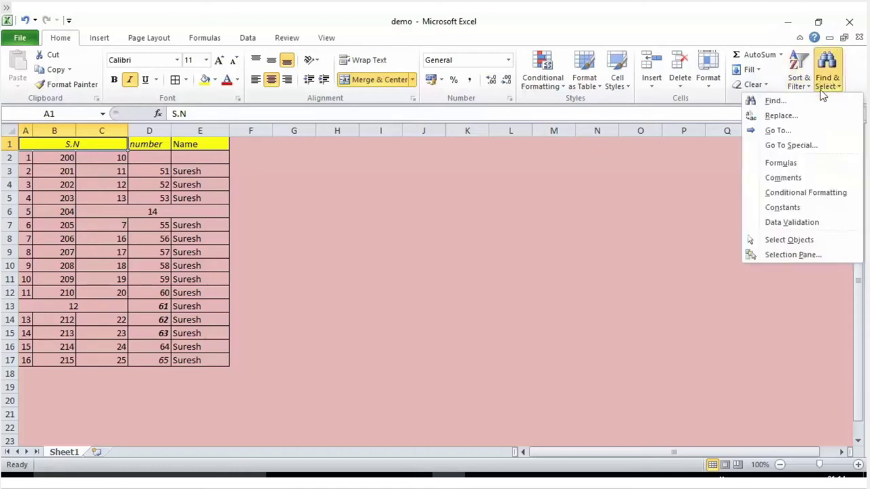
{"action": "left_click", "coordinate": [805, 105]}
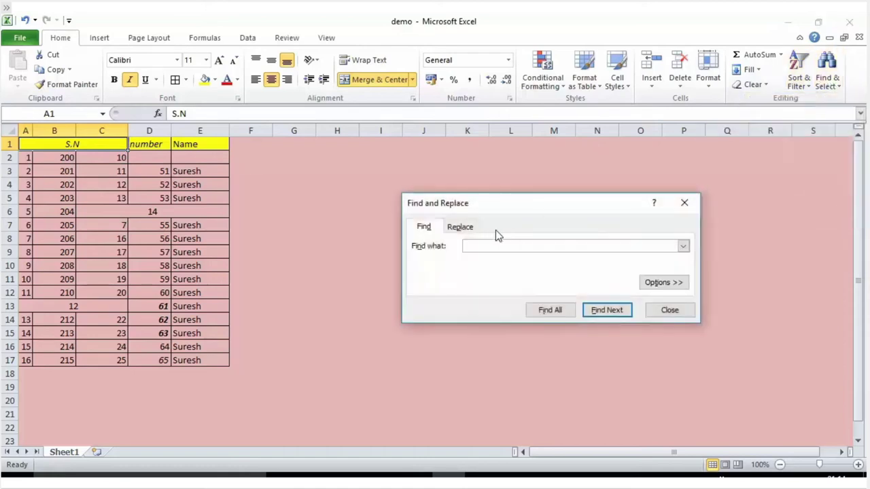
{"action": "left_click", "coordinate": [645, 284]}
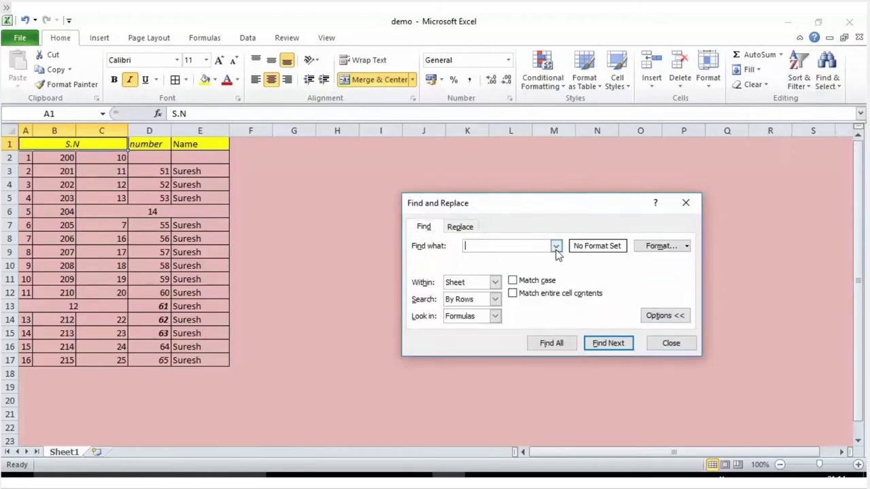
{"action": "left_click", "coordinate": [650, 248]}
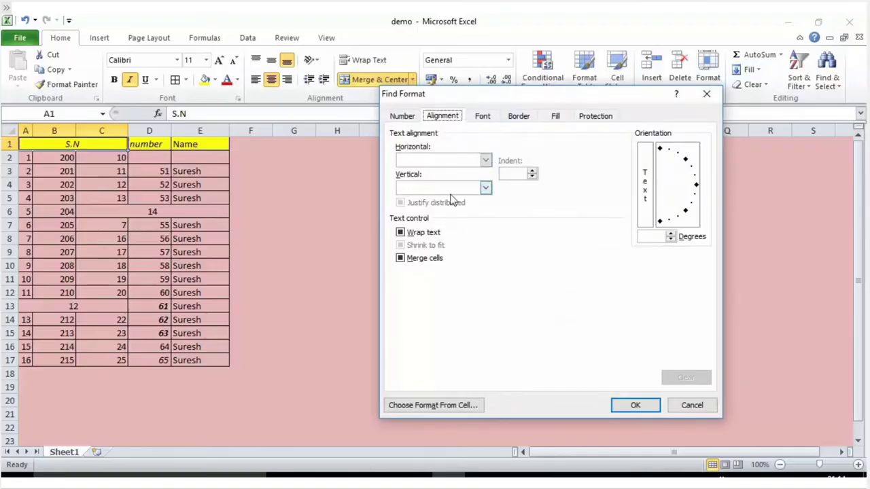
{"action": "left_click", "coordinate": [400, 259]}
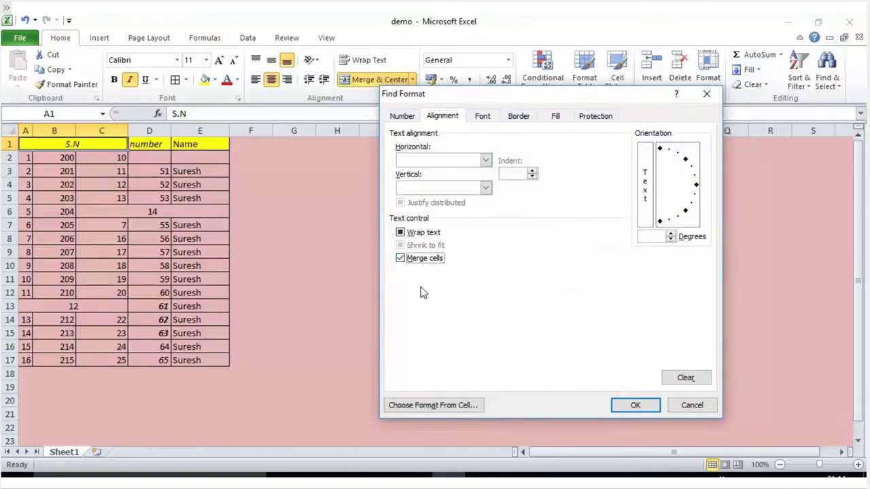
{"action": "left_click", "coordinate": [634, 404]}
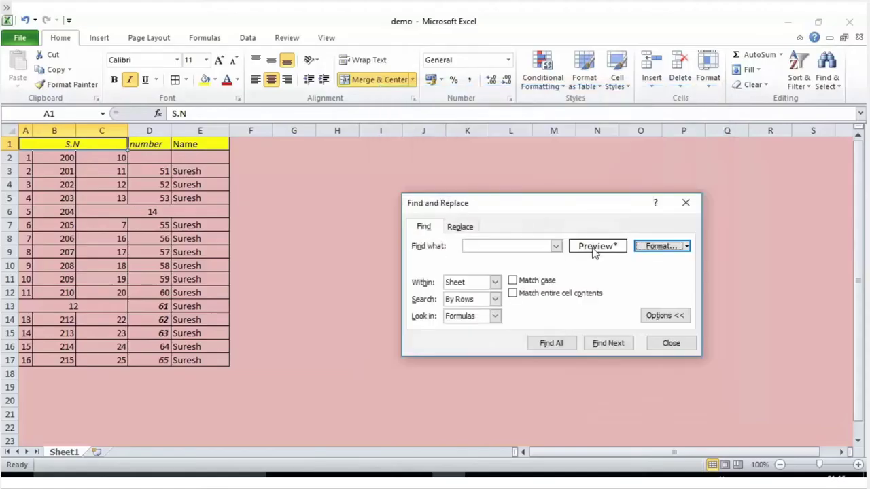
Search for the next merged cell, list every match in the sheet, and enlarge the results list.
{"action": "left_click_drag", "start_coordinate": [538, 204], "coordinate": [412, 173]}
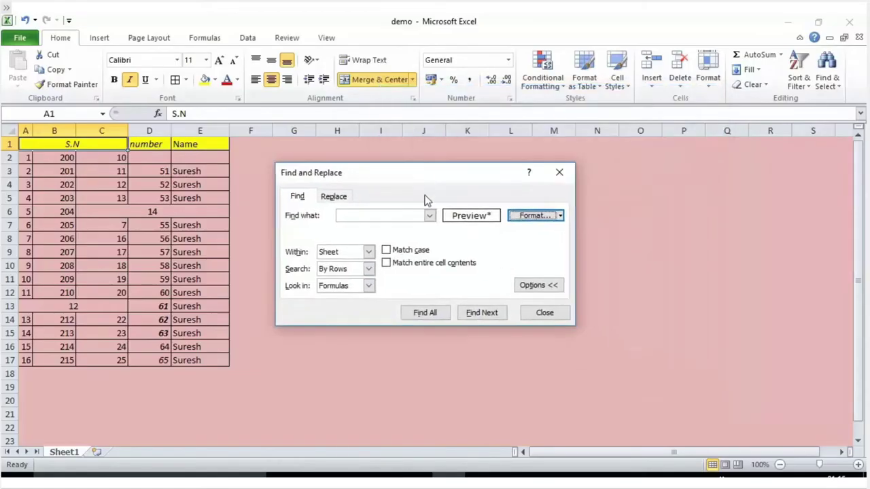
{"action": "left_click", "coordinate": [475, 314]}
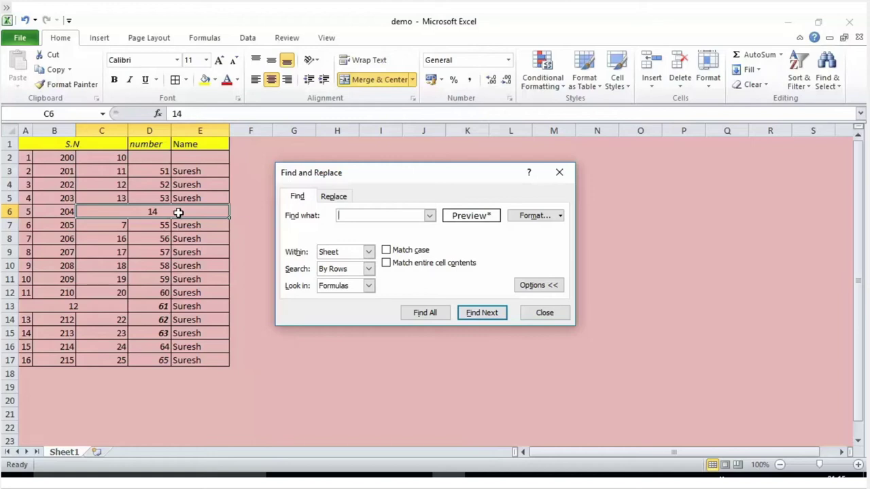
{"action": "left_click", "coordinate": [435, 317]}
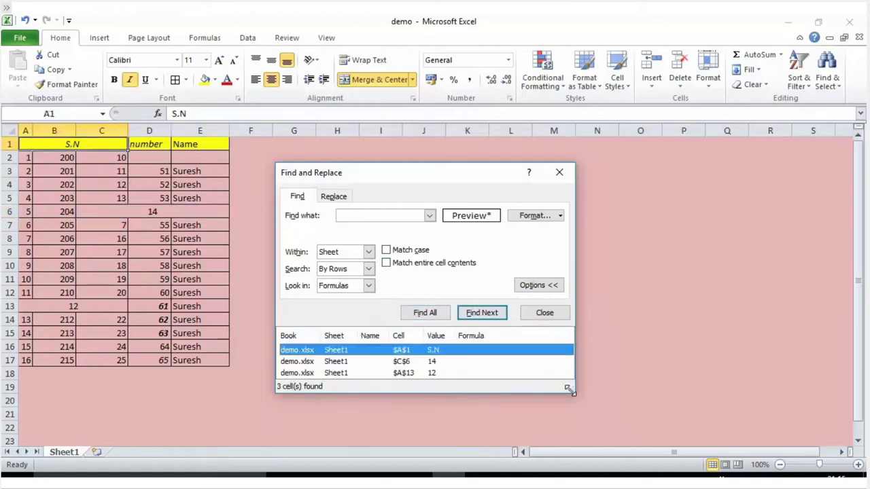
{"action": "left_click_drag", "start_coordinate": [572, 390], "coordinate": [597, 428]}
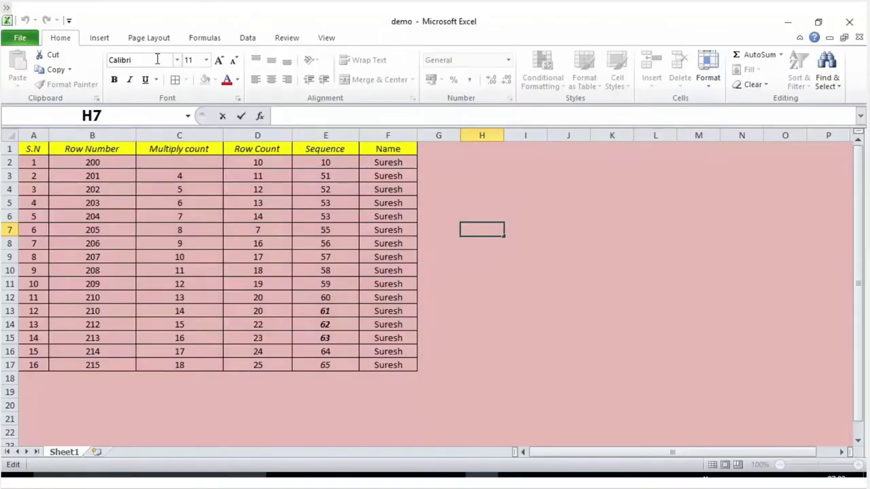
Format the Row Number values in B2:B17 as Text.
{"action": "left_click", "coordinate": [158, 165]}
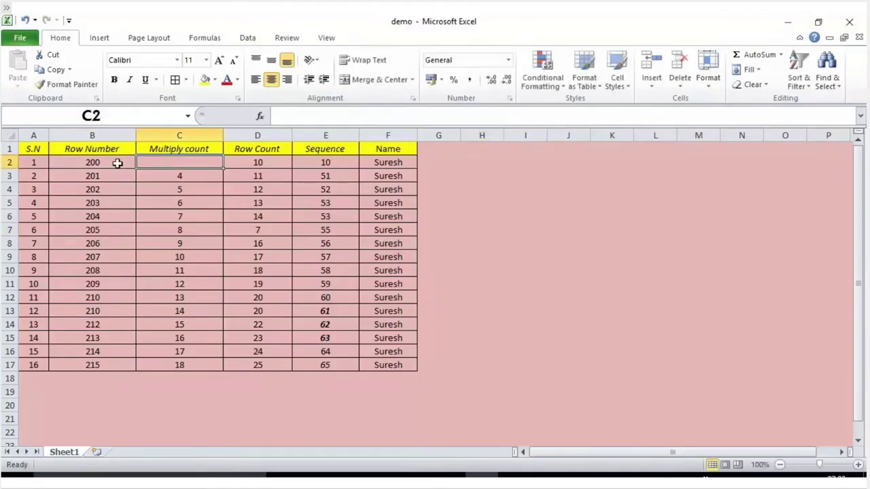
{"action": "left_click_drag", "start_coordinate": [116, 163], "coordinate": [122, 192]}
{"action": "left_click", "coordinate": [171, 162]}
{"action": "left_click_drag", "start_coordinate": [91, 163], "coordinate": [97, 365]}
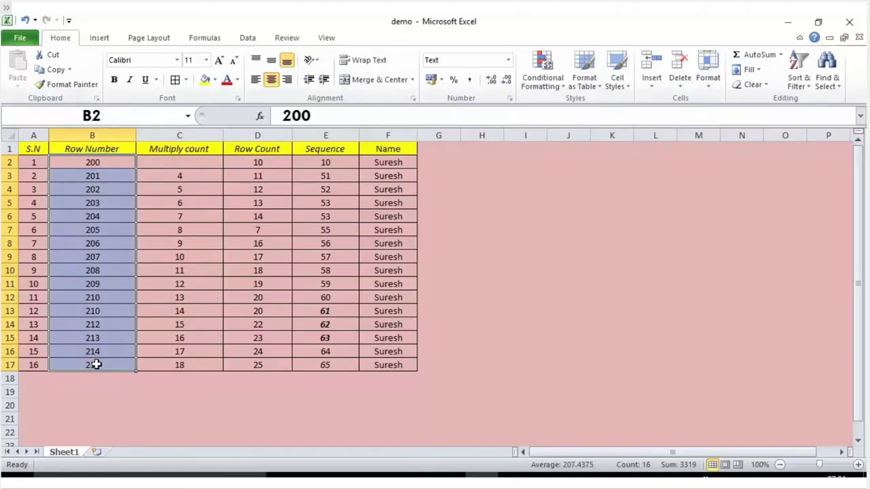
{"action": "right_click", "coordinate": [93, 180]}
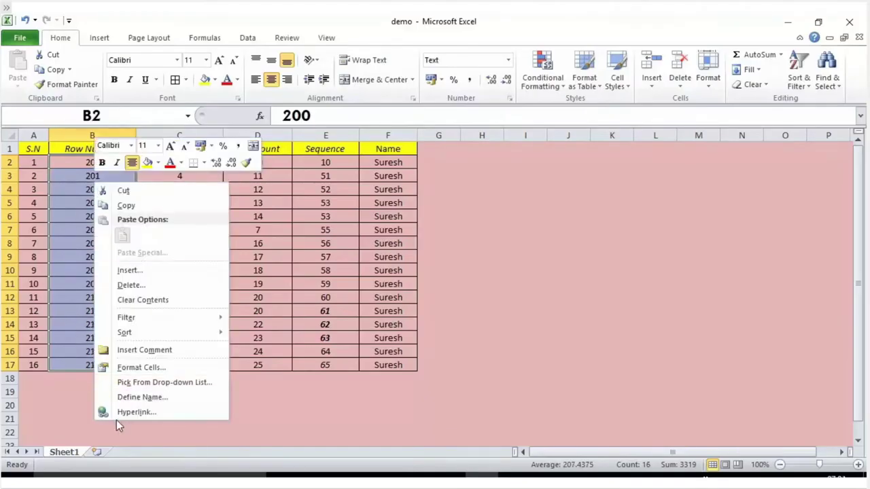
{"action": "left_click", "coordinate": [126, 367]}
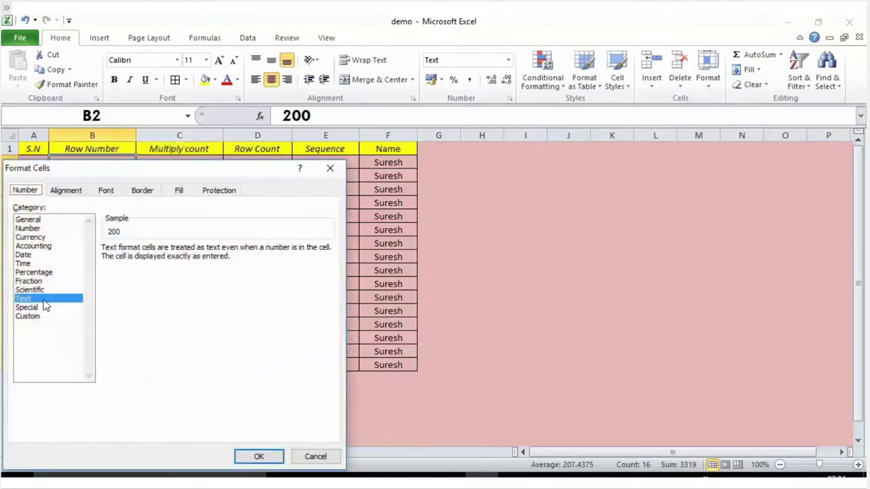
{"action": "left_click", "coordinate": [260, 458]}
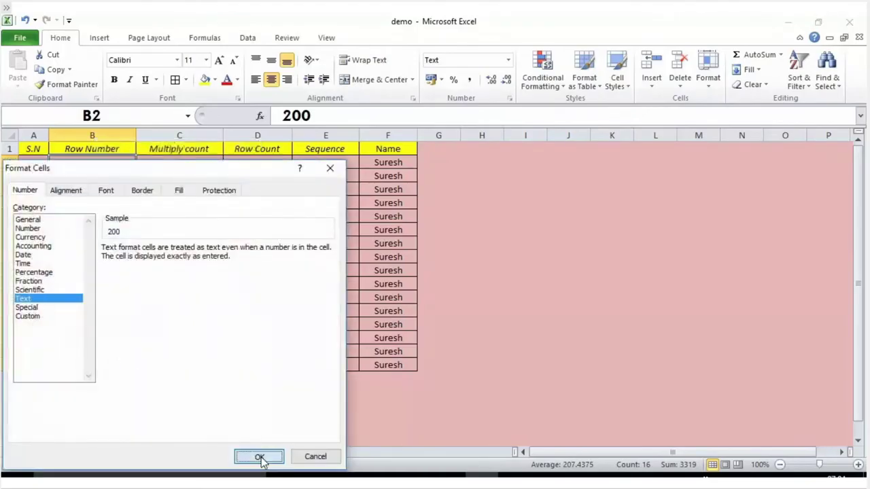
Set cell C2 under Multiply count to the General number format and enter 1.
{"action": "left_click", "coordinate": [165, 244]}
{"action": "left_click", "coordinate": [153, 166]}
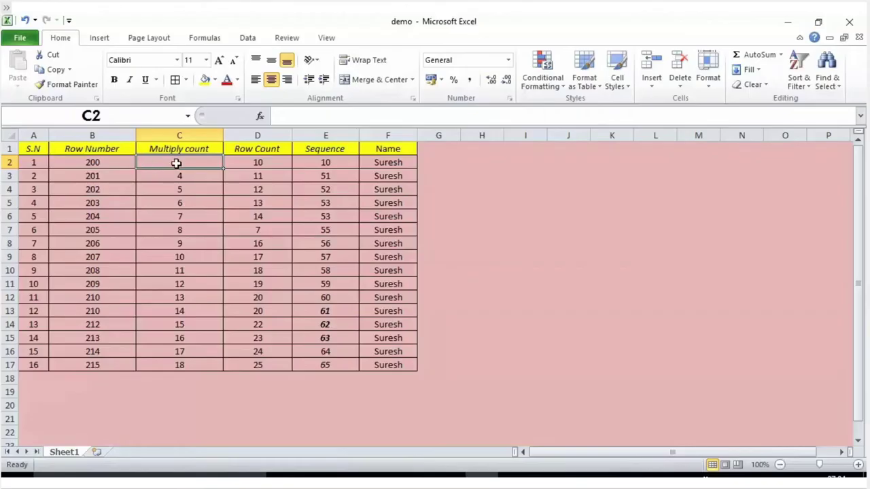
{"action": "right_click", "coordinate": [176, 161]}
{"action": "key", "text": "Escape"}
{"action": "left_click", "coordinate": [509, 61]}
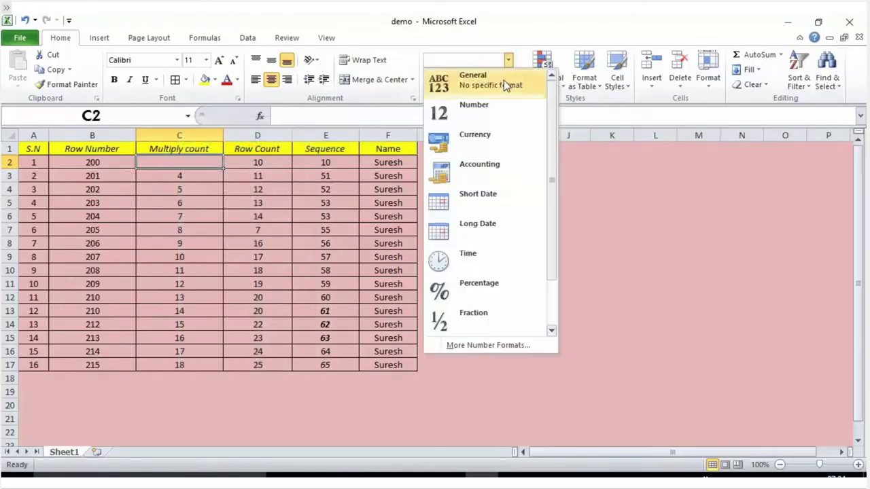
{"action": "left_click", "coordinate": [520, 43]}
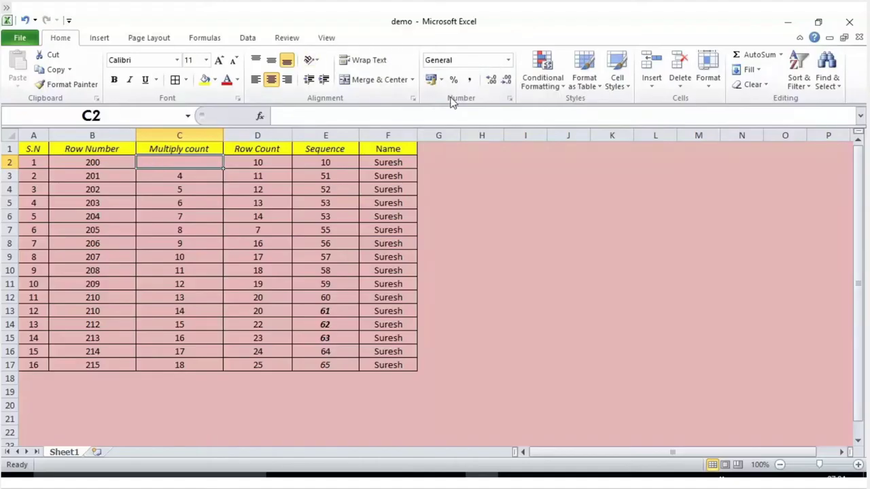
{"action": "left_click", "coordinate": [507, 61]}
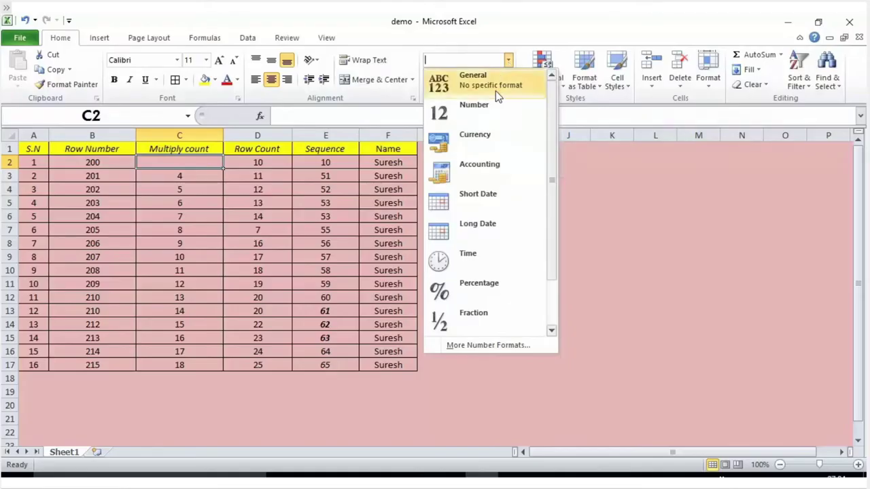
{"action": "left_click", "coordinate": [499, 89]}
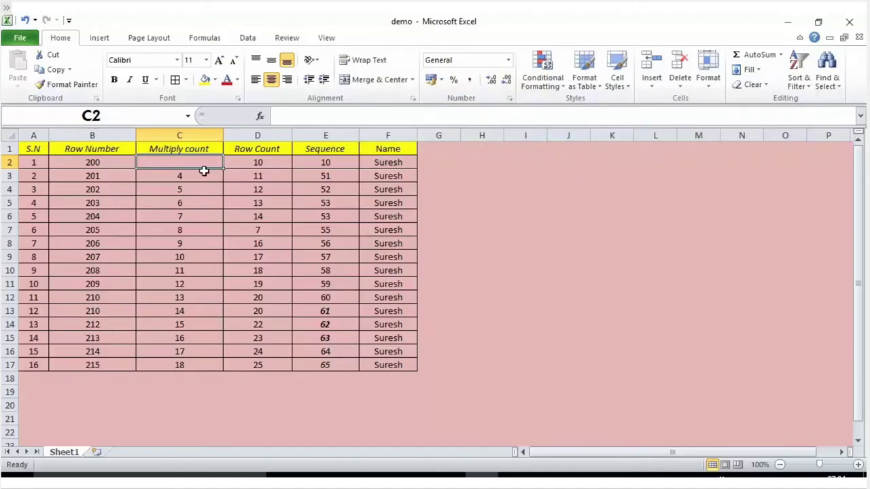
{"action": "type", "text": "1"}
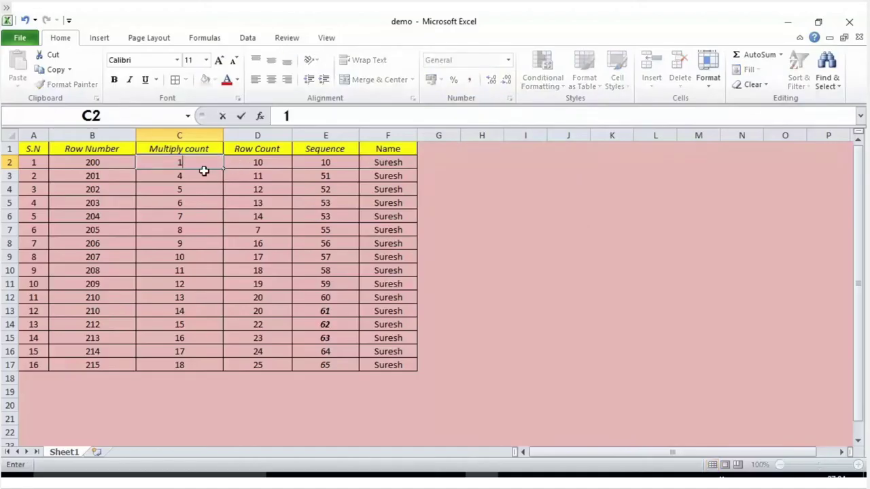
{"action": "key", "text": "Return"}
Copy C2 and apply it to the Row Number values in B2:B17 with Paste Special, using the Multiply operation.
{"action": "left_click", "coordinate": [202, 162]}
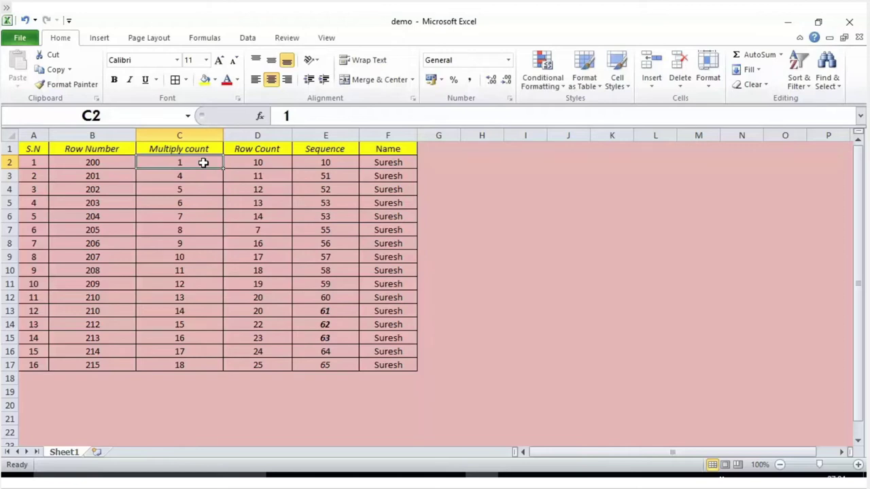
{"action": "key", "text": "ctrl+c"}
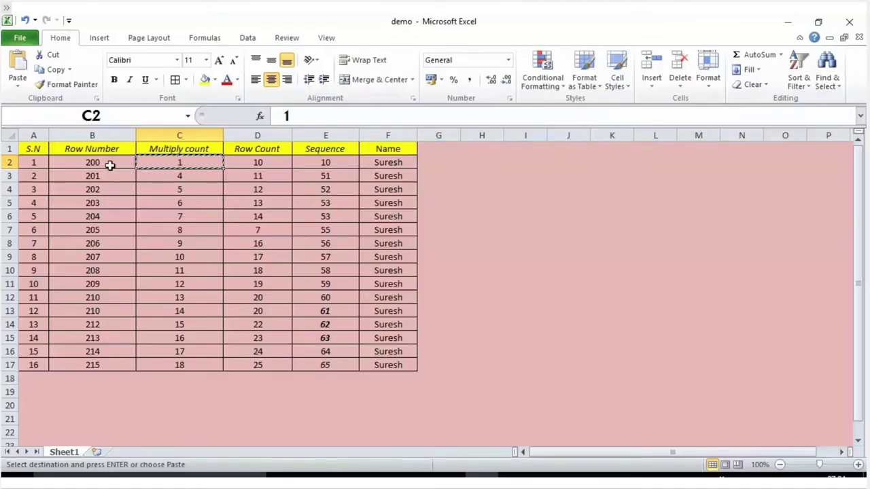
{"action": "left_click_drag", "start_coordinate": [110, 162], "coordinate": [116, 365]}
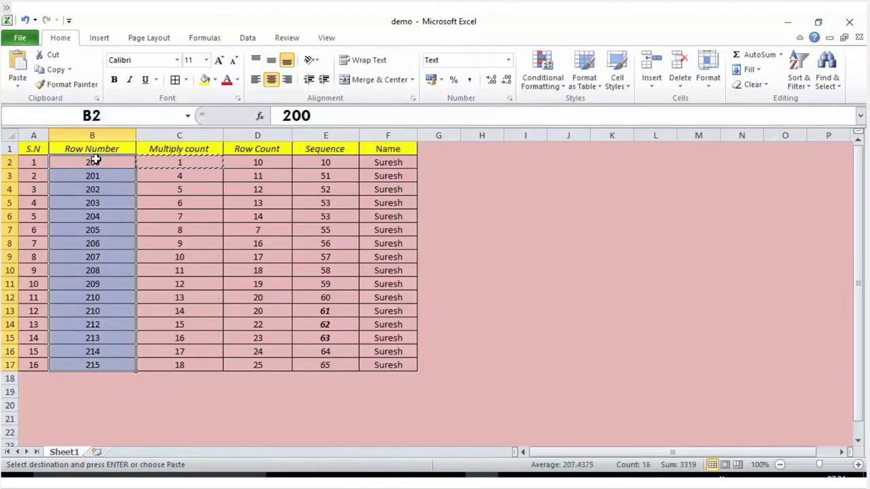
{"action": "left_click", "coordinate": [18, 89]}
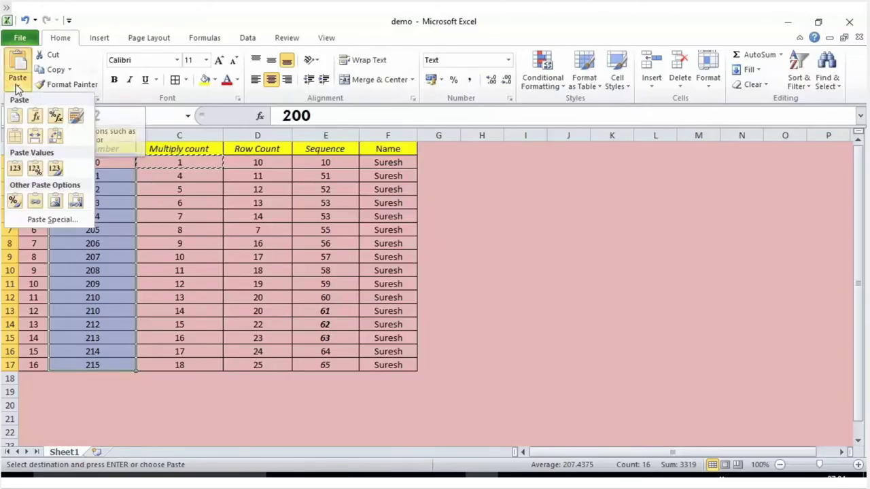
{"action": "left_click", "coordinate": [52, 220]}
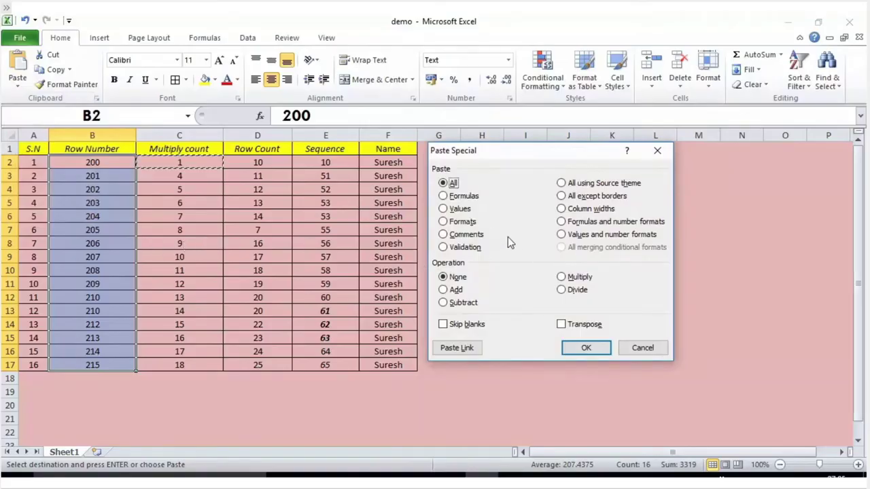
{"action": "left_click", "coordinate": [562, 277]}
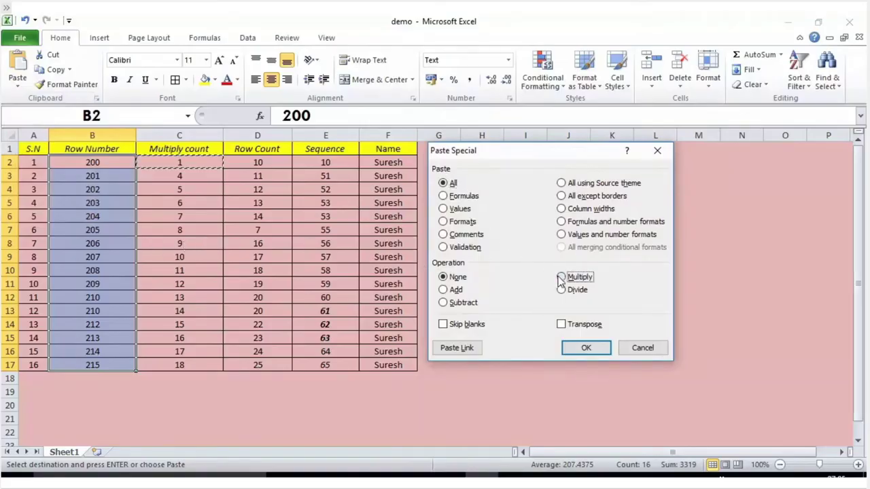
{"action": "left_click", "coordinate": [575, 349]}
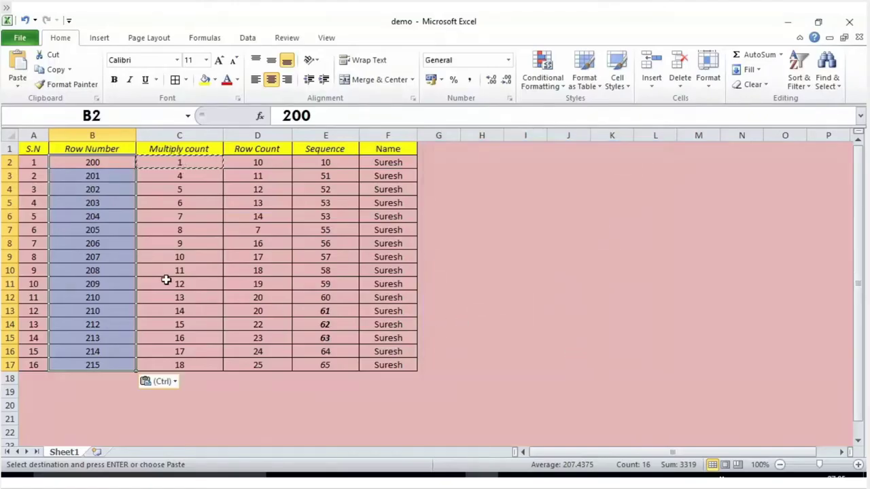
Compare the number formats of cells B2 and C2, and leave copy mode.
{"action": "left_click", "coordinate": [168, 164]}
{"action": "left_click", "coordinate": [84, 162]}
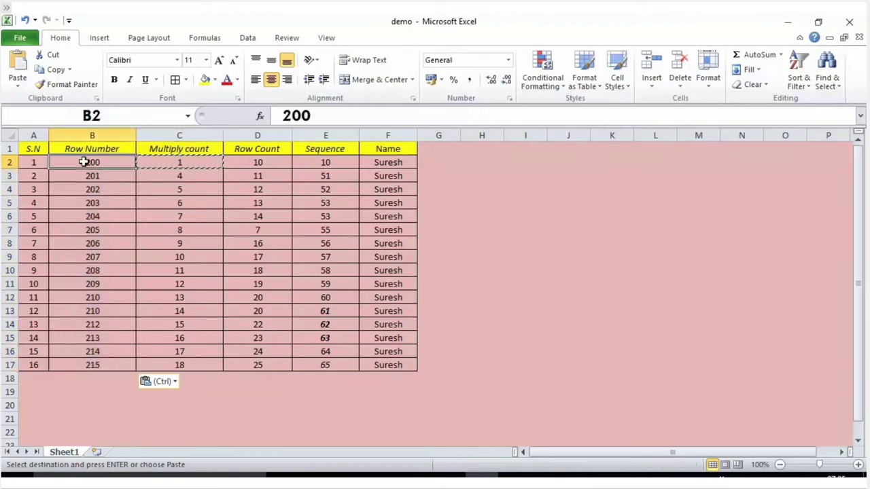
{"action": "left_click", "coordinate": [197, 164]}
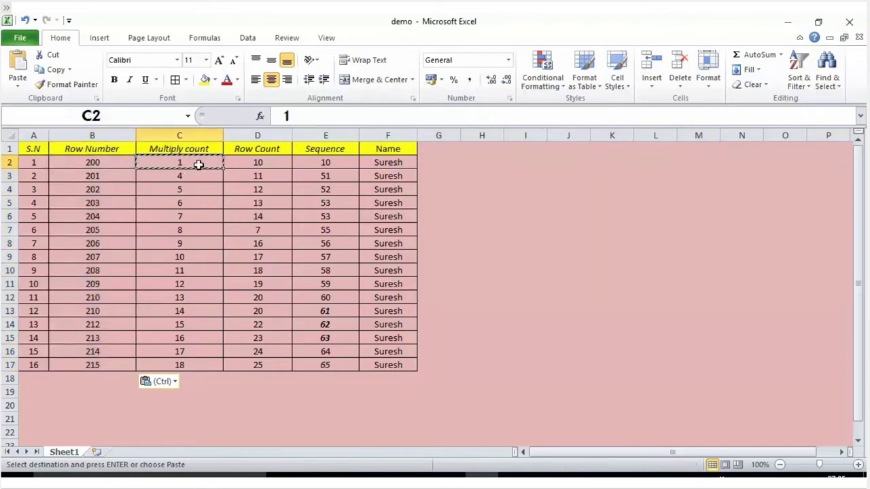
{"action": "key", "text": "Delete"}
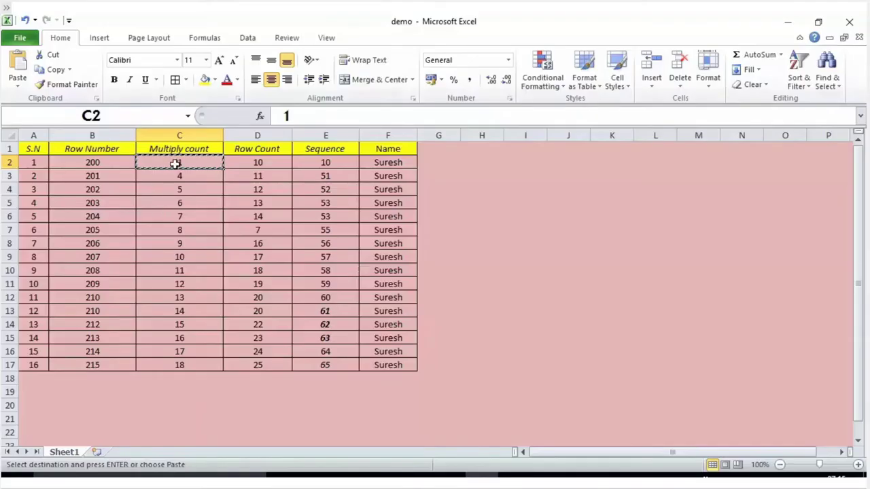
{"action": "key", "text": "Escape"}
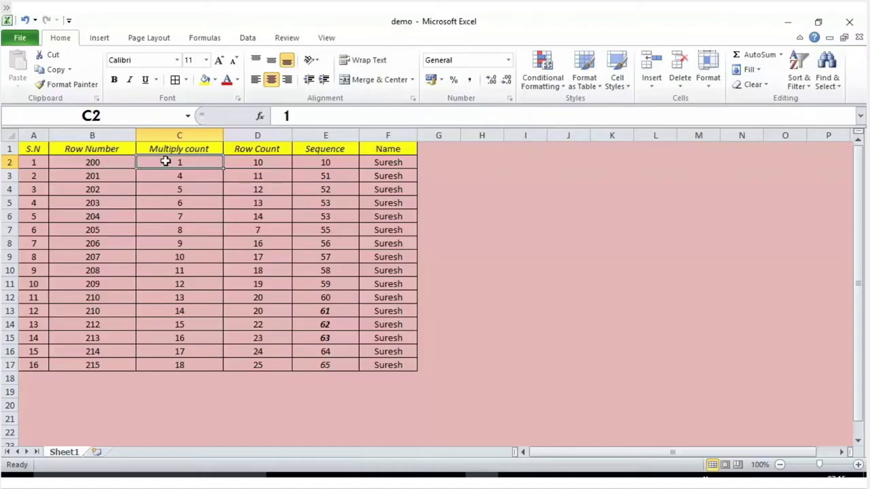
Check the number format category of the Row Number values in B2:B17 in Format Cells.
{"action": "key", "text": "ctrl+c"}
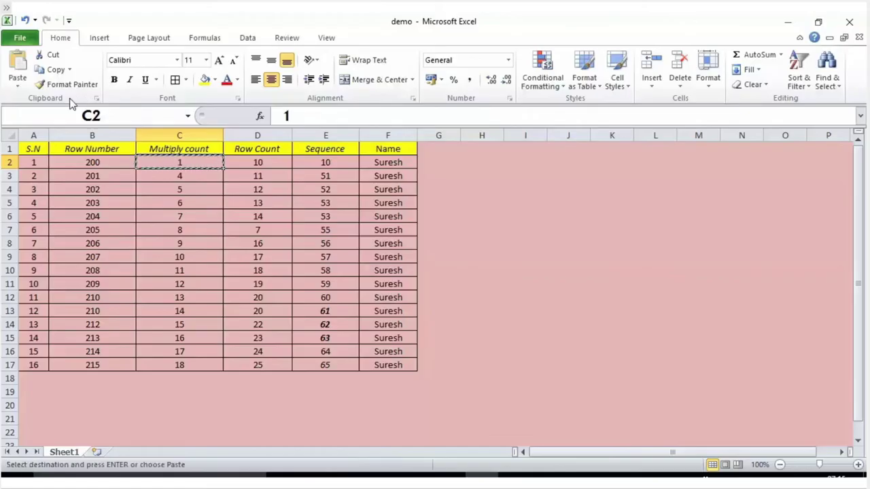
{"action": "left_click", "coordinate": [100, 163]}
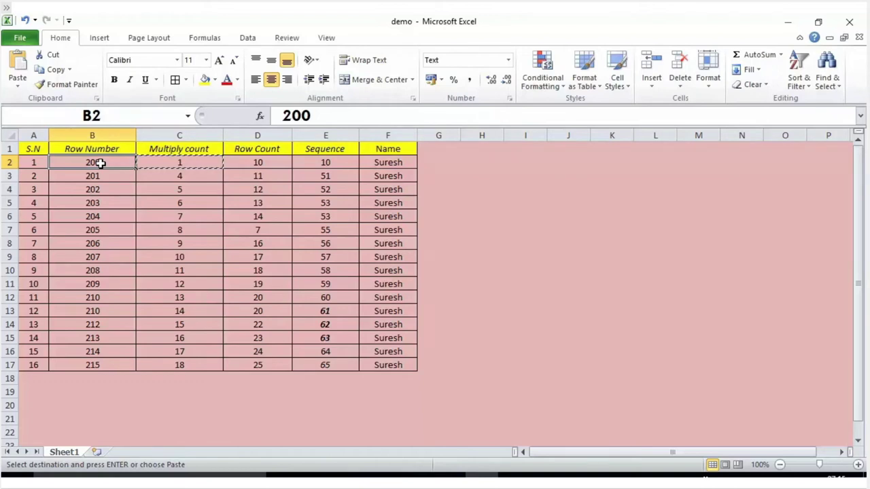
{"action": "left_click_drag", "start_coordinate": [99, 163], "coordinate": [111, 364]}
{"action": "right_click", "coordinate": [79, 230]}
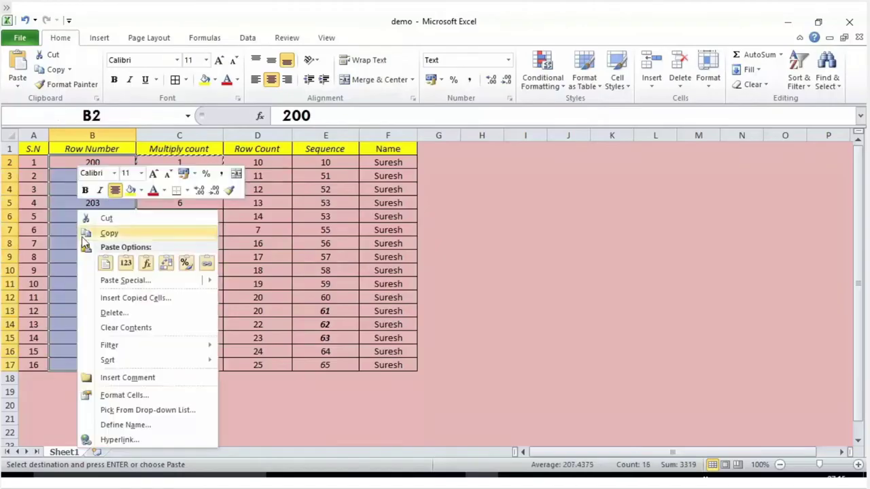
{"action": "left_click", "coordinate": [126, 395]}
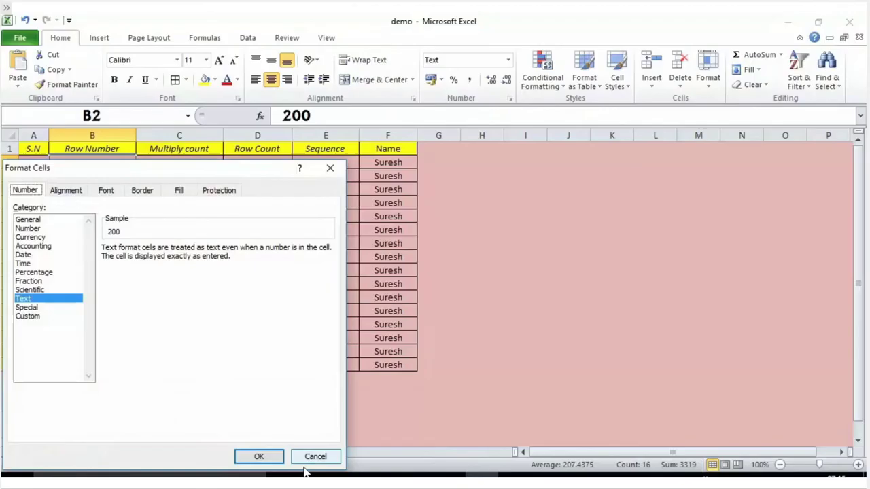
{"action": "left_click", "coordinate": [259, 457]}
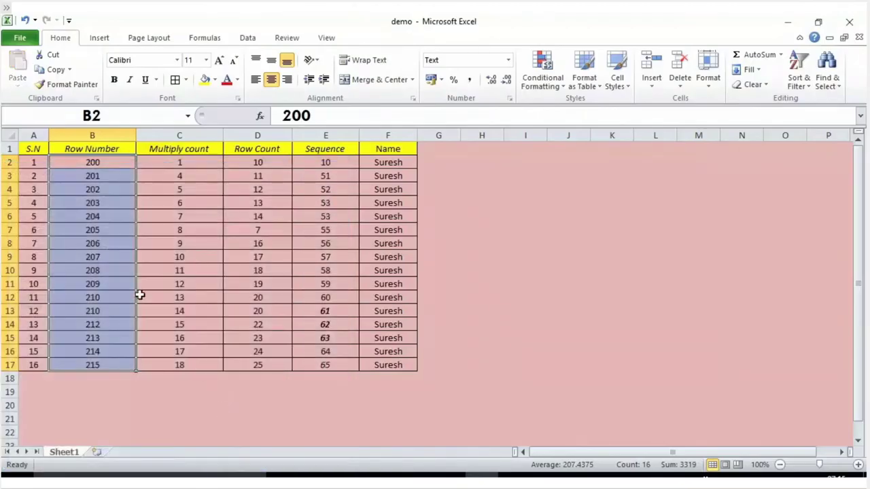
{"action": "left_click", "coordinate": [107, 176]}
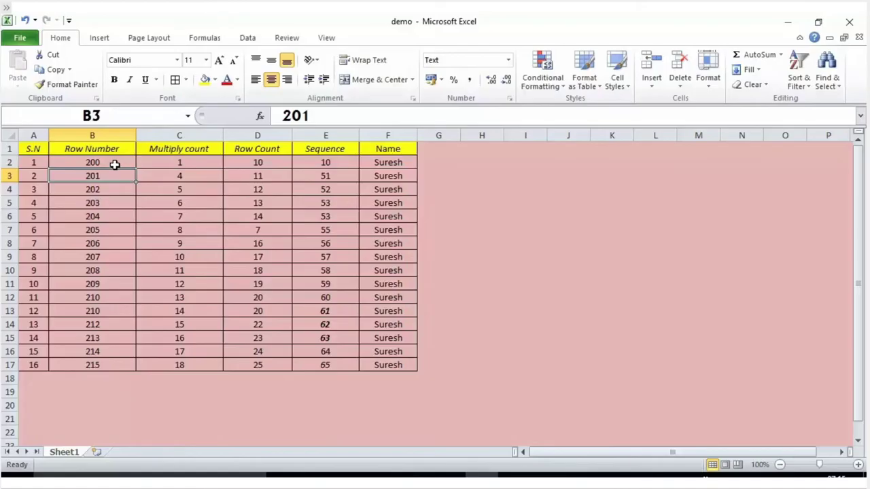
Multiply the Row Number values in B2:B17 by the copied C2 value using Paste Special, and clear C2.
{"action": "left_click", "coordinate": [170, 163]}
{"action": "key", "text": "ctrl+c"}
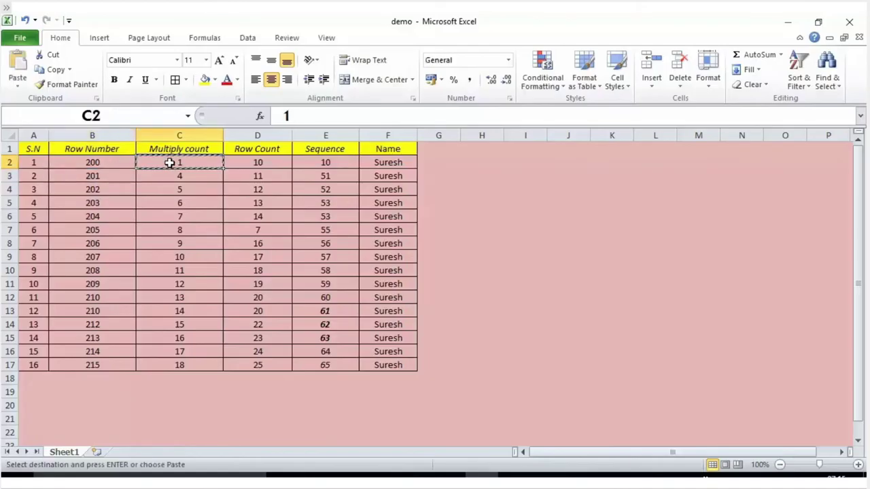
{"action": "left_click", "coordinate": [108, 166]}
{"action": "left_click_drag", "start_coordinate": [107, 165], "coordinate": [116, 360]}
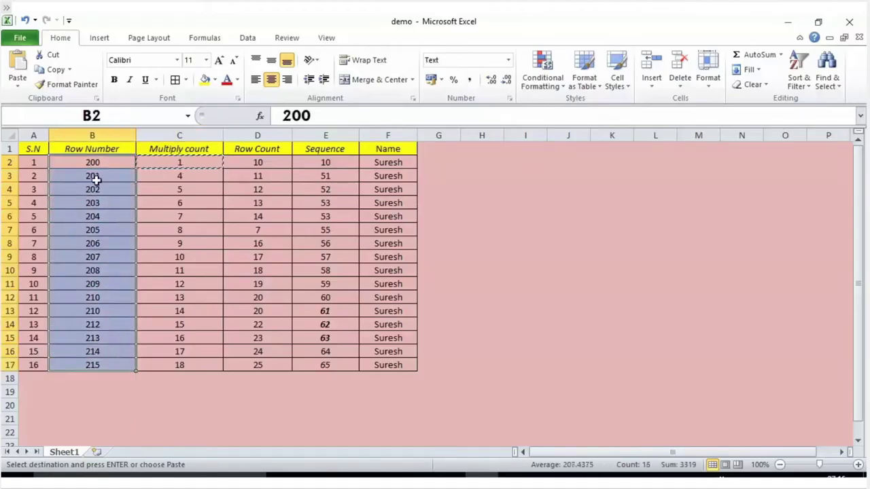
{"action": "left_click", "coordinate": [19, 91]}
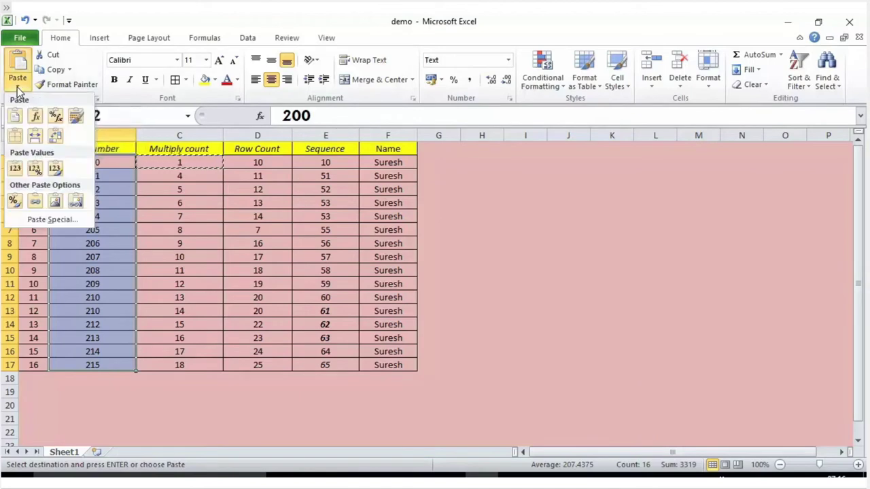
{"action": "left_click", "coordinate": [32, 220]}
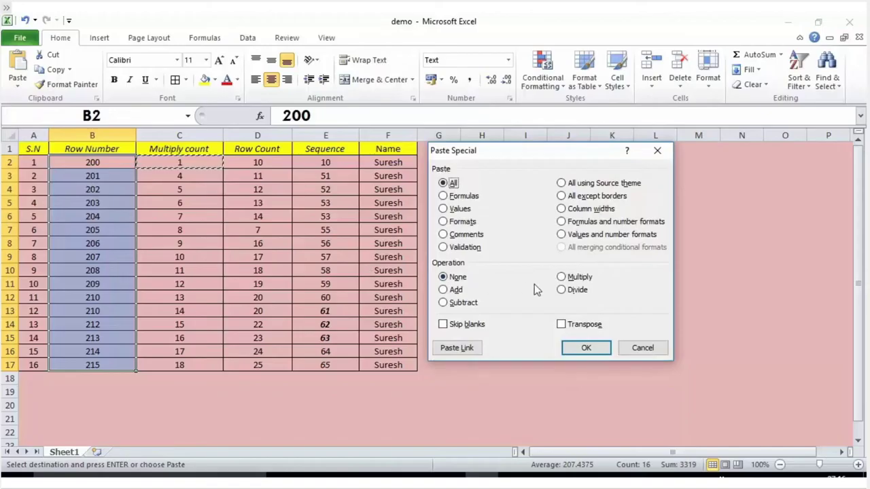
{"action": "left_click", "coordinate": [571, 278]}
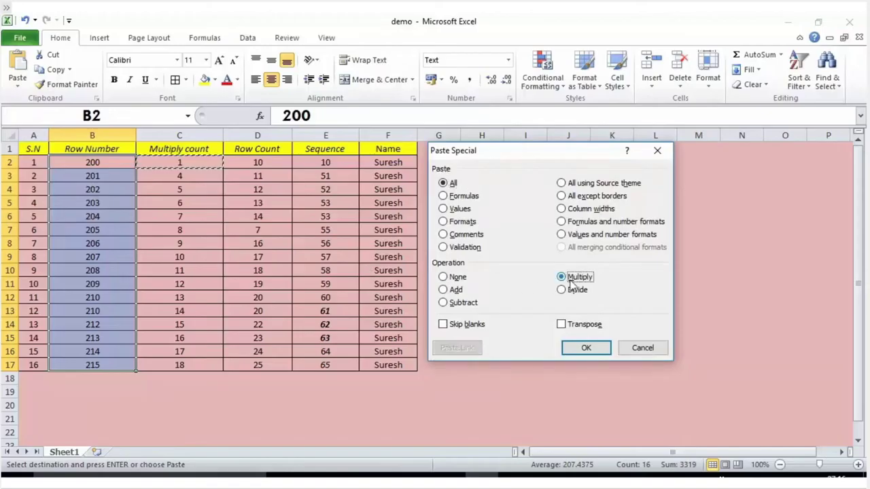
{"action": "left_click", "coordinate": [576, 349]}
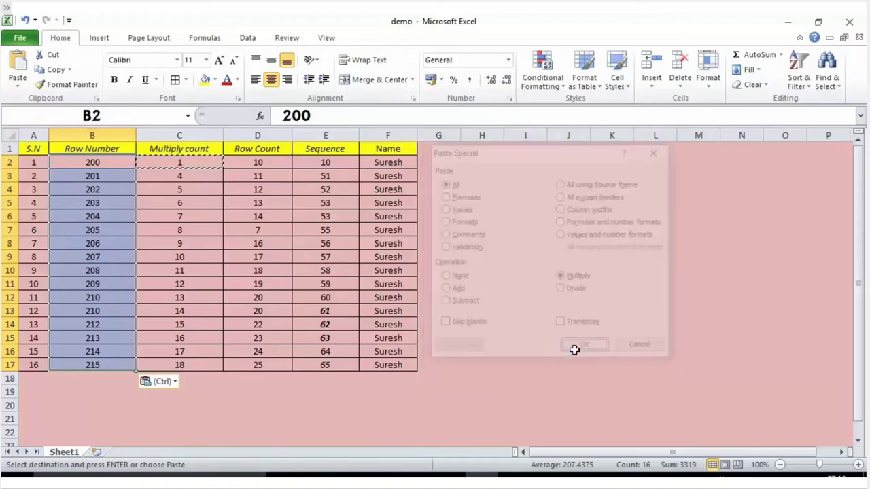
{"action": "left_click", "coordinate": [192, 164]}
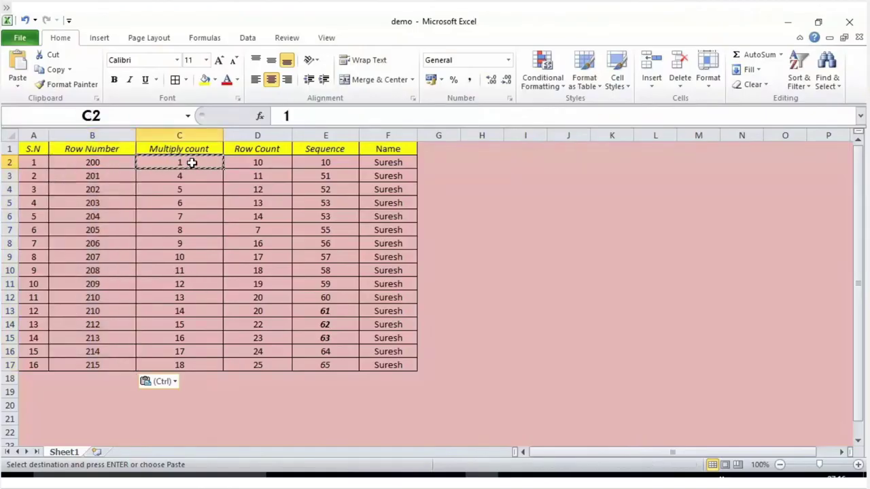
{"action": "key", "text": "Delete"}
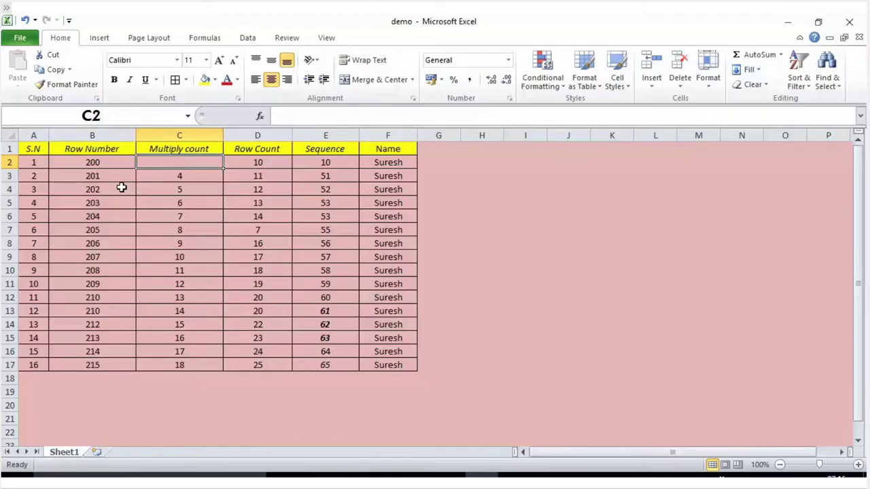
Review the number format of the multiplied Row Number values in B2:B17 in Format Cells.
{"action": "left_click_drag", "start_coordinate": [91, 162], "coordinate": [114, 362]}
{"action": "right_click", "coordinate": [103, 296]}
{"action": "left_click", "coordinate": [142, 243]}
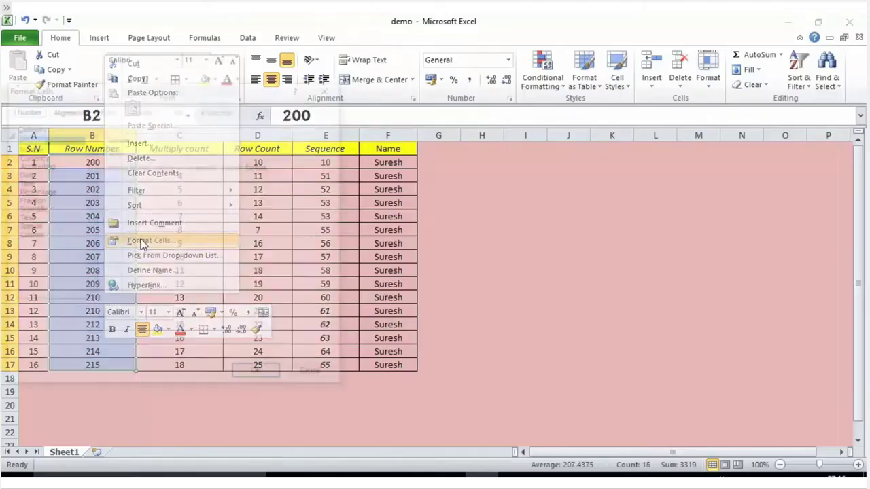
{"action": "left_click", "coordinate": [256, 376]}
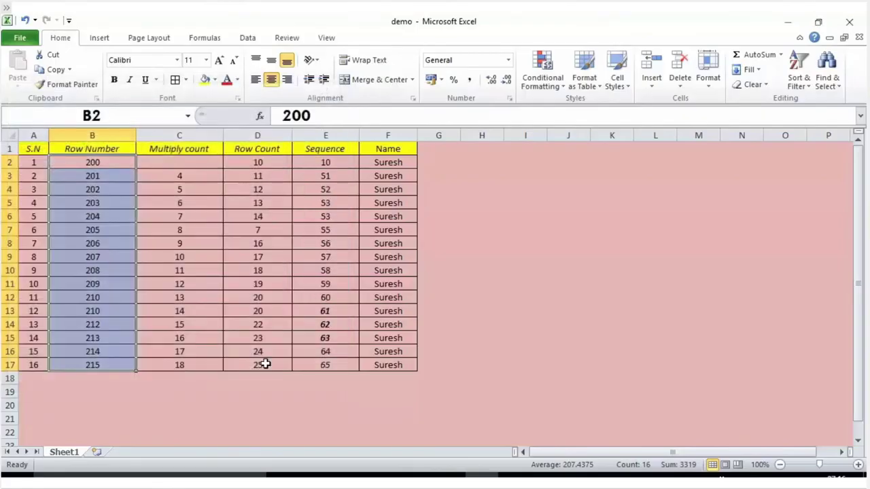
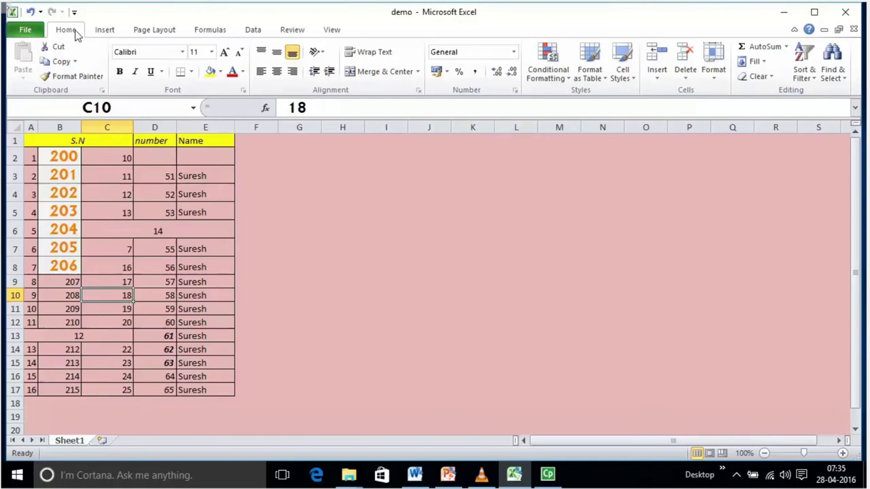
Review which formatting settings the Good cell style includes, and accept them as they are.
{"action": "left_click", "coordinate": [629, 80]}
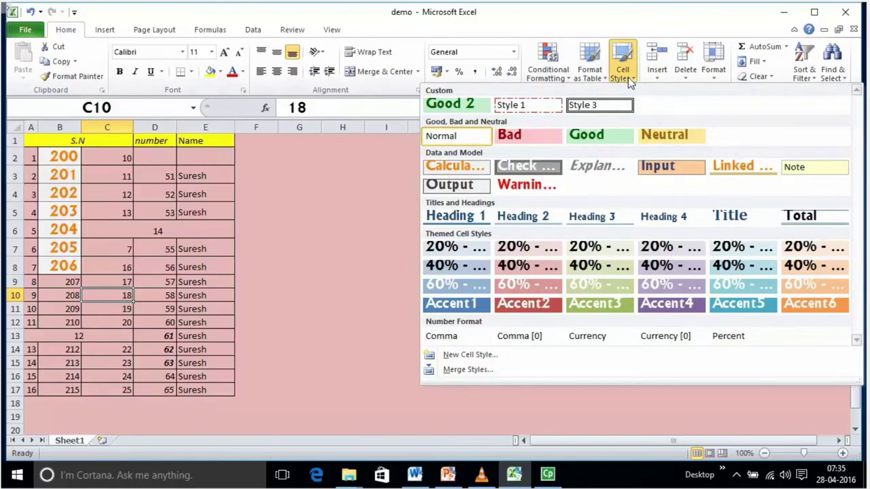
{"action": "right_click", "coordinate": [612, 136]}
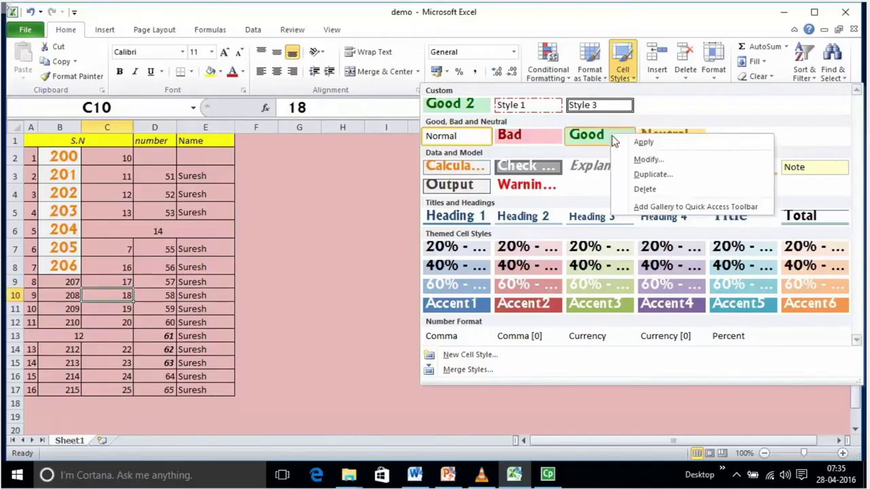
{"action": "left_click", "coordinate": [632, 161]}
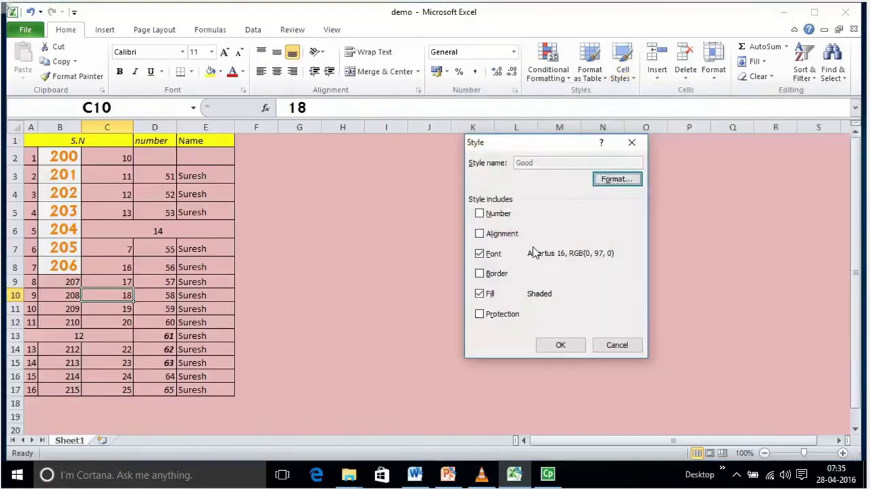
{"action": "left_click", "coordinate": [562, 346]}
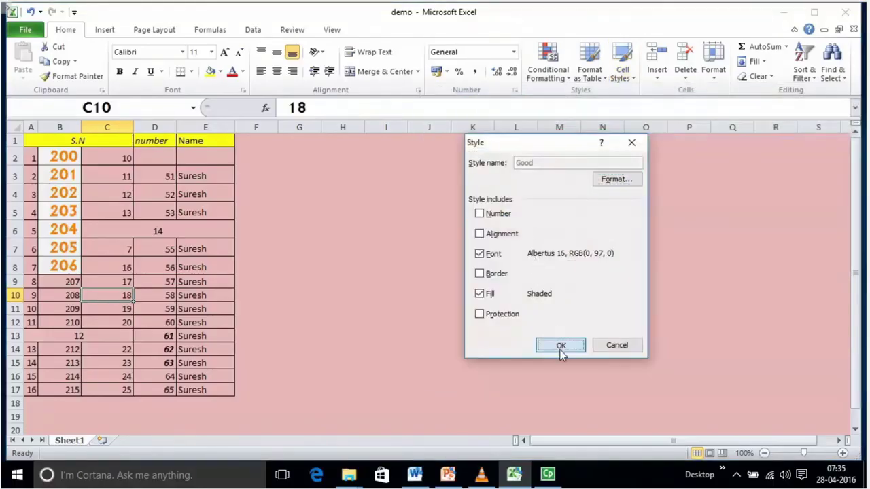
{"action": "left_click", "coordinate": [472, 265]}
With cell C5 selected, duplicate the 60% - Accent2 cell style and name the copy good.
{"action": "left_click_drag", "start_coordinate": [56, 191], "coordinate": [74, 227]}
{"action": "left_click", "coordinate": [128, 213]}
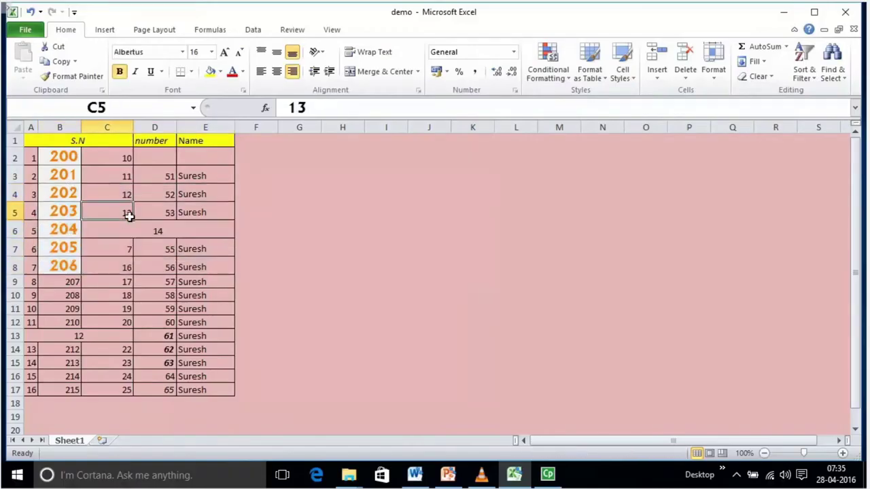
{"action": "left_click", "coordinate": [622, 83]}
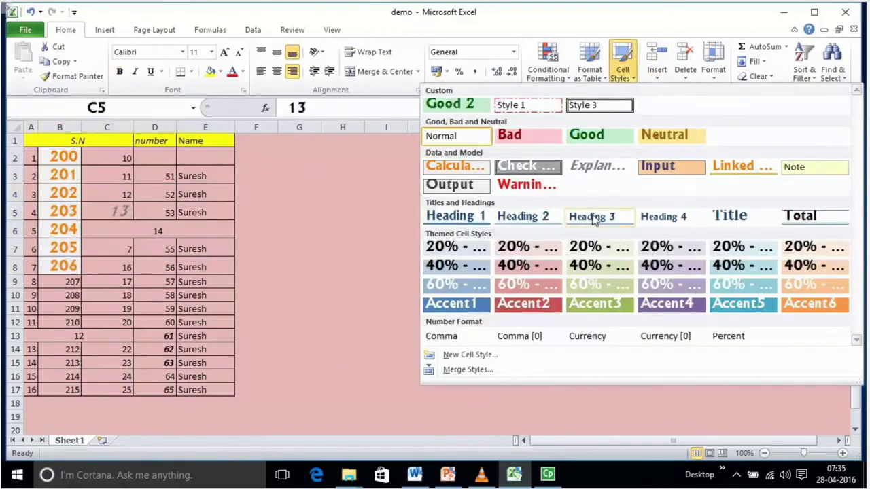
{"action": "right_click", "coordinate": [527, 288]}
{"action": "left_click", "coordinate": [554, 328]}
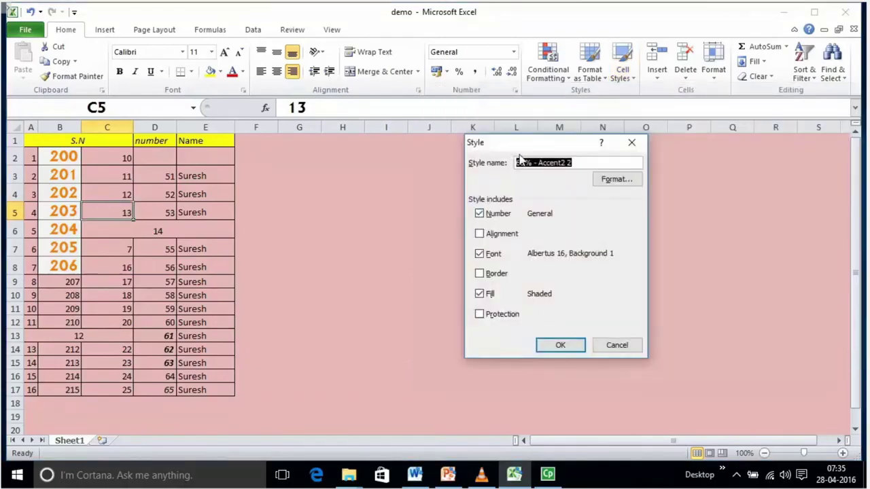
{"action": "type", "text": "good"}
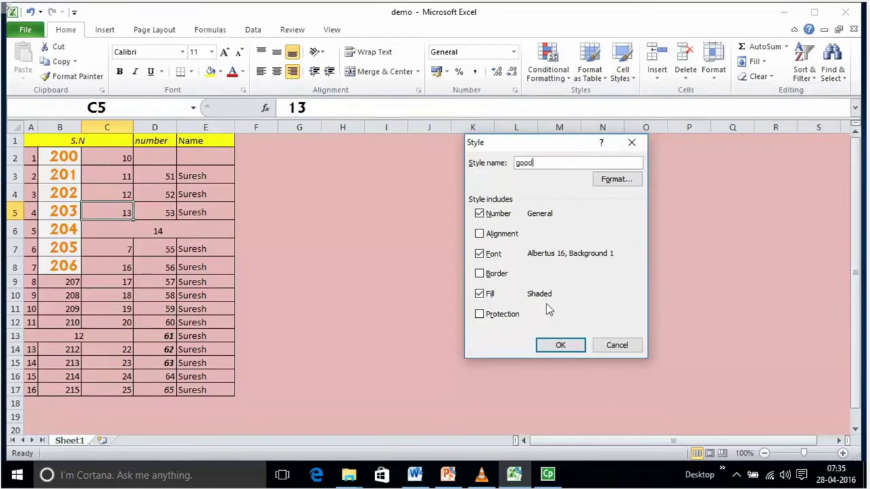
Review the number, alignment, font and border formatting of the new style, and set its background fill to orange.
{"action": "left_click", "coordinate": [607, 188]}
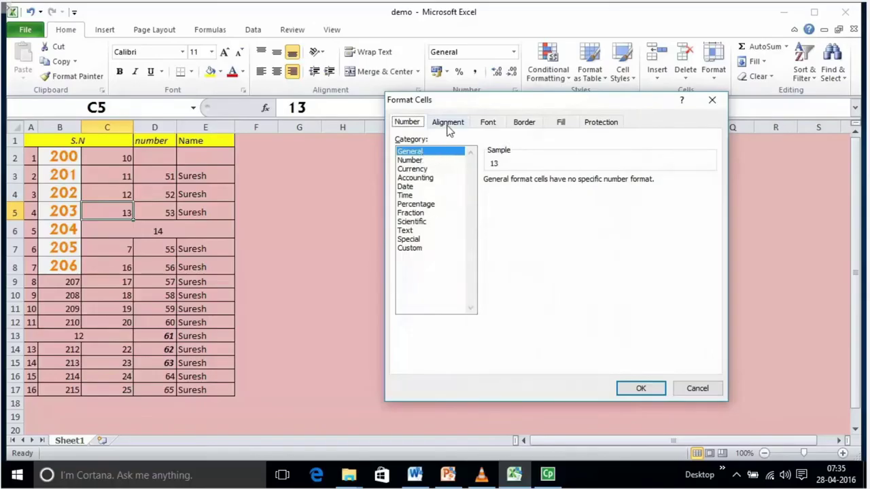
{"action": "left_click", "coordinate": [448, 125]}
{"action": "left_click", "coordinate": [496, 123]}
{"action": "left_click", "coordinate": [522, 124]}
{"action": "left_click", "coordinate": [562, 124]}
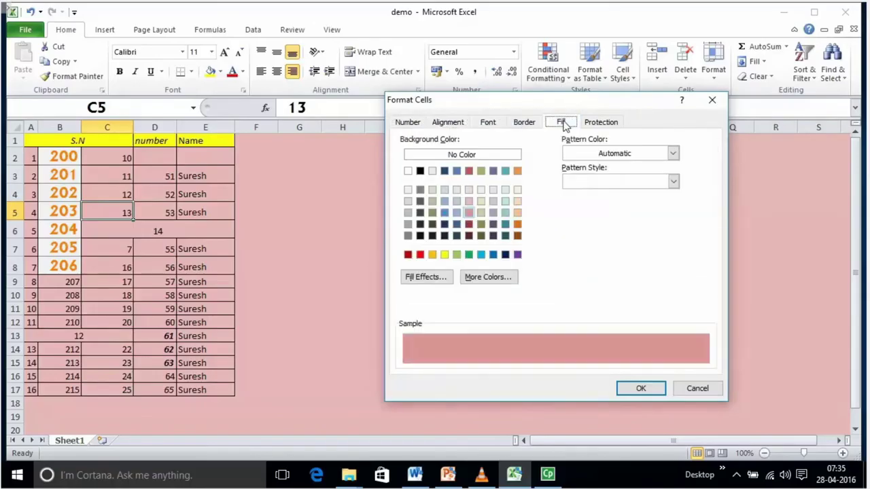
{"action": "left_click", "coordinate": [433, 255]}
{"action": "left_click", "coordinate": [634, 392]}
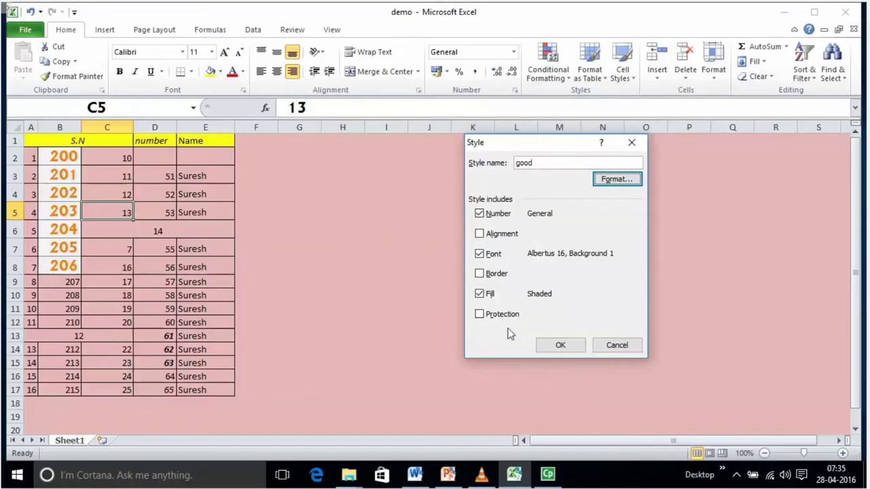
Include alignment and border in the new style, exclude font, and save the style under the name good1.
{"action": "left_click", "coordinate": [490, 234]}
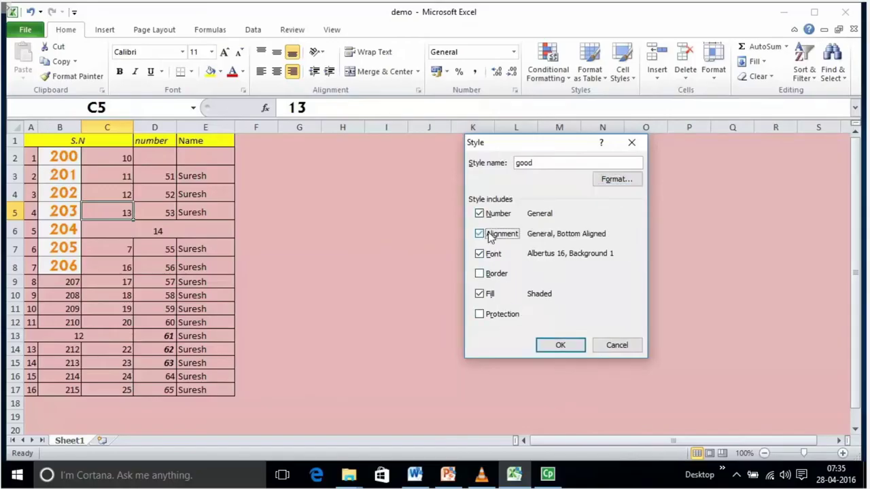
{"action": "left_click", "coordinate": [489, 275]}
{"action": "left_click", "coordinate": [488, 258]}
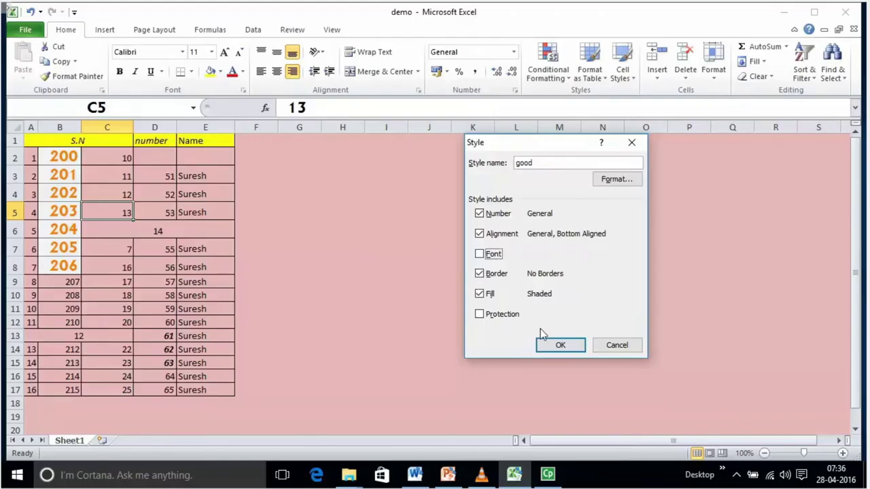
{"action": "left_click", "coordinate": [548, 349]}
{"action": "left_click", "coordinate": [553, 163]}
{"action": "type", "text": "1"}
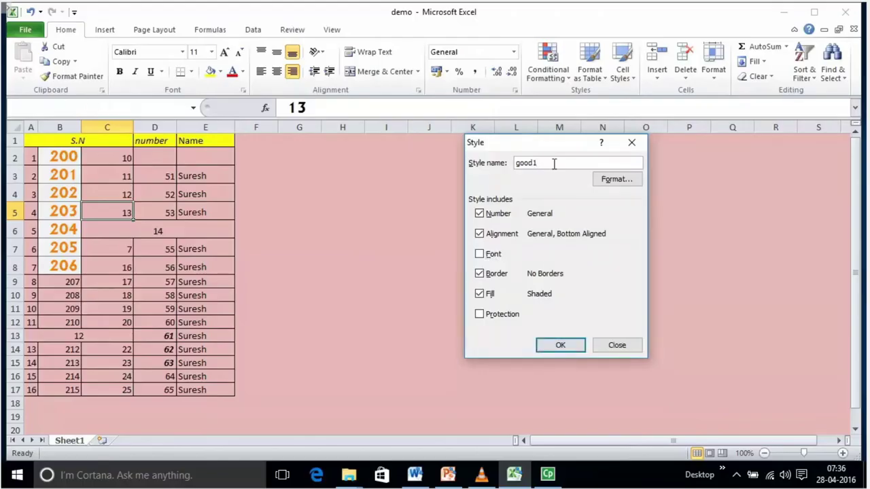
{"action": "left_click", "coordinate": [547, 348]}
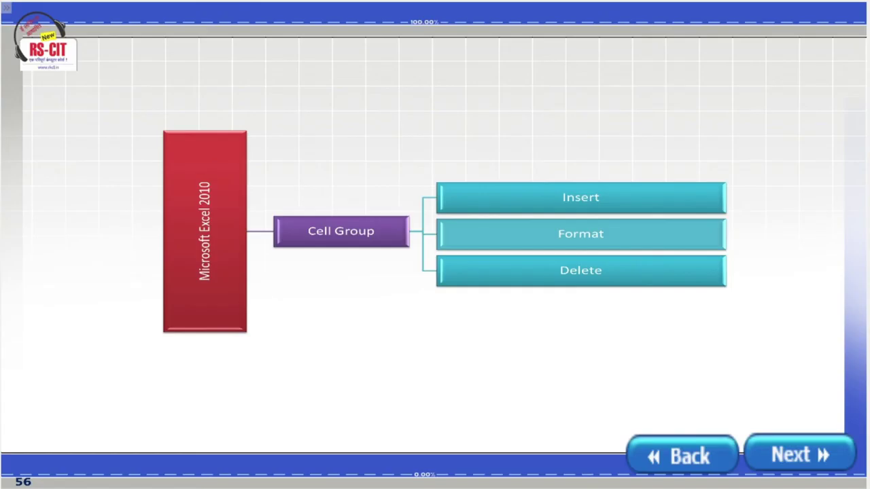
{"action": "left_click", "coordinate": [799, 454]}
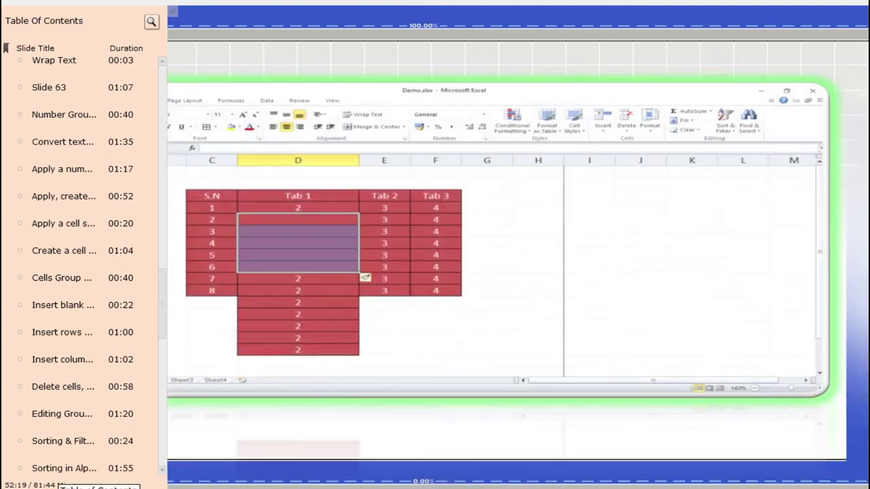
{"action": "left_click", "coordinate": [60, 485]}
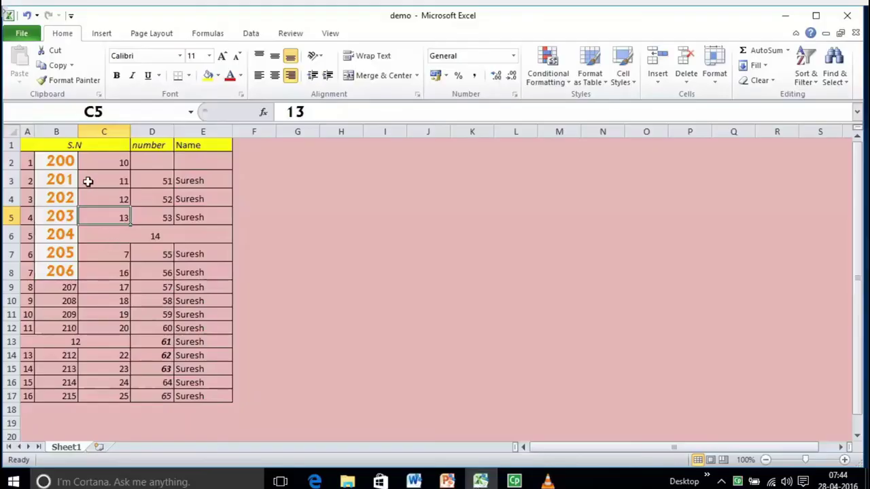
Delete rows 2 and 3 from the sheet.
{"action": "left_click", "coordinate": [5, 163]}
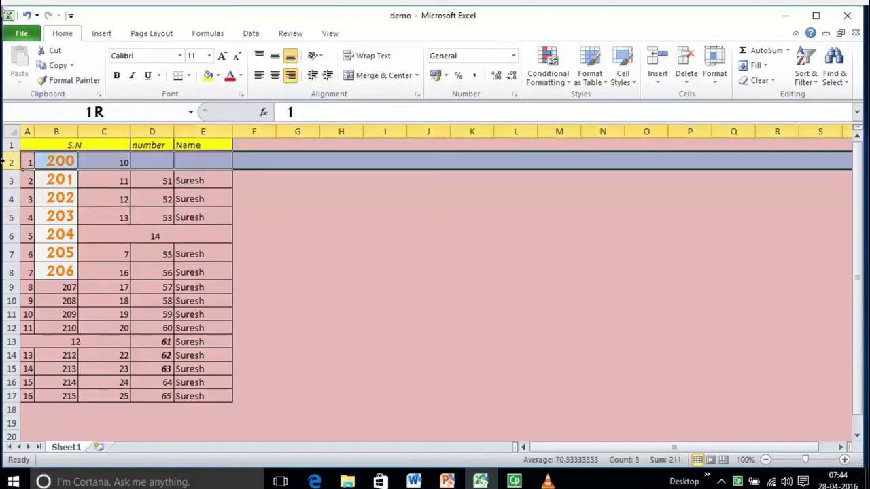
{"action": "left_click_drag", "start_coordinate": [6, 162], "coordinate": [5, 181]}
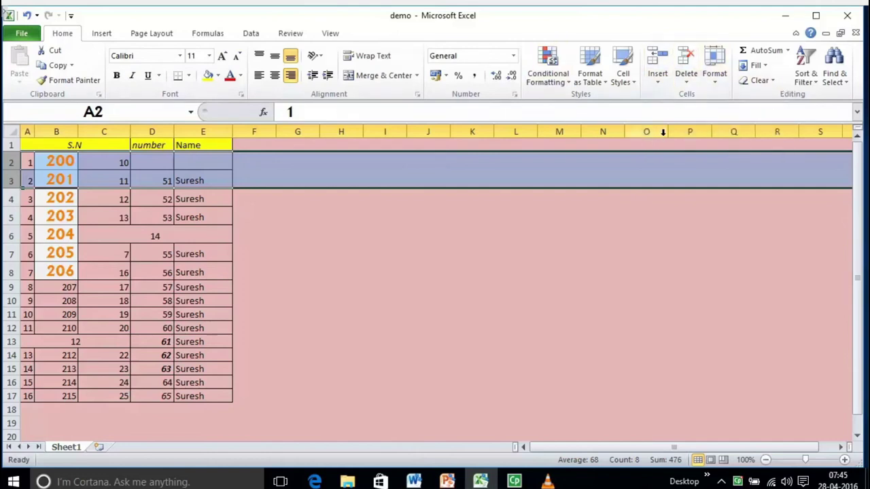
{"action": "left_click", "coordinate": [684, 80]}
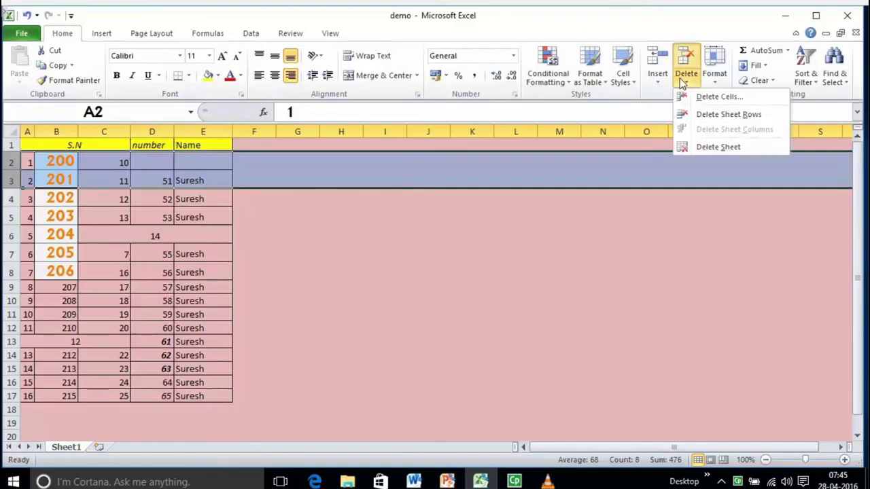
{"action": "left_click", "coordinate": [710, 97]}
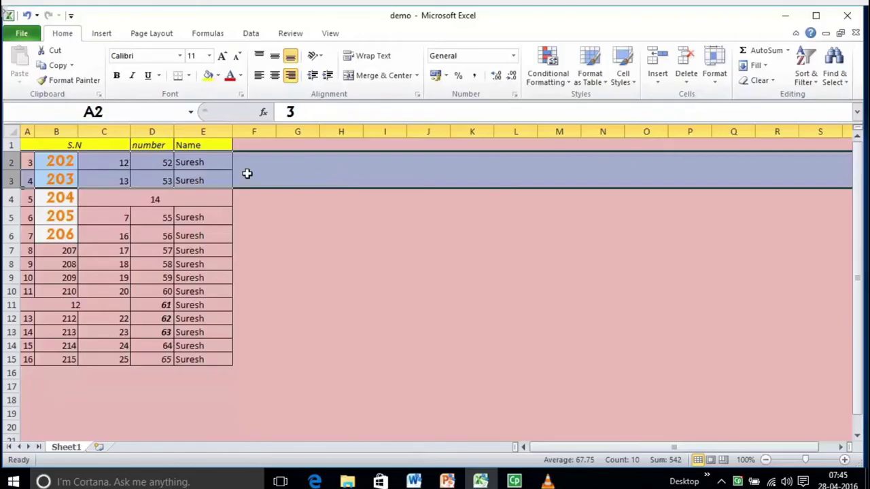
Delete the whole of column B from the sheet.
{"action": "left_click", "coordinate": [63, 157]}
{"action": "left_click_drag", "start_coordinate": [63, 157], "coordinate": [64, 175]}
{"action": "left_click", "coordinate": [68, 131]}
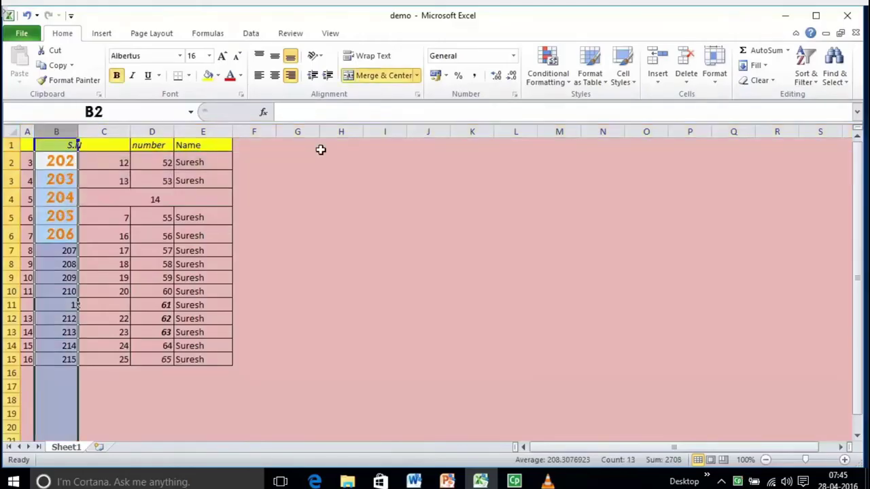
{"action": "left_click", "coordinate": [684, 81]}
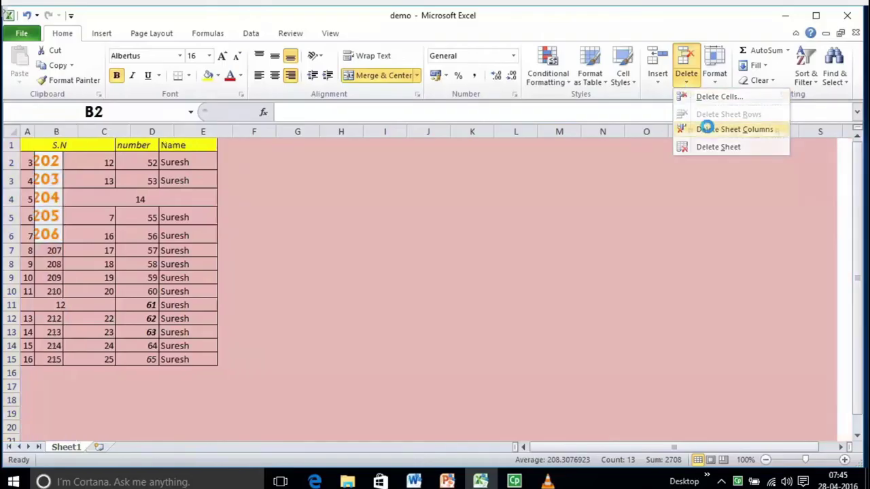
{"action": "left_click", "coordinate": [700, 129]}
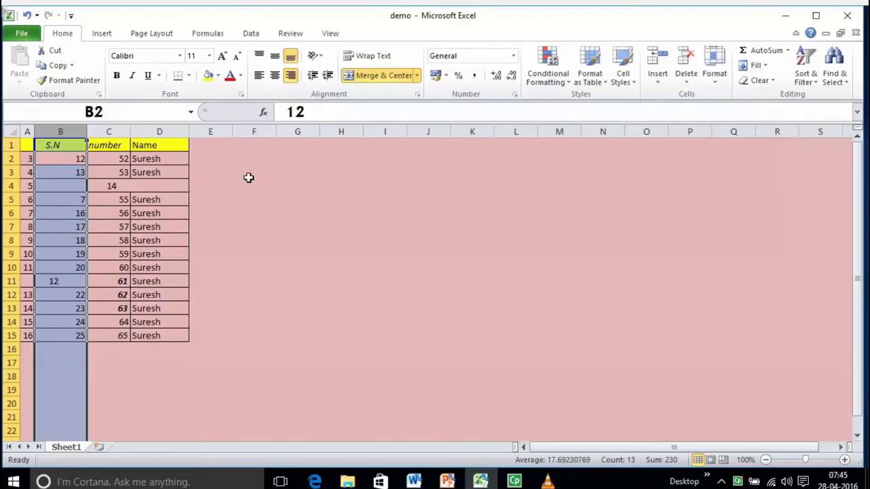
Delete the cell range B2:D5, shifting the remaining cells left.
{"action": "left_click", "coordinate": [75, 162]}
{"action": "left_click_drag", "start_coordinate": [76, 163], "coordinate": [82, 197]}
{"action": "left_click", "coordinate": [687, 79]}
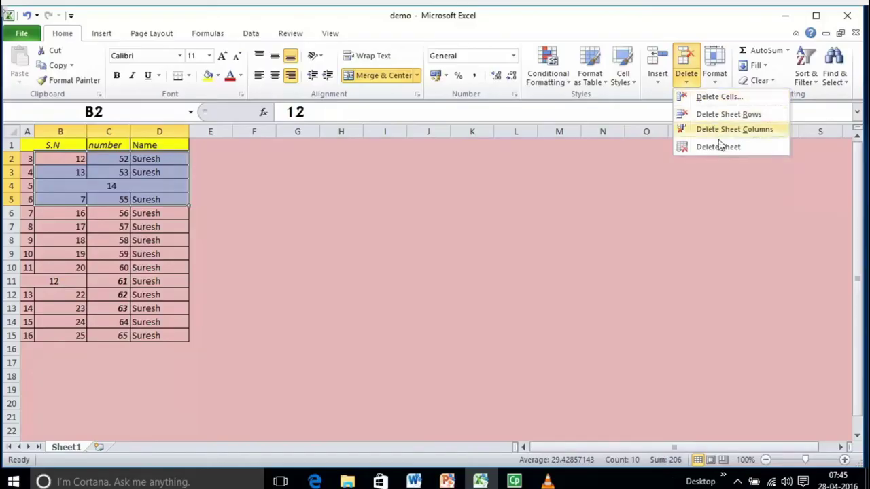
{"action": "left_click", "coordinate": [727, 97]}
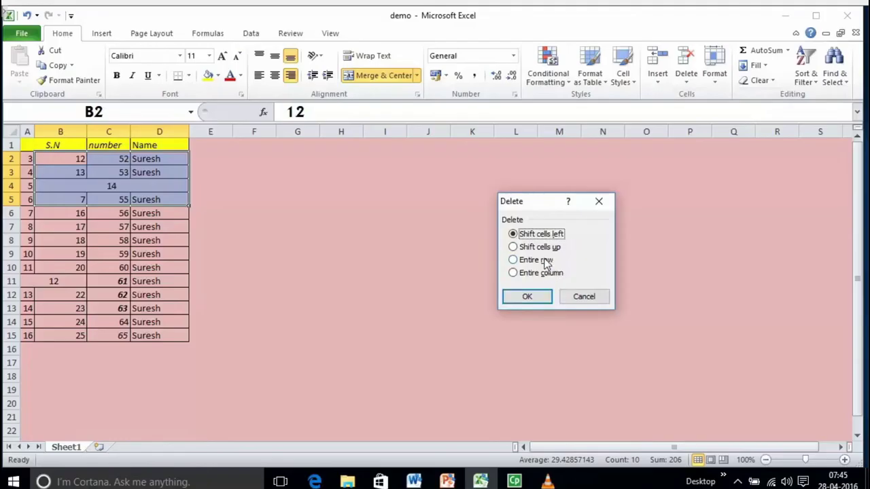
{"action": "left_click", "coordinate": [530, 298]}
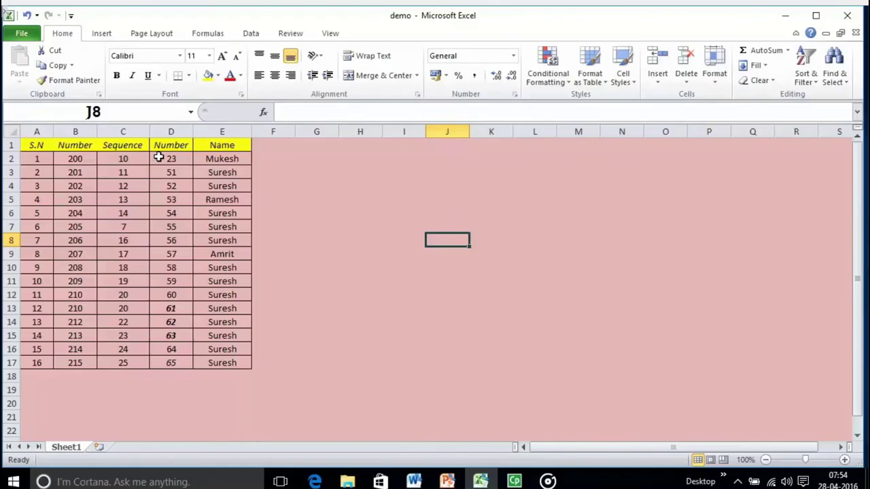
Sort the Number values in D2:D17 from smallest to largest, continuing with the current selection only.
{"action": "left_click_drag", "start_coordinate": [167, 155], "coordinate": [175, 362]}
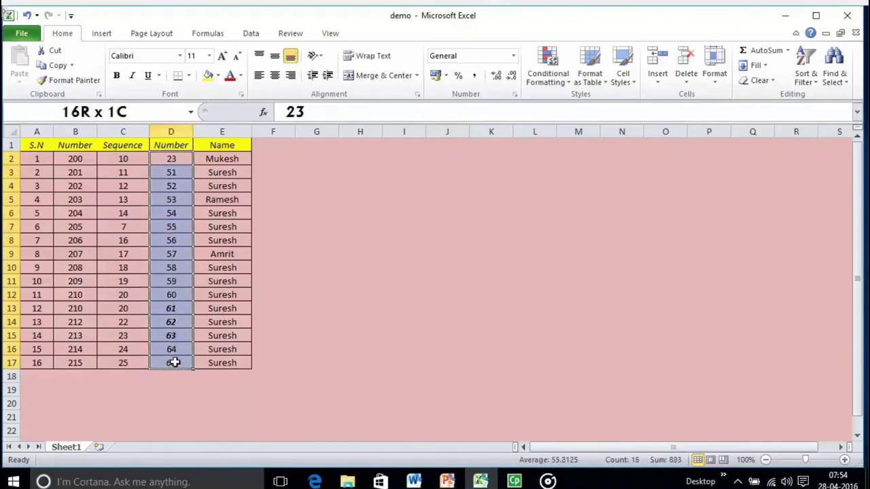
{"action": "left_click", "coordinate": [815, 79]}
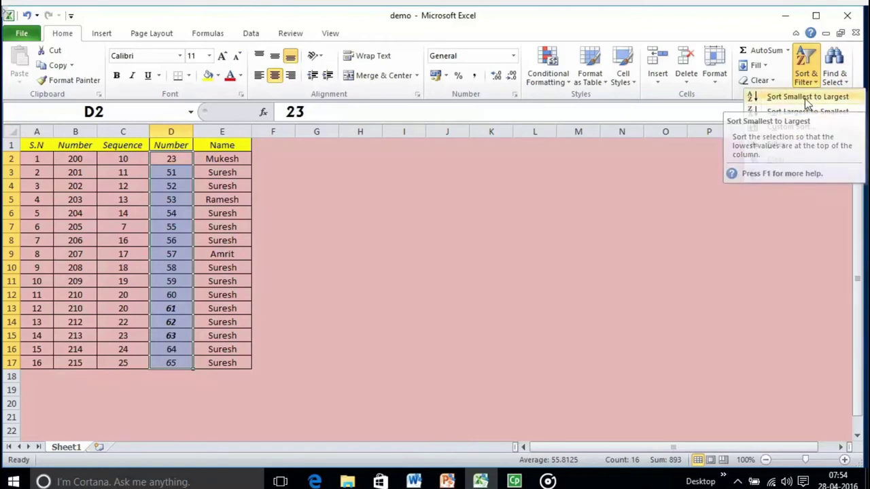
{"action": "left_click", "coordinate": [806, 97]}
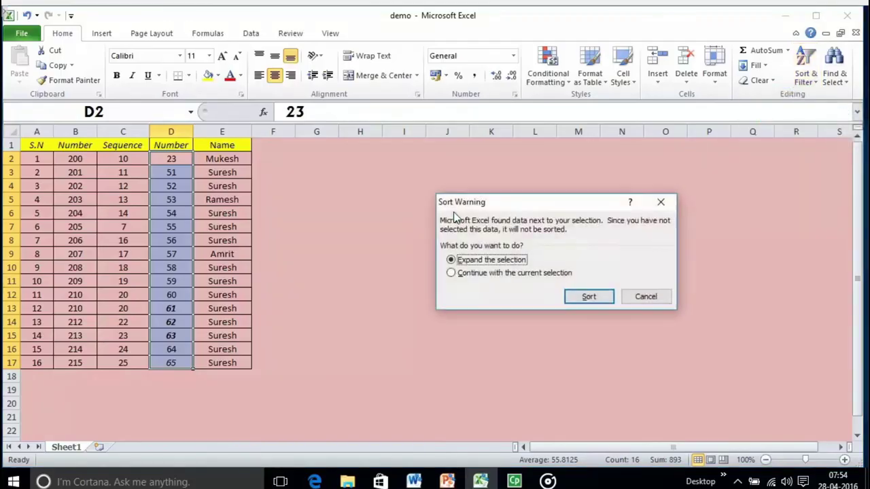
{"action": "left_click", "coordinate": [522, 273]}
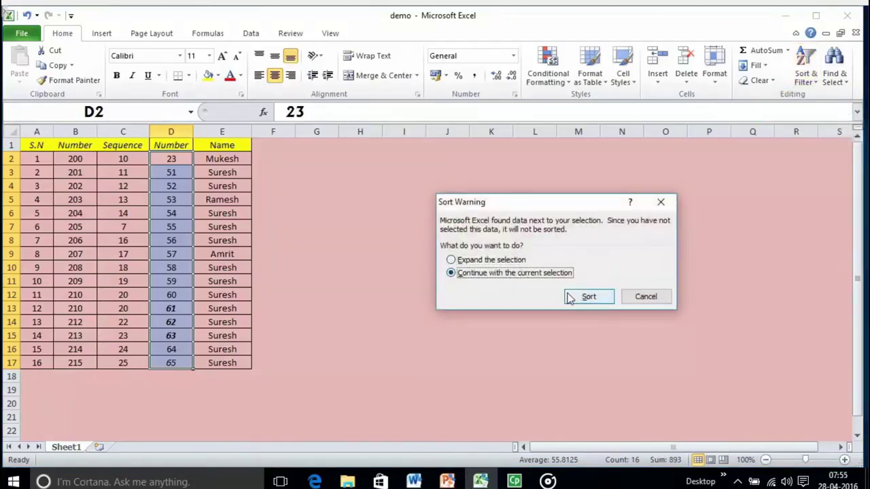
{"action": "left_click", "coordinate": [584, 296]}
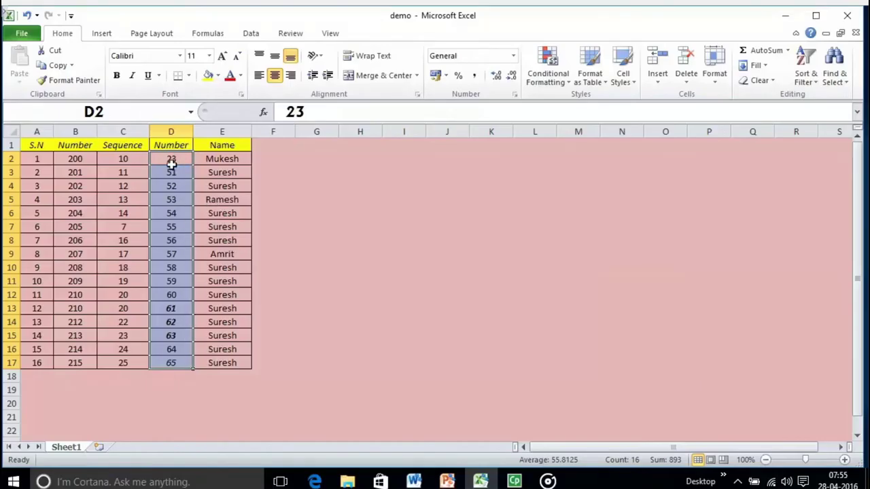
Sort the Number values in D2:D17 from smallest to largest, expanding the selection to the adjacent columns.
{"action": "left_click", "coordinate": [227, 224]}
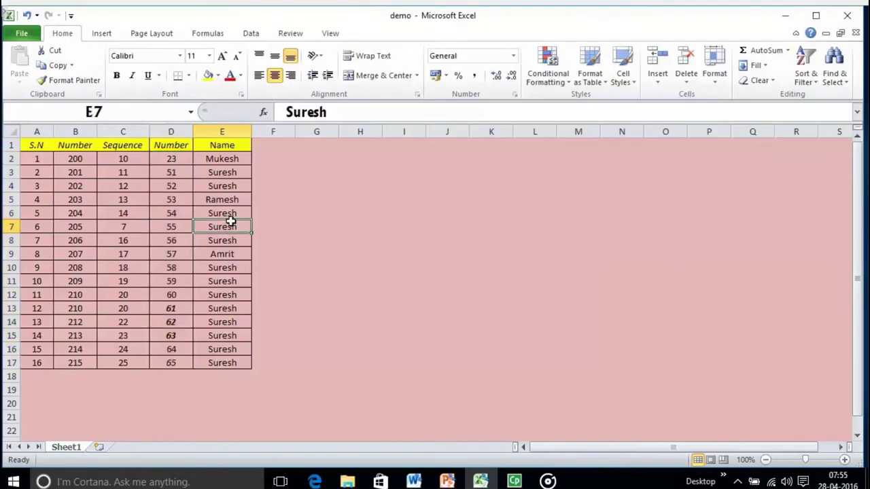
{"action": "left_click_drag", "start_coordinate": [171, 159], "coordinate": [174, 362]}
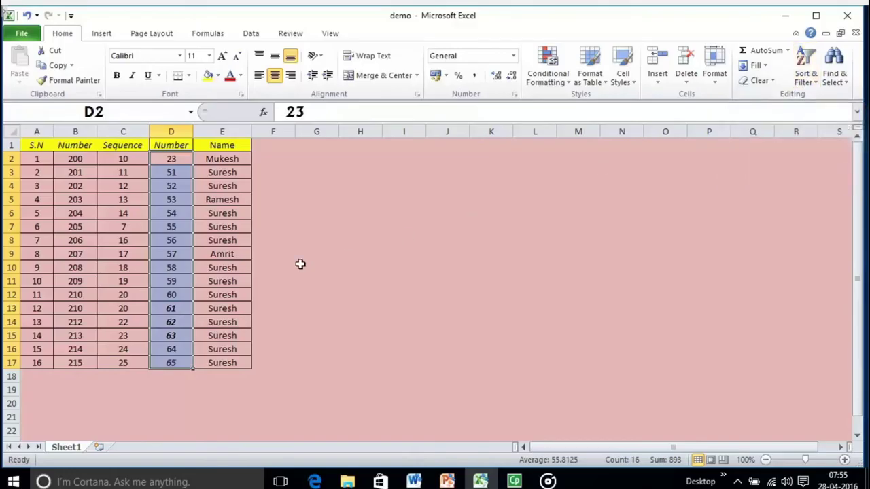
{"action": "left_click", "coordinate": [818, 81]}
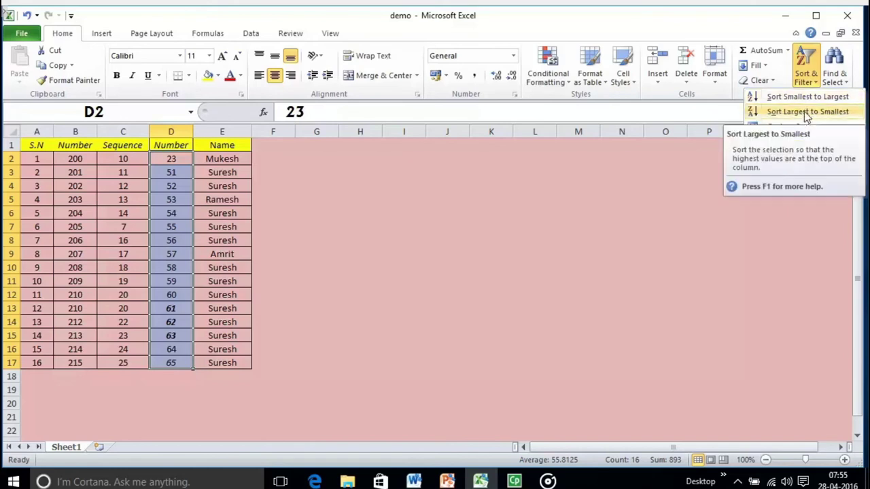
{"action": "left_click", "coordinate": [804, 99]}
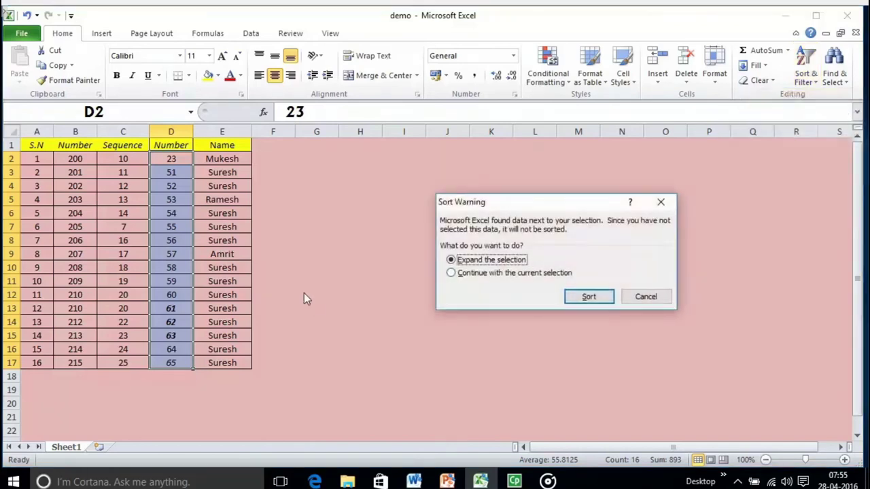
{"action": "left_click", "coordinate": [581, 296]}
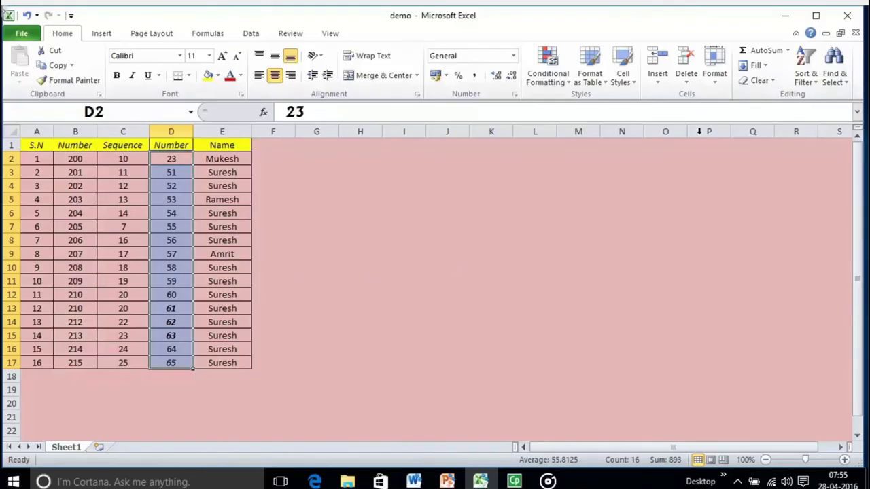
{"action": "left_click", "coordinate": [387, 229]}
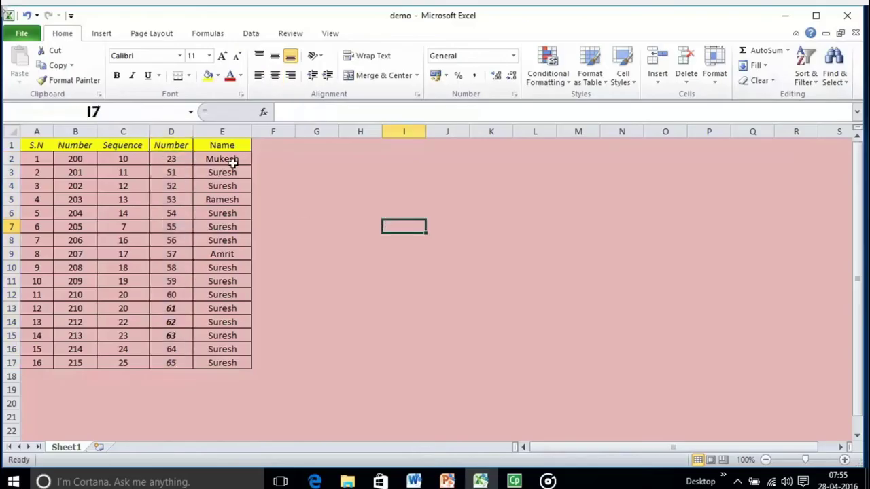
Start a custom sort of the whole table from cell D2, with Number as the sort column.
{"action": "left_click", "coordinate": [341, 172]}
{"action": "left_click", "coordinate": [170, 161]}
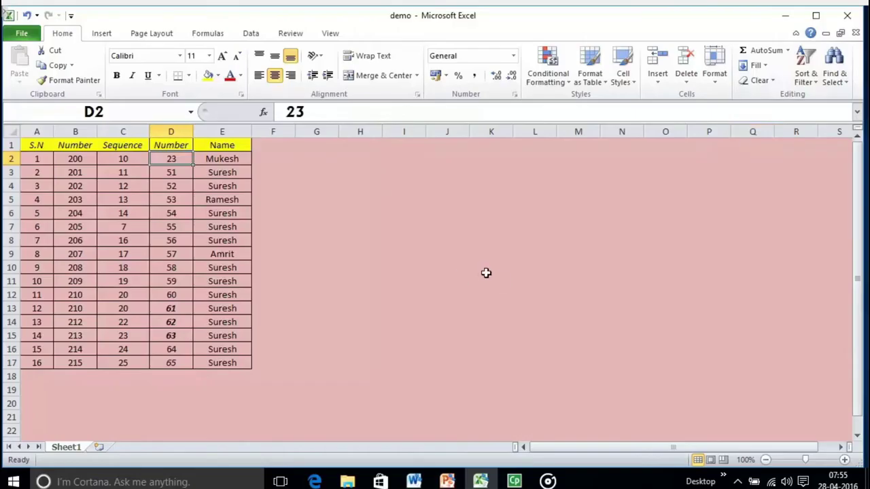
{"action": "left_click", "coordinate": [250, 34]}
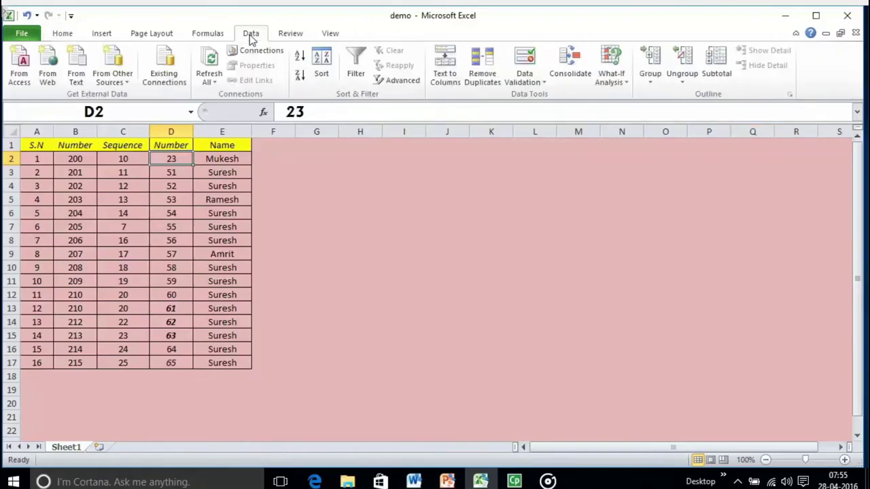
{"action": "left_click", "coordinate": [319, 73]}
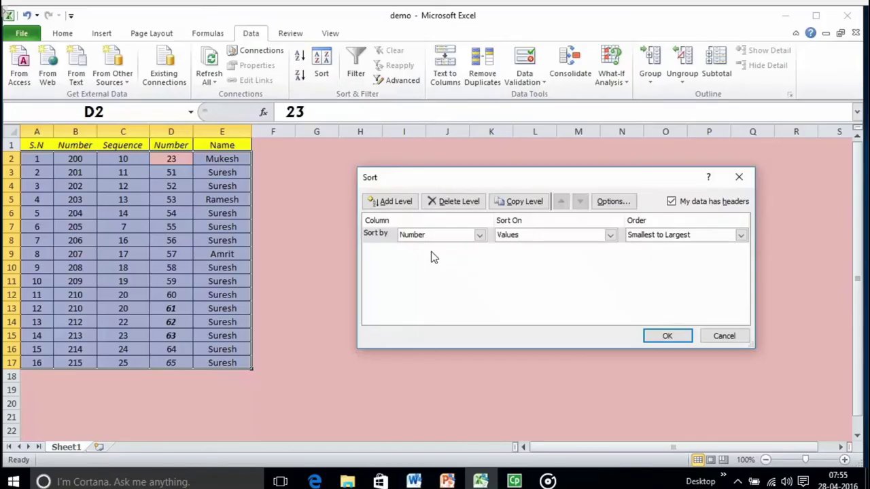
{"action": "left_click", "coordinate": [481, 235]}
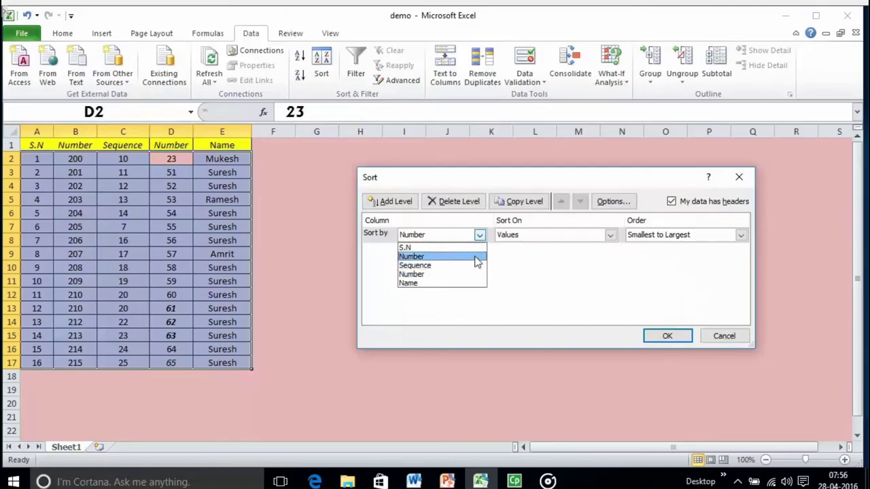
{"action": "left_click", "coordinate": [477, 263]}
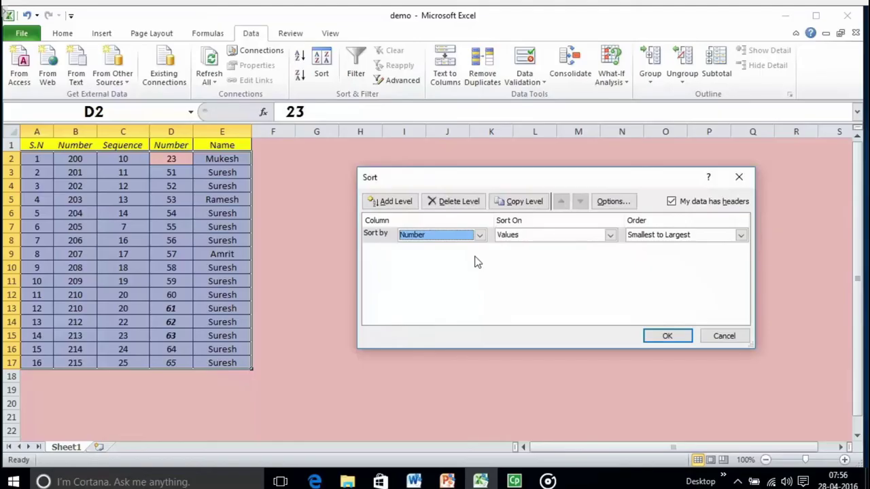
Sort on Values in Smallest to Largest order and apply the custom sort to the table.
{"action": "left_click", "coordinate": [518, 240]}
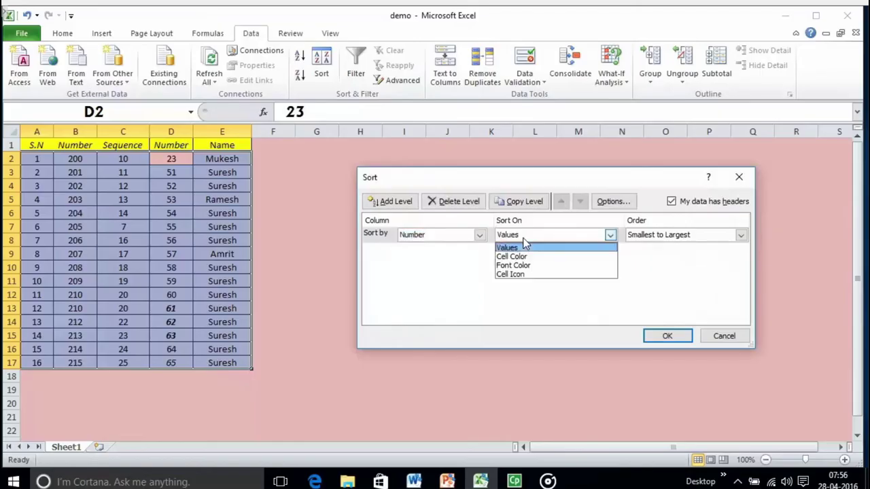
{"action": "left_click", "coordinate": [524, 245]}
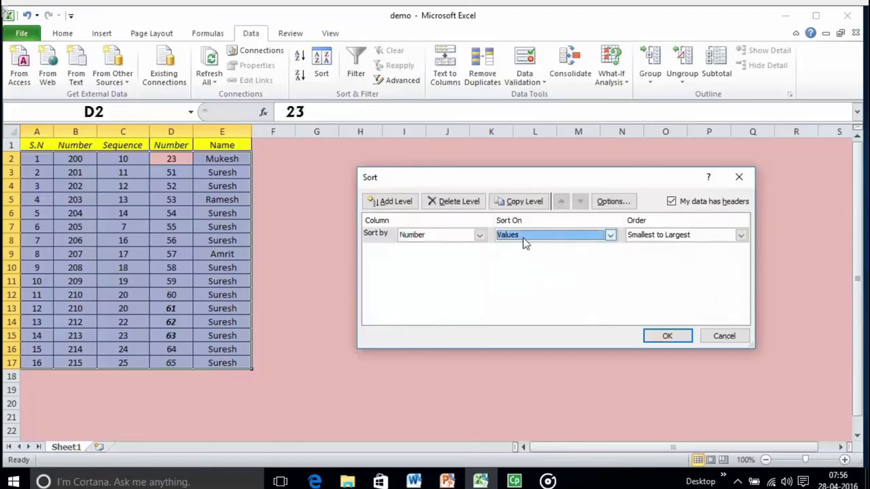
{"action": "left_click", "coordinate": [610, 235]}
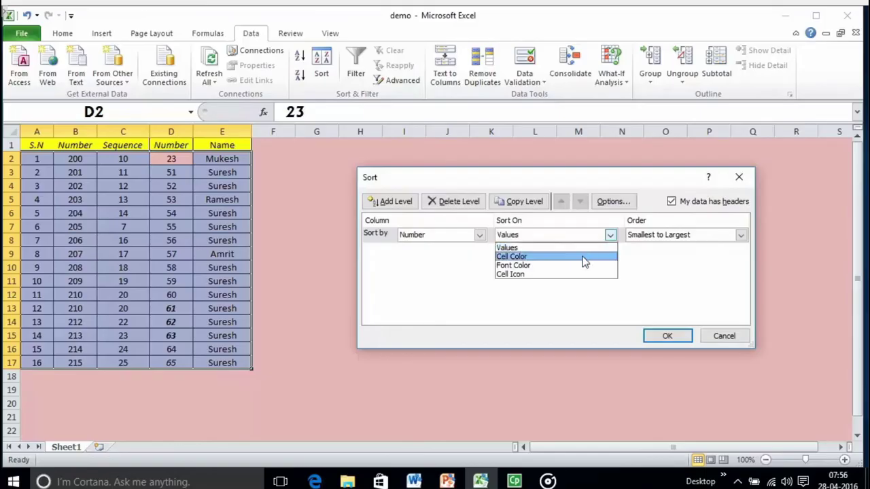
{"action": "left_click", "coordinate": [586, 248]}
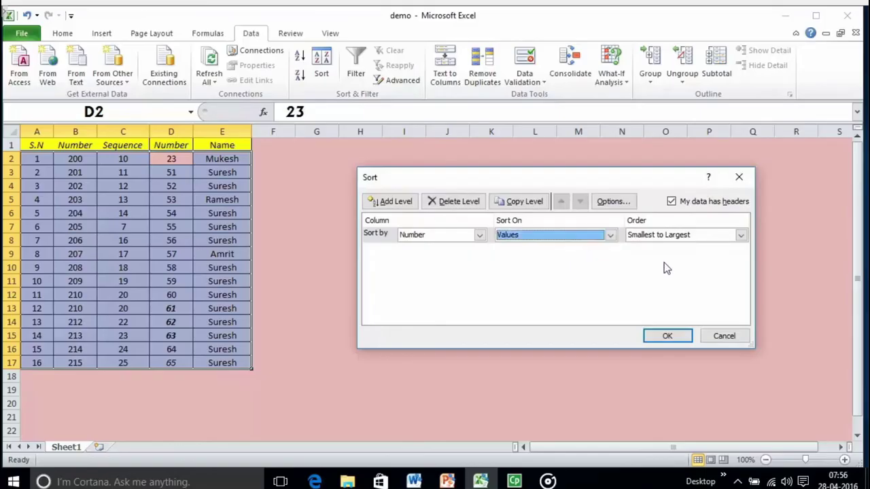
{"action": "left_click", "coordinate": [740, 235]}
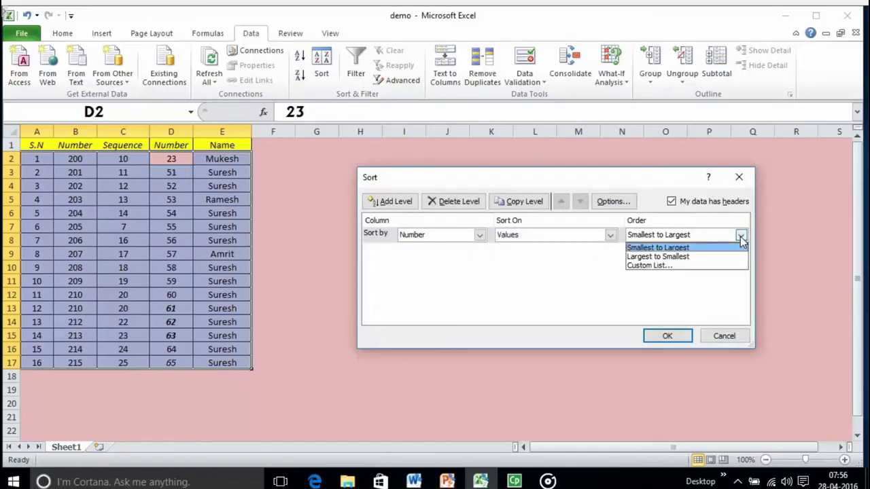
{"action": "left_click", "coordinate": [726, 301]}
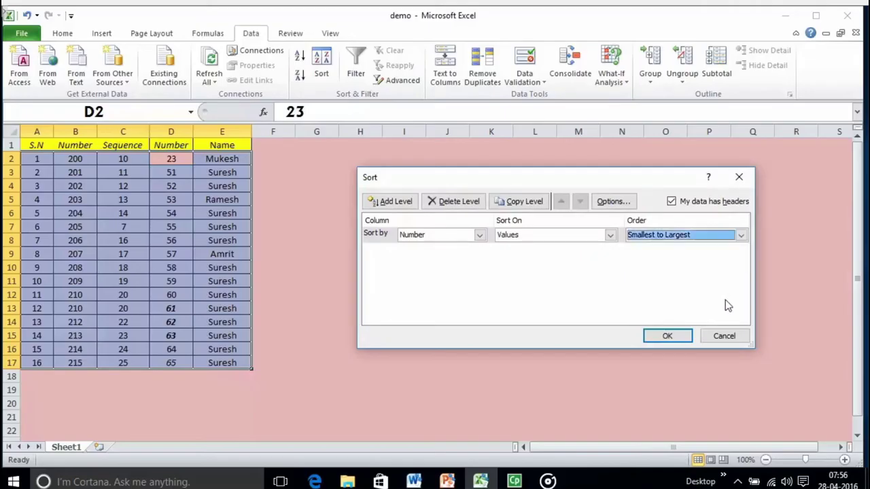
{"action": "left_click", "coordinate": [745, 235]}
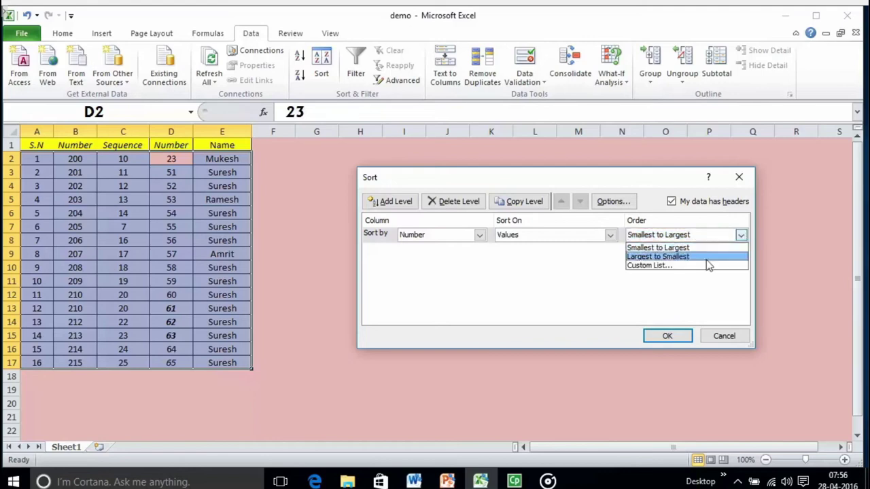
{"action": "left_click", "coordinate": [723, 297]}
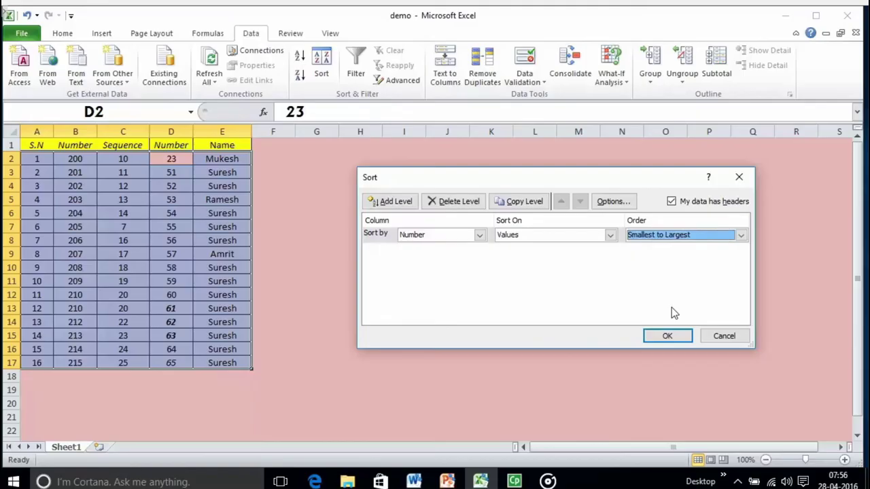
{"action": "left_click", "coordinate": [666, 335]}
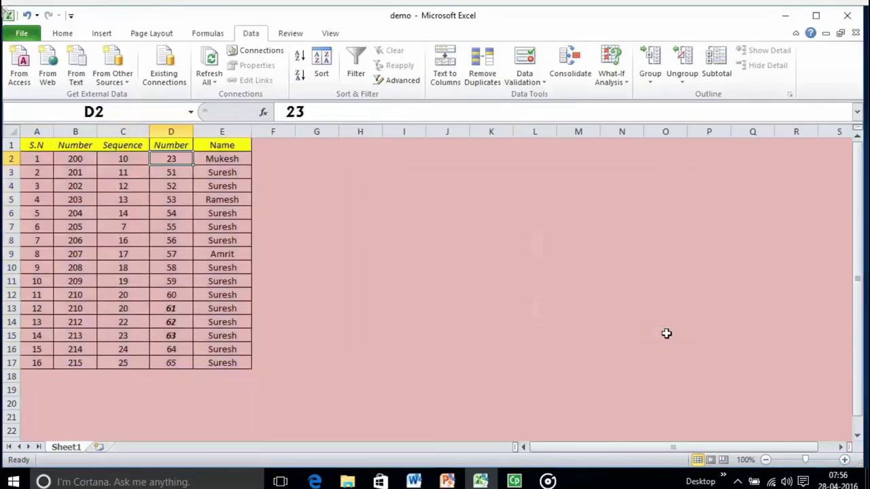
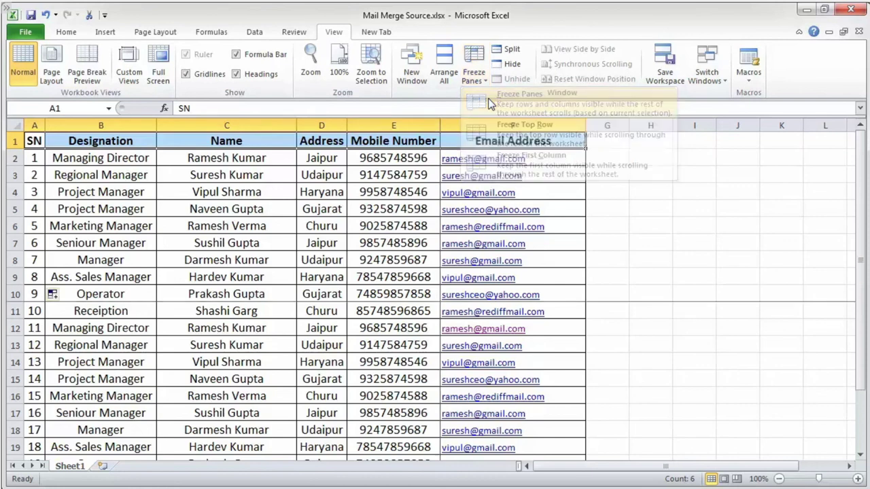
Replace the existing frozen panes in the Mail Merge Source sheet with a frozen top row.
{"action": "scroll", "coordinate": [227, 275], "scroll_direction": "down", "scroll_amount": 3}
{"action": "scroll", "coordinate": [227, 271], "scroll_direction": "down", "scroll_amount": 3}
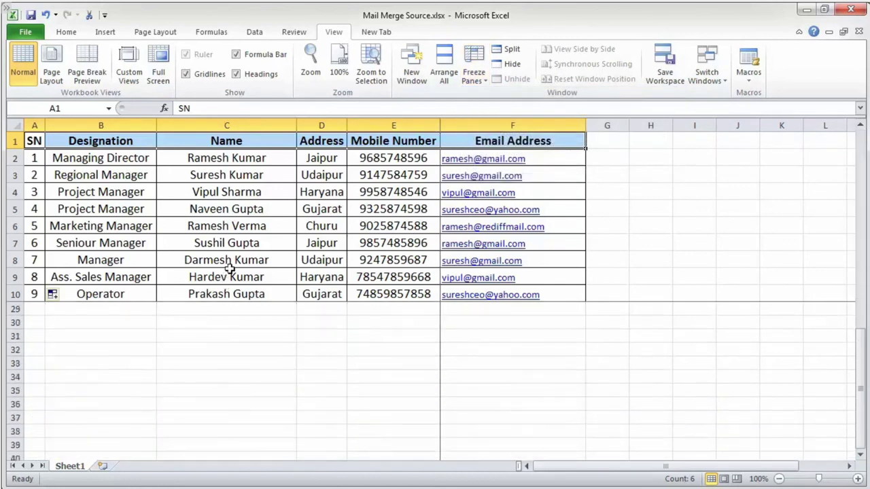
{"action": "scroll", "coordinate": [227, 271], "scroll_direction": "up", "scroll_amount": 6}
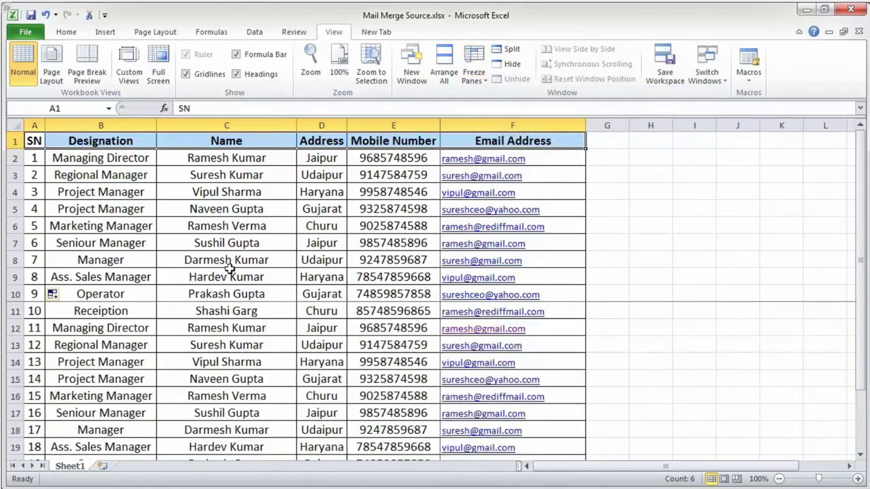
{"action": "left_click_drag", "start_coordinate": [33, 140], "coordinate": [33, 435]}
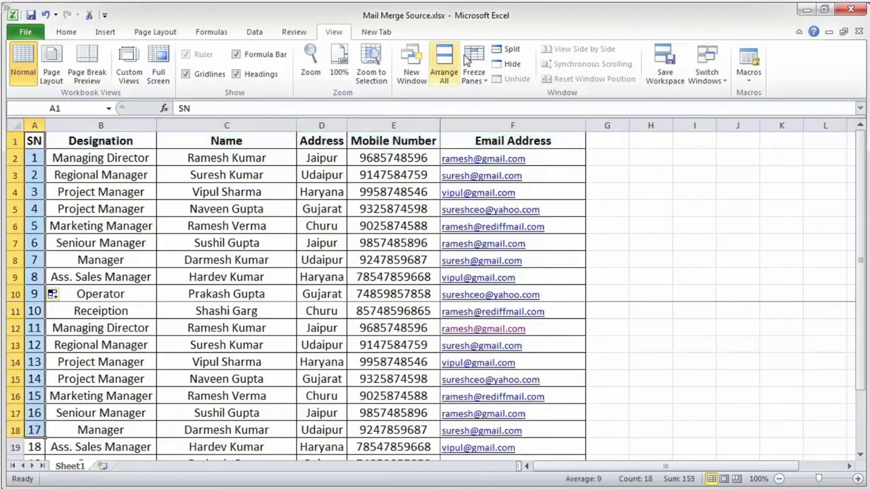
{"action": "left_click", "coordinate": [473, 68]}
{"action": "left_click", "coordinate": [489, 106]}
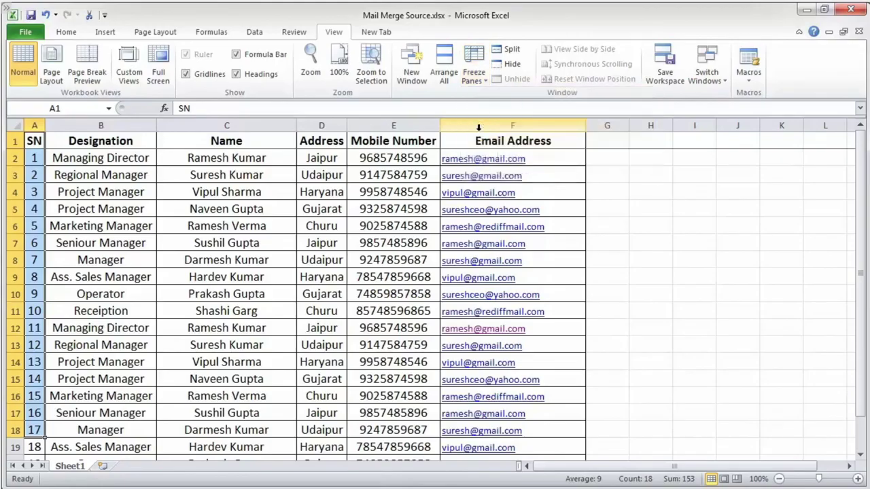
{"action": "scroll", "coordinate": [117, 272], "scroll_direction": "down", "scroll_amount": 3}
{"action": "scroll", "coordinate": [117, 272], "scroll_direction": "up", "scroll_amount": 3}
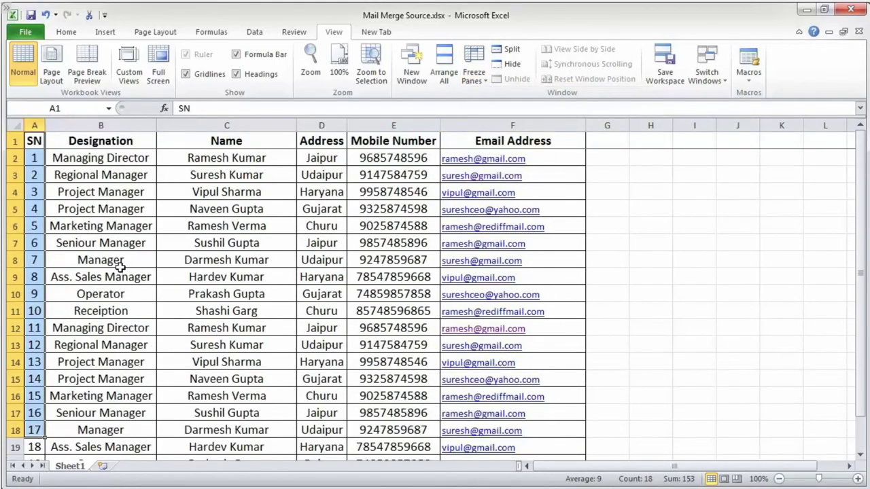
Unfreeze the panes and split the window at the Designation header cell B1.
{"action": "left_click", "coordinate": [138, 142]}
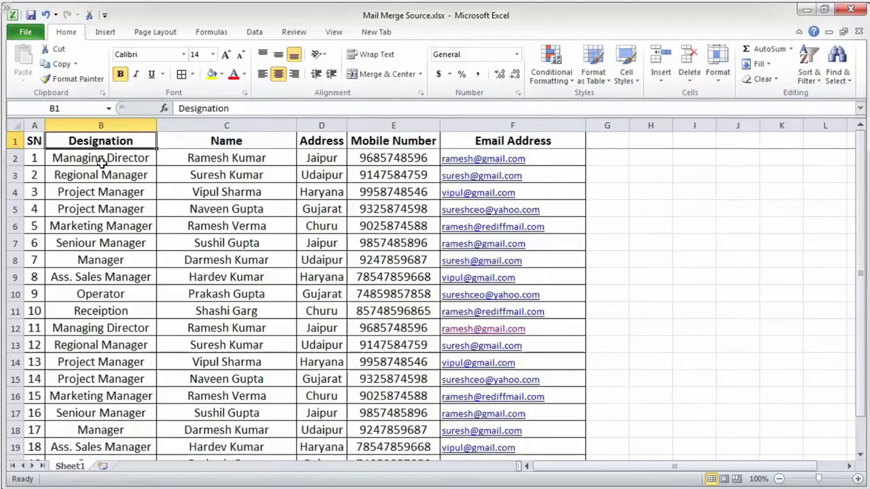
{"action": "left_click", "coordinate": [334, 31]}
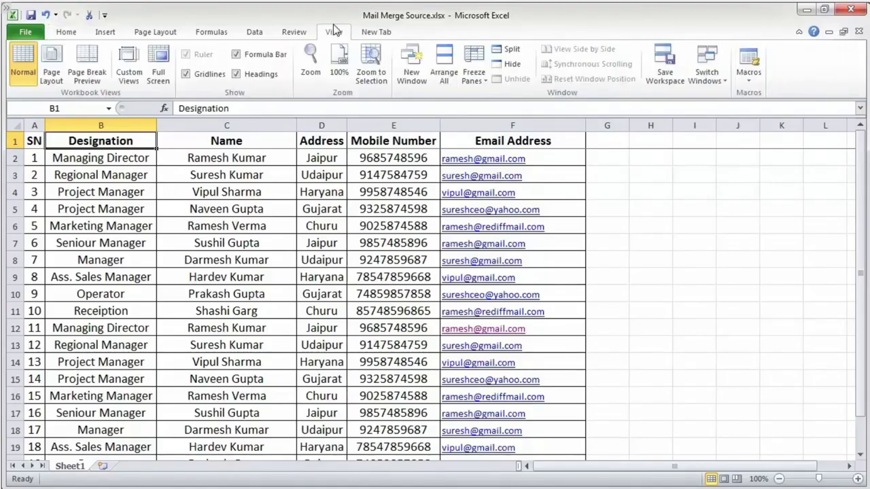
{"action": "left_click", "coordinate": [485, 83]}
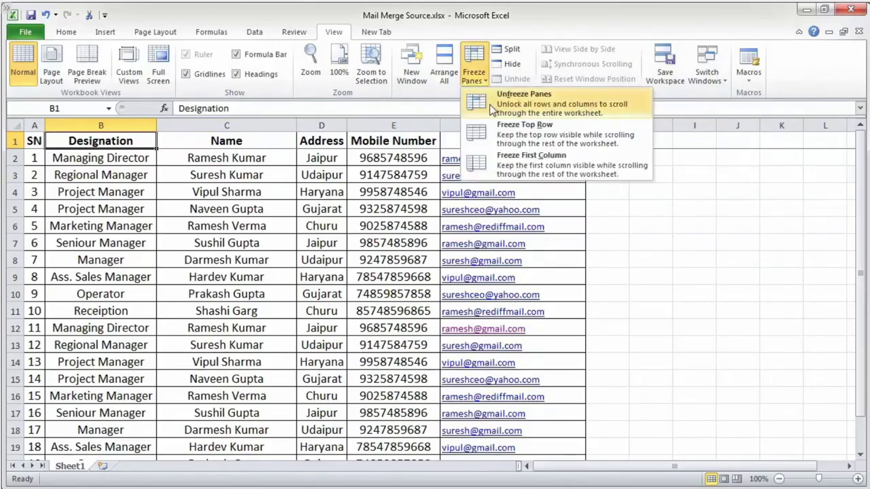
{"action": "left_click", "coordinate": [492, 110]}
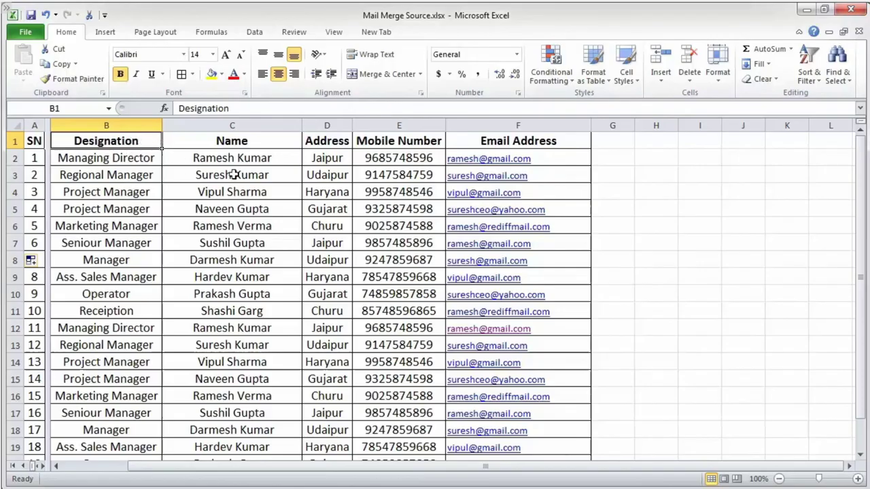
Freeze the panes at the split so that column A stays fixed.
{"action": "left_click", "coordinate": [334, 34]}
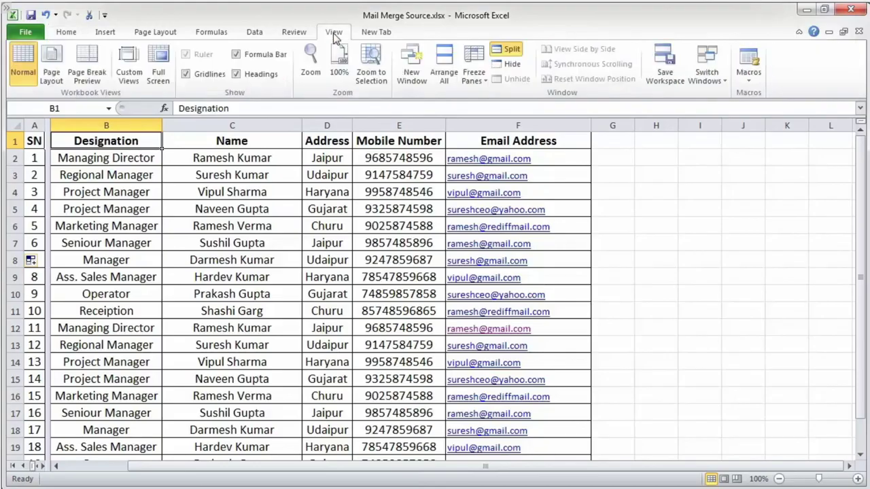
{"action": "left_click", "coordinate": [481, 81]}
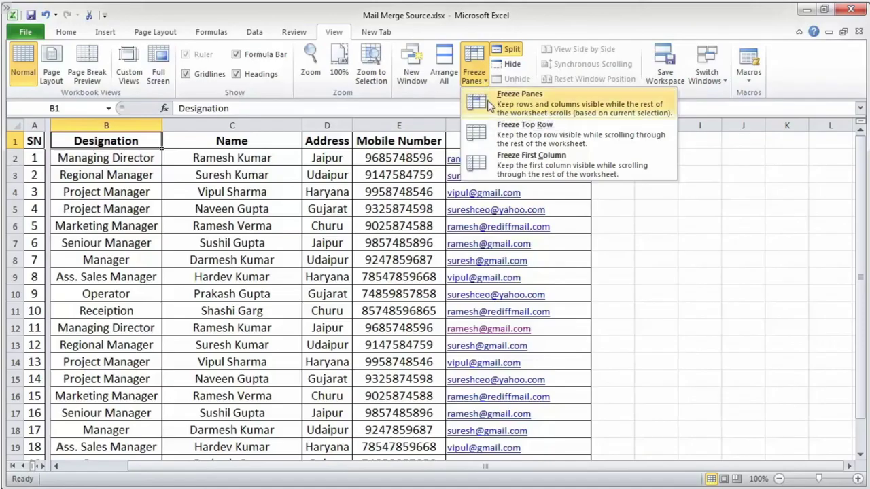
{"action": "left_click", "coordinate": [487, 100]}
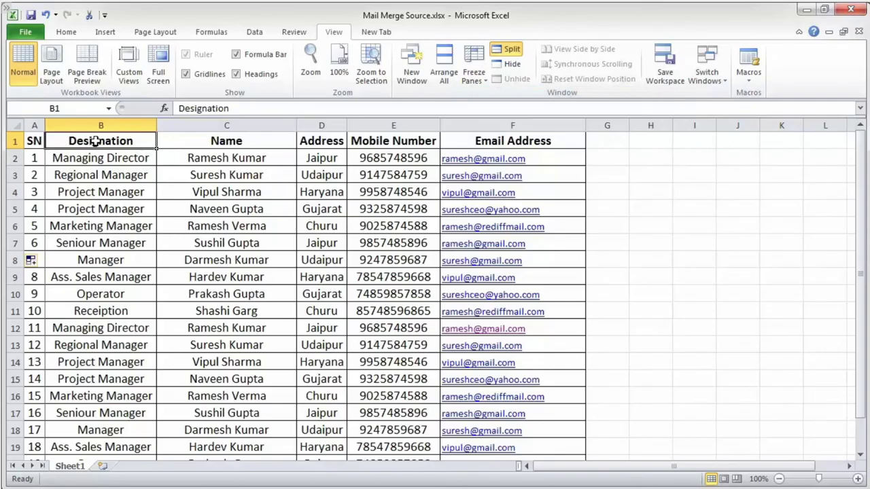
Remove the frozen split and split the window again between columns A and B.
{"action": "left_click", "coordinate": [506, 53]}
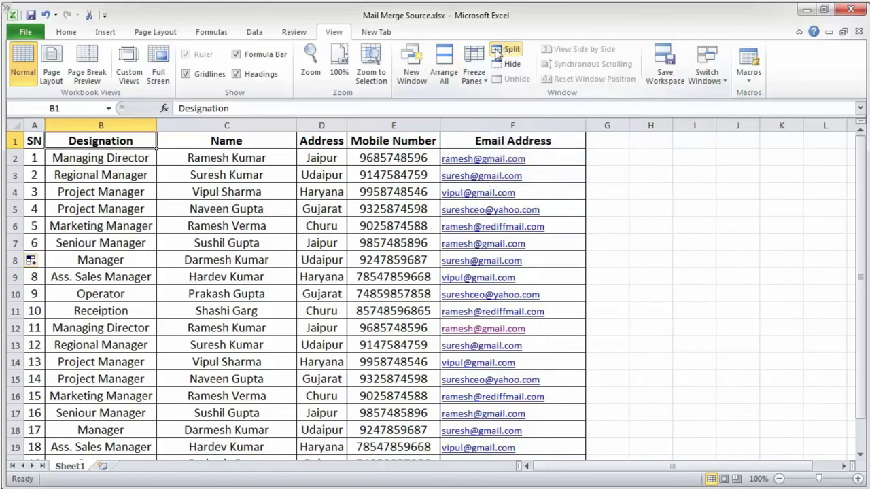
{"action": "left_click", "coordinate": [496, 54]}
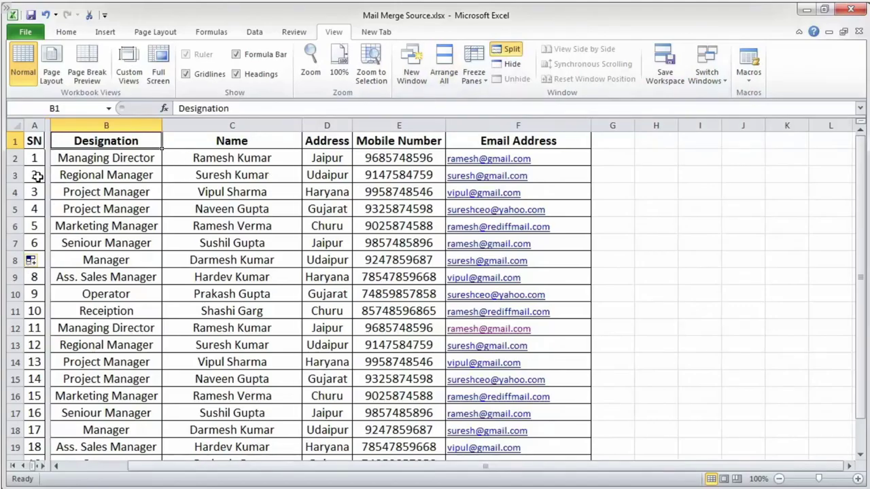
Remove the window split after column A and the one after column B.
{"action": "left_click", "coordinate": [47, 129]}
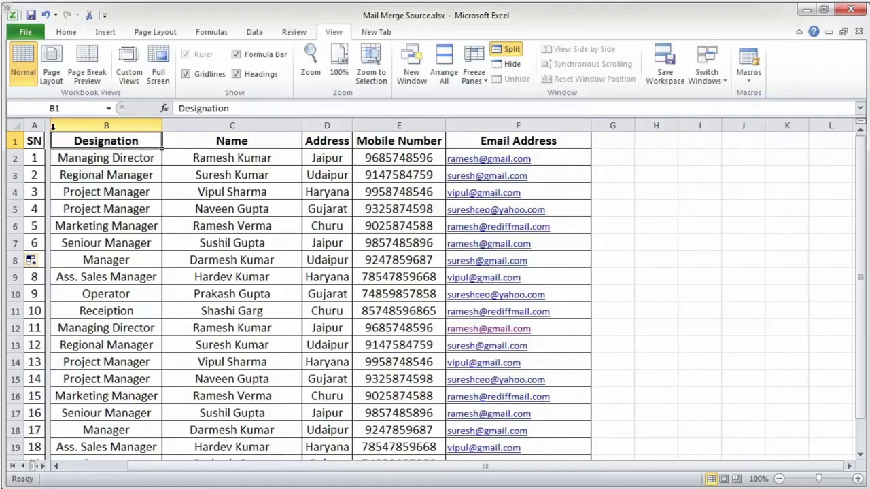
{"action": "double_click", "coordinate": [46, 135]}
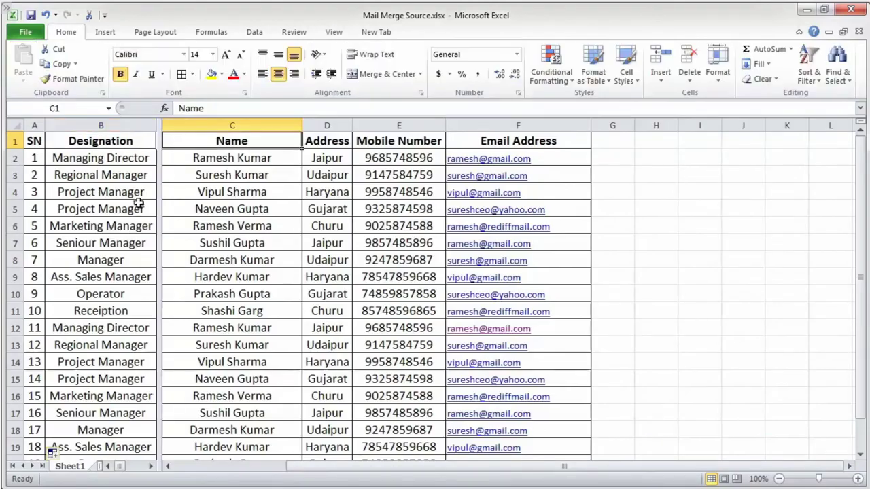
{"action": "double_click", "coordinate": [160, 127]}
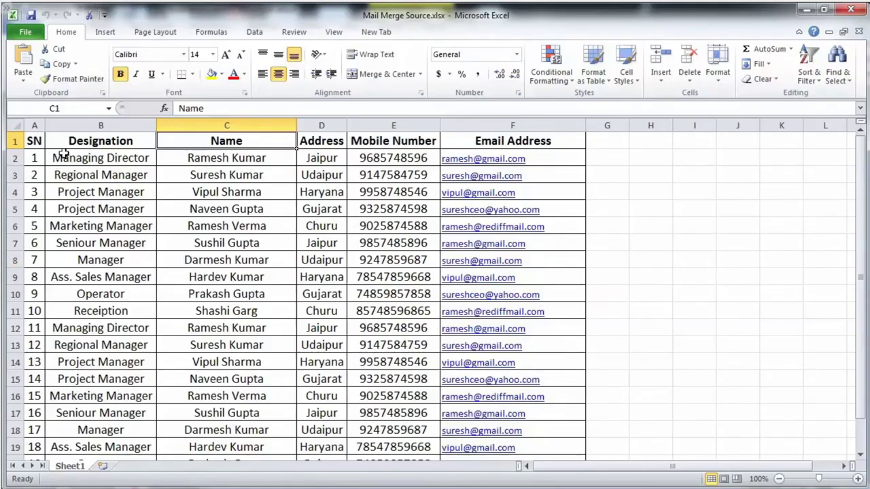
Set the sheet's print scaling to 80% of normal size in the page setup.
{"action": "left_click", "coordinate": [65, 142]}
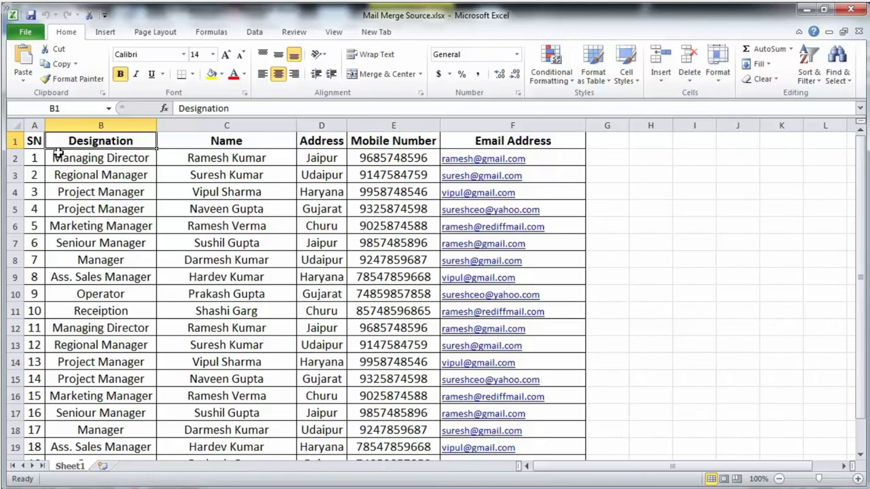
{"action": "left_click", "coordinate": [65, 160]}
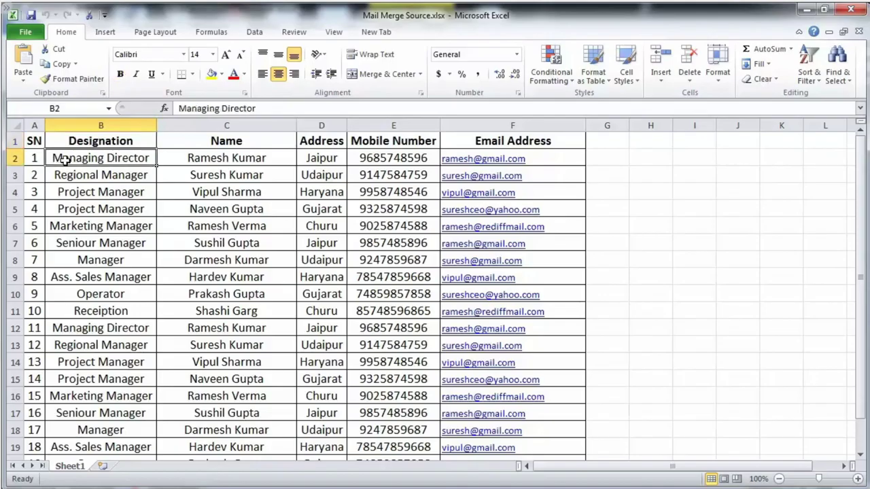
{"action": "left_click", "coordinate": [155, 34]}
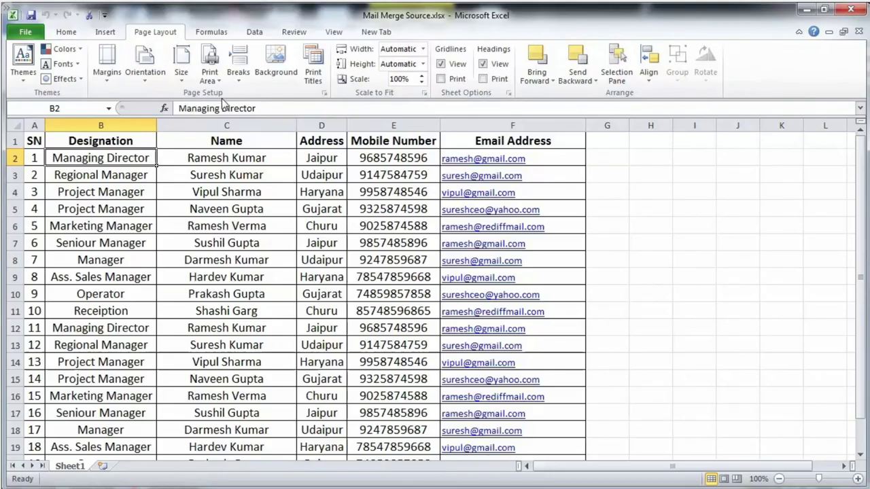
{"action": "left_click", "coordinate": [324, 93]}
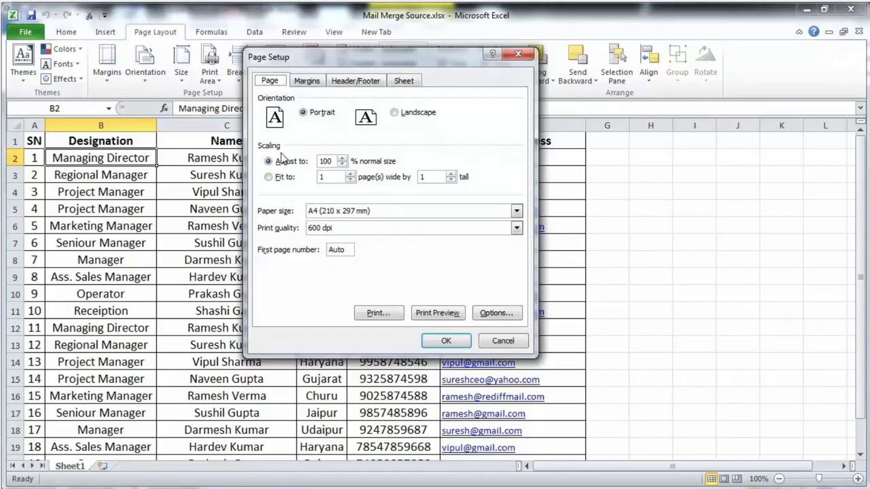
{"action": "left_click", "coordinate": [270, 163]}
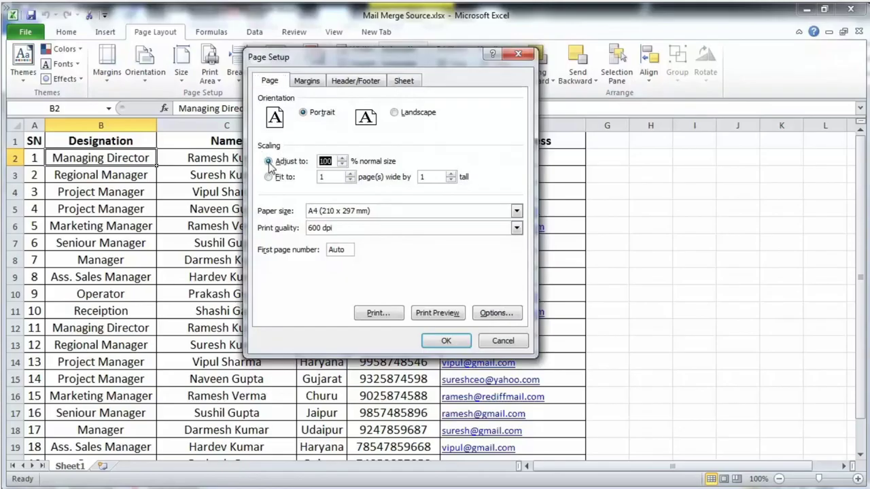
{"action": "left_click", "coordinate": [342, 165]}
{"action": "left_click", "coordinate": [342, 165]}
{"action": "left_click", "coordinate": [343, 165]}
{"action": "left_click", "coordinate": [447, 340]}
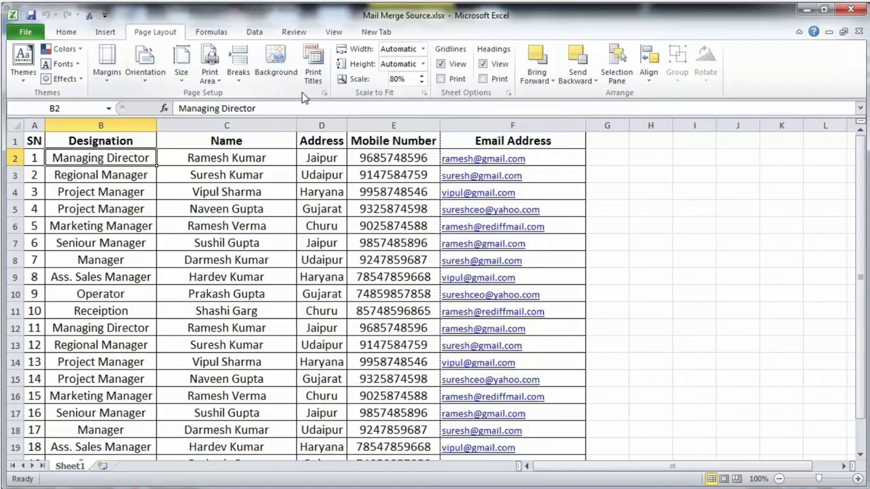
Change the print scaling to fit 1 page wide, leaving the number of pages tall blank.
{"action": "left_click", "coordinate": [325, 95]}
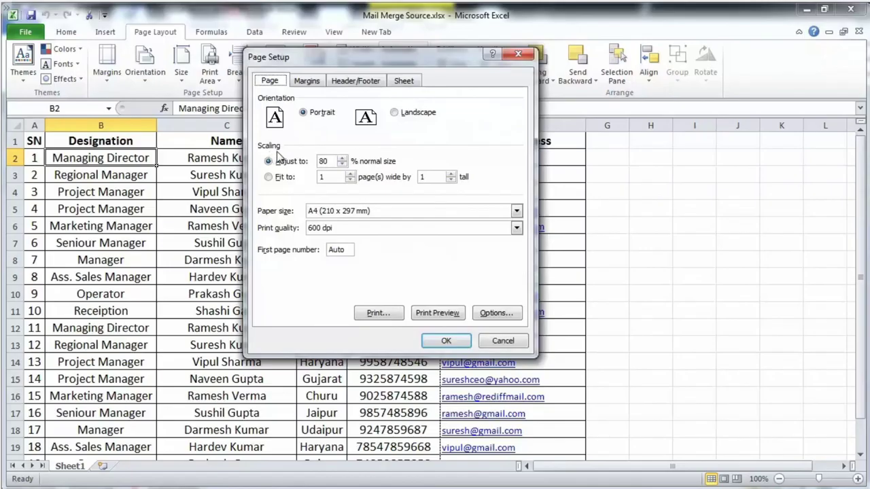
{"action": "left_click", "coordinate": [268, 181]}
{"action": "type", "text": "1"}
{"action": "left_click_drag", "start_coordinate": [431, 178], "coordinate": [403, 175]}
{"action": "key", "text": "BackSpace"}
{"action": "left_click", "coordinate": [446, 342]}
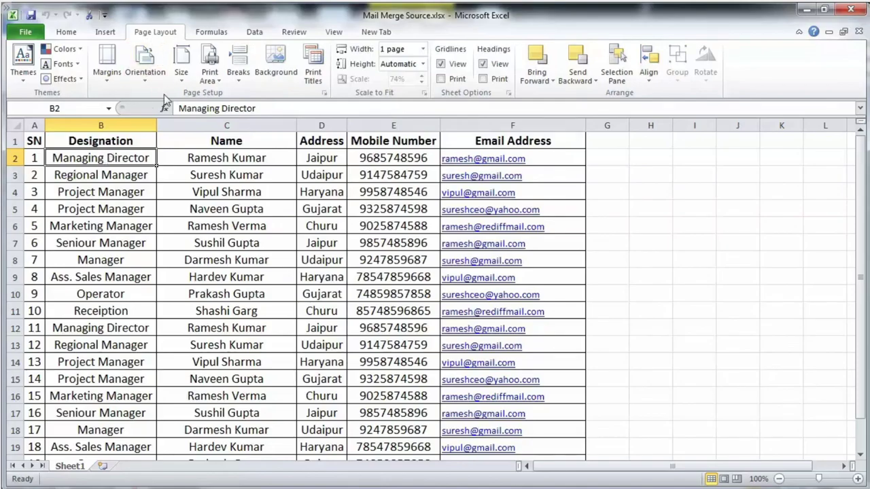
Set the print scaling to fit 1 page wide by 2 pages tall.
{"action": "left_click", "coordinate": [326, 94]}
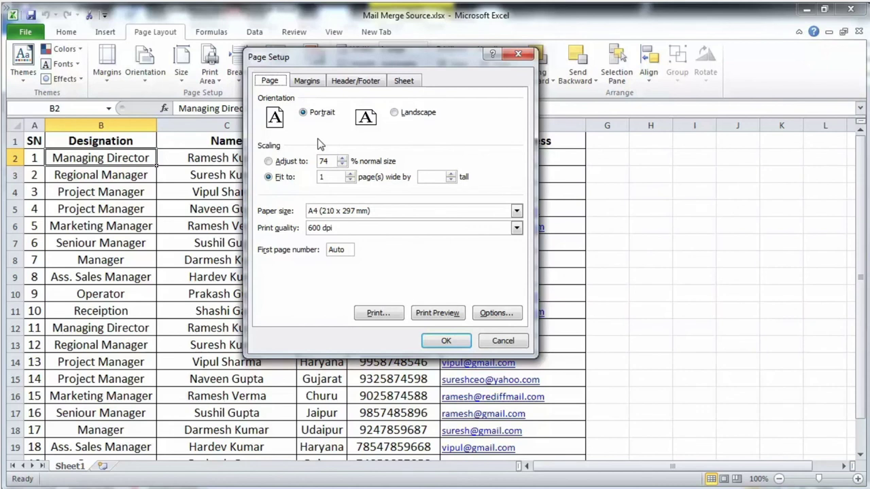
{"action": "left_click", "coordinate": [268, 177]}
{"action": "left_click", "coordinate": [349, 180]}
{"action": "left_click", "coordinate": [424, 179]}
{"action": "type", "text": "2"}
{"action": "left_click", "coordinate": [443, 342]}
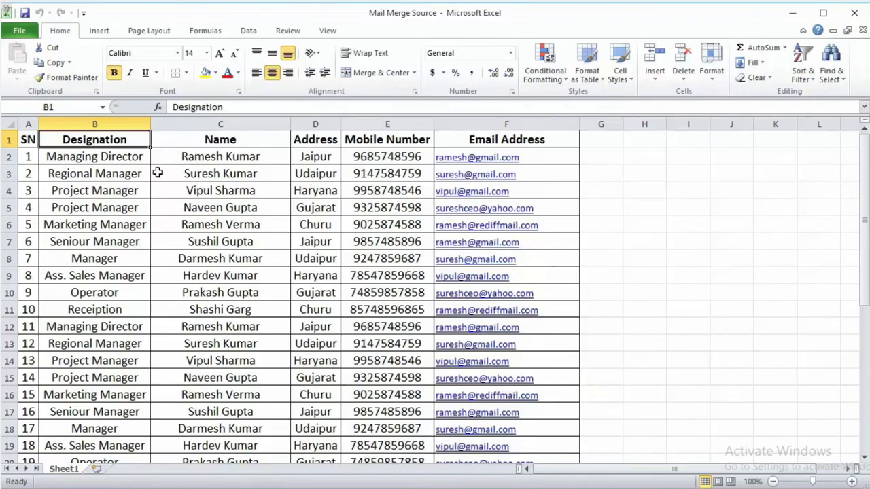
Select the whole sheet and set the header row $1:$1 as the print title row to repeat at the top.
{"action": "scroll", "coordinate": [154, 174], "scroll_direction": "down", "scroll_amount": 8}
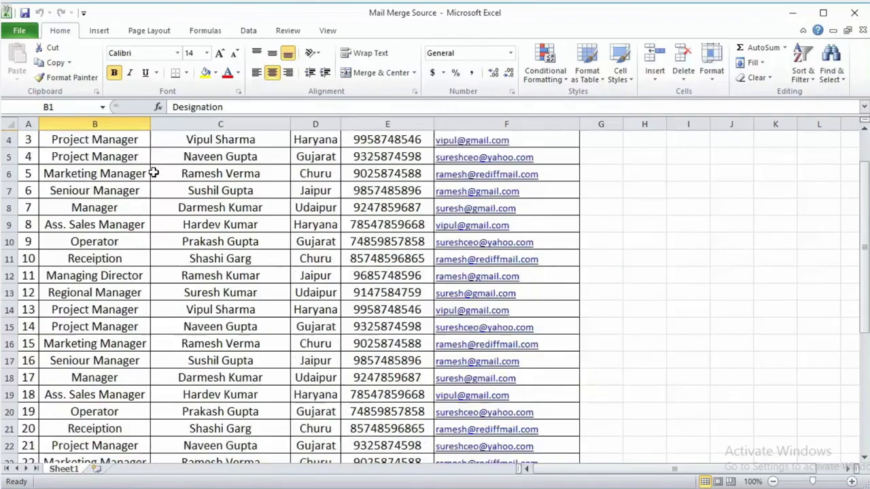
{"action": "scroll", "coordinate": [153, 173], "scroll_direction": "up", "scroll_amount": 3}
{"action": "scroll", "coordinate": [153, 173], "scroll_direction": "up", "scroll_amount": 5}
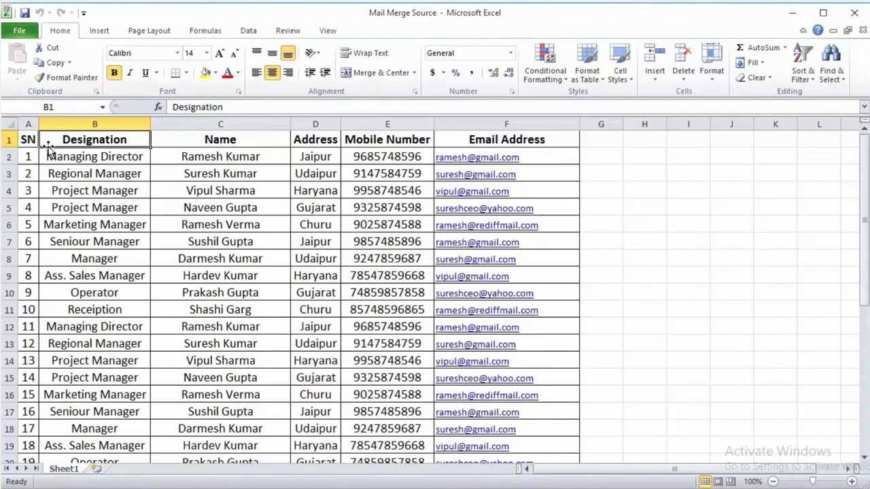
{"action": "left_click", "coordinate": [11, 124]}
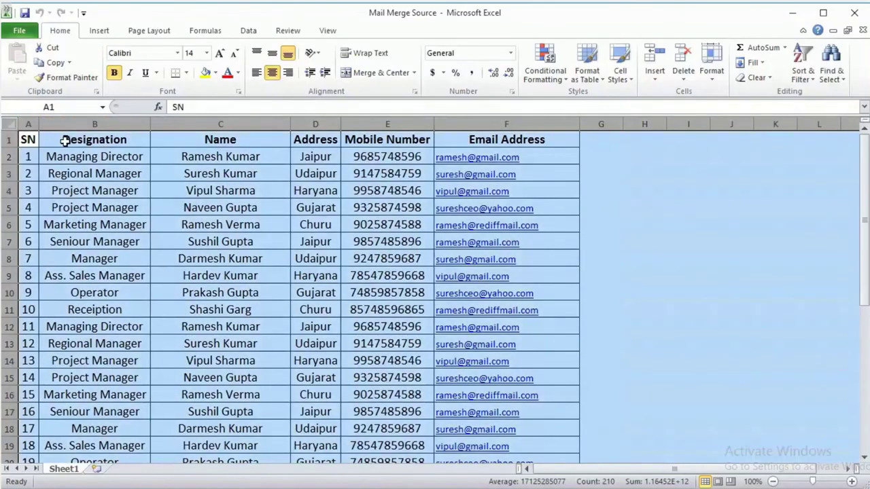
{"action": "left_click", "coordinate": [148, 30]}
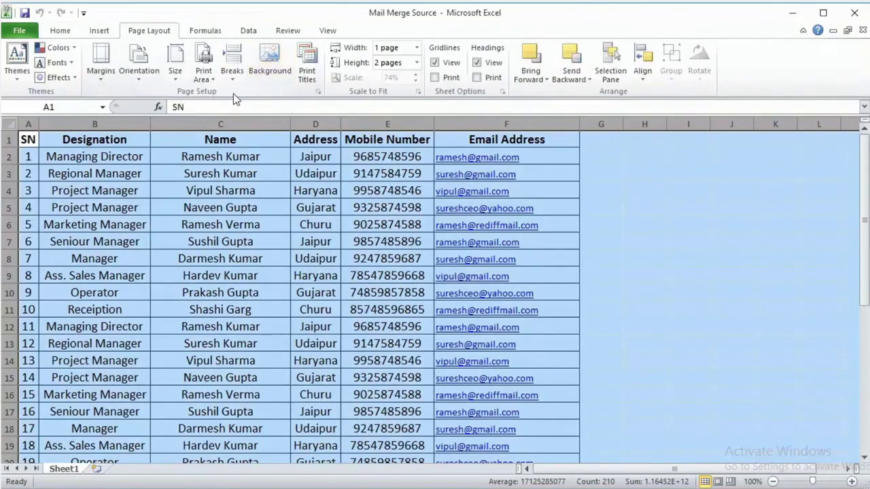
{"action": "left_click", "coordinate": [306, 65]}
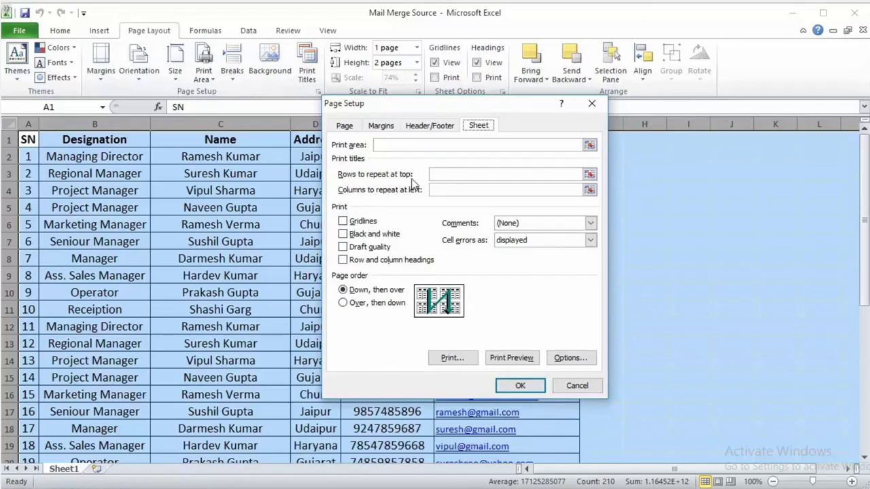
{"action": "left_click", "coordinate": [500, 174]}
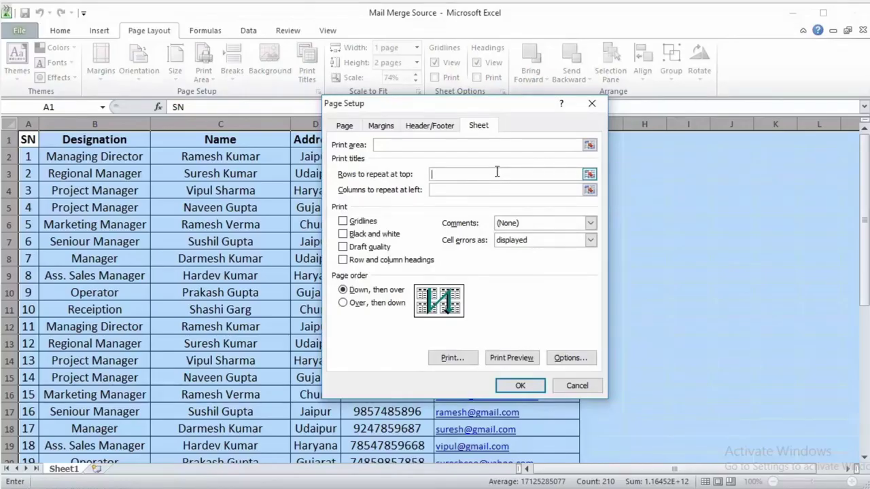
{"action": "left_click", "coordinate": [533, 190]}
{"action": "left_click", "coordinate": [473, 174]}
{"action": "type", "text": "$1:$1"}
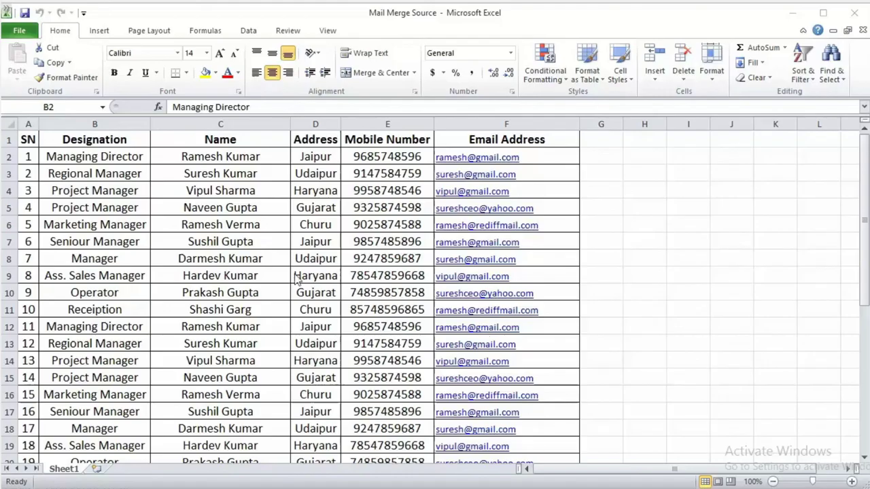
Select the whole sheet, open its print settings and choose Microsoft Print to PDF as the printer.
{"action": "left_click", "coordinate": [14, 124]}
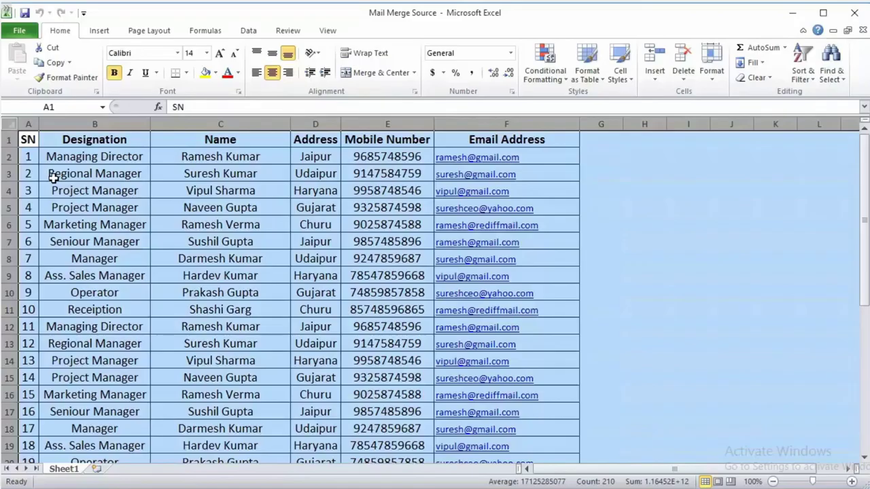
{"action": "left_click", "coordinate": [26, 32]}
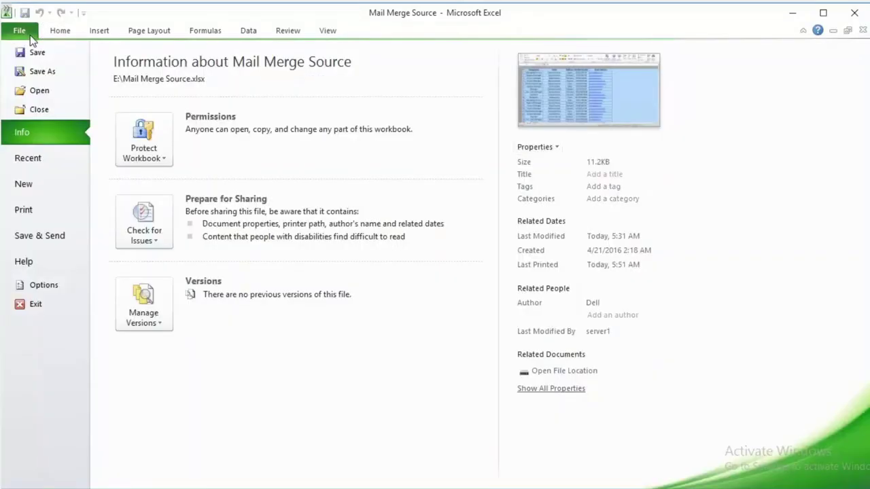
{"action": "left_click", "coordinate": [29, 209]}
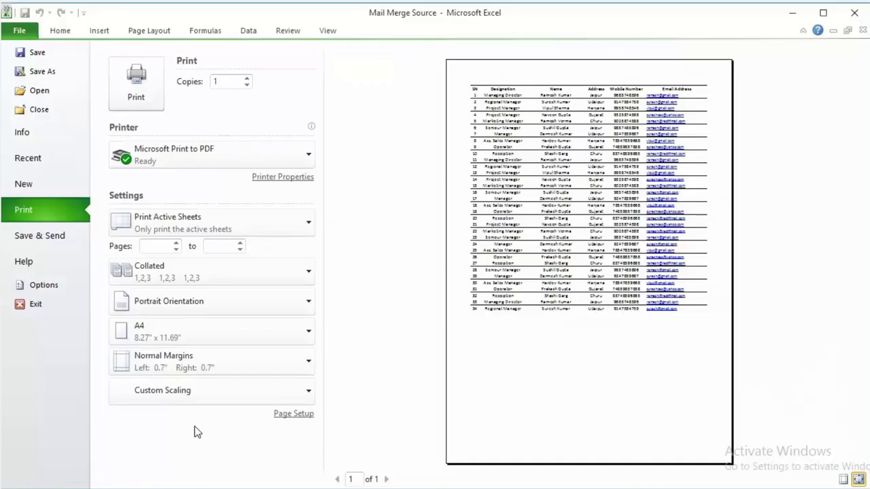
{"action": "left_click", "coordinate": [309, 156]}
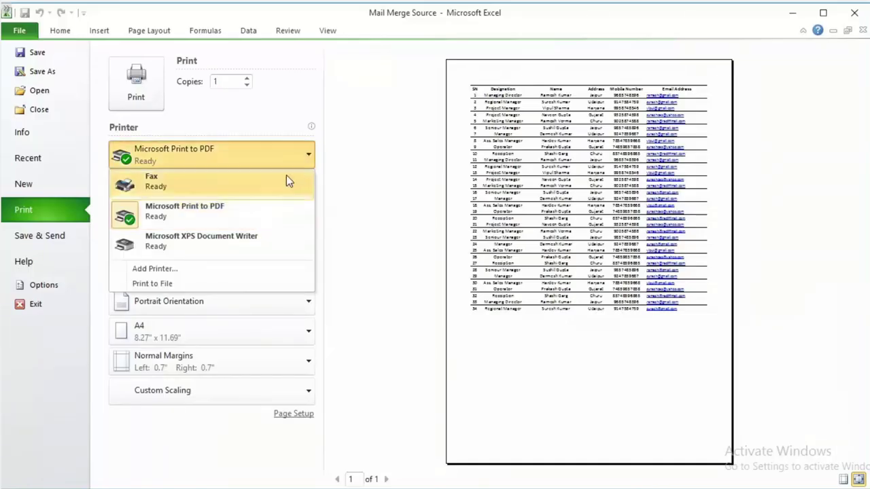
{"action": "left_click", "coordinate": [244, 216]}
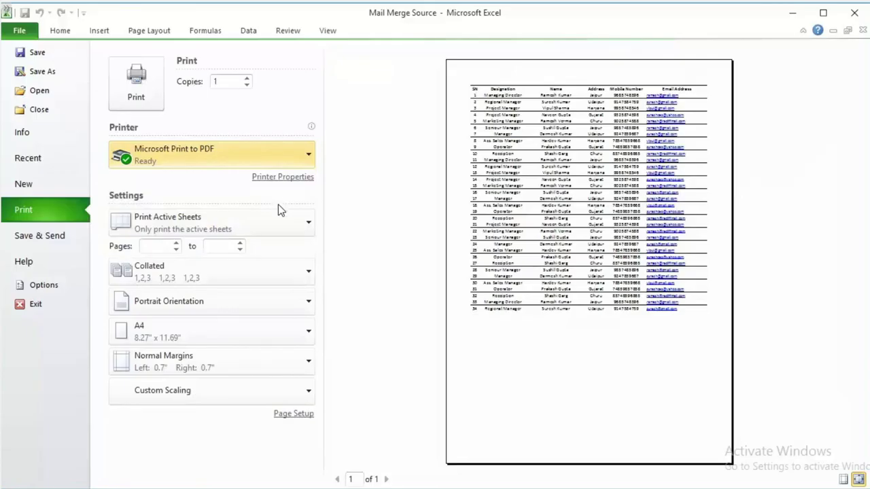
Examine the available collation, orientation, paper size, margin and scaling options in the print settings.
{"action": "left_click", "coordinate": [303, 274]}
{"action": "left_click", "coordinate": [303, 273]}
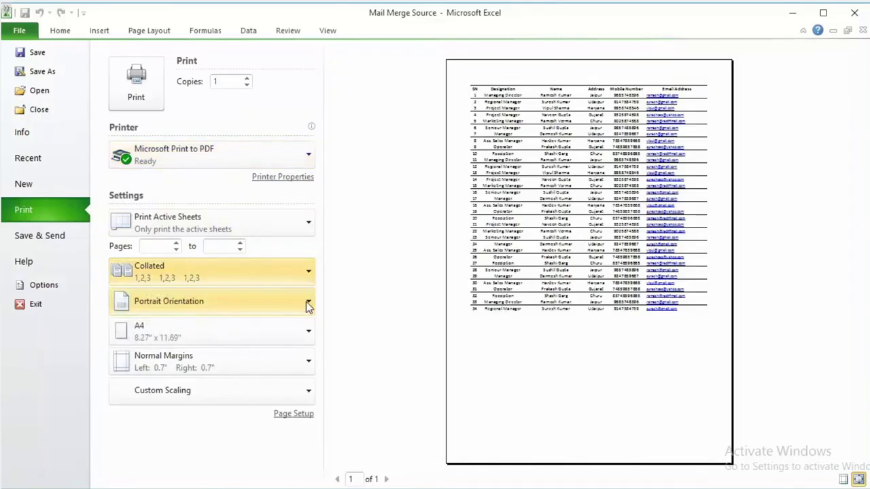
{"action": "left_click", "coordinate": [306, 303]}
{"action": "left_click", "coordinate": [305, 302]}
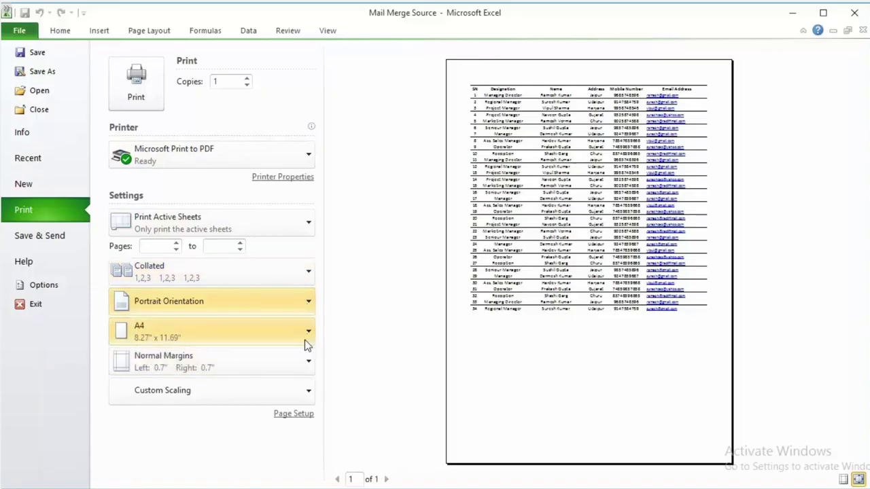
{"action": "left_click", "coordinate": [305, 338]}
{"action": "left_click", "coordinate": [304, 339]}
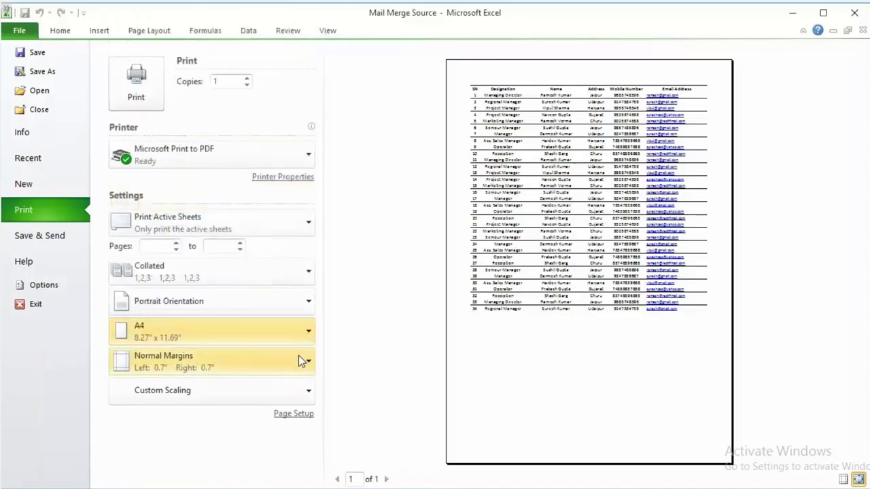
{"action": "left_click", "coordinate": [301, 365]}
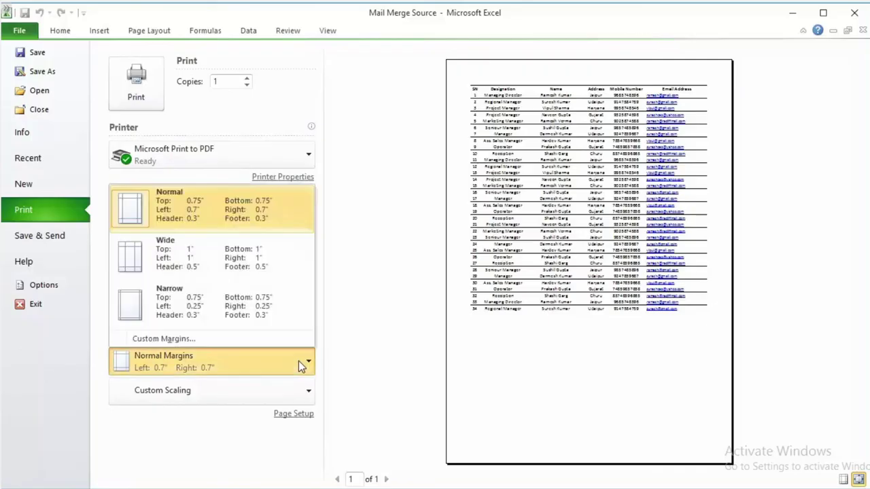
{"action": "left_click", "coordinate": [298, 361]}
{"action": "left_click", "coordinate": [306, 393]}
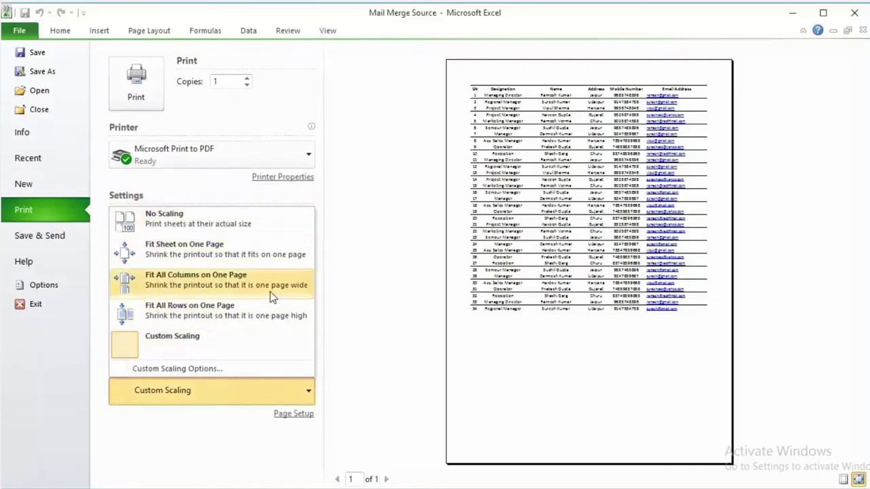
{"action": "left_click", "coordinate": [303, 397]}
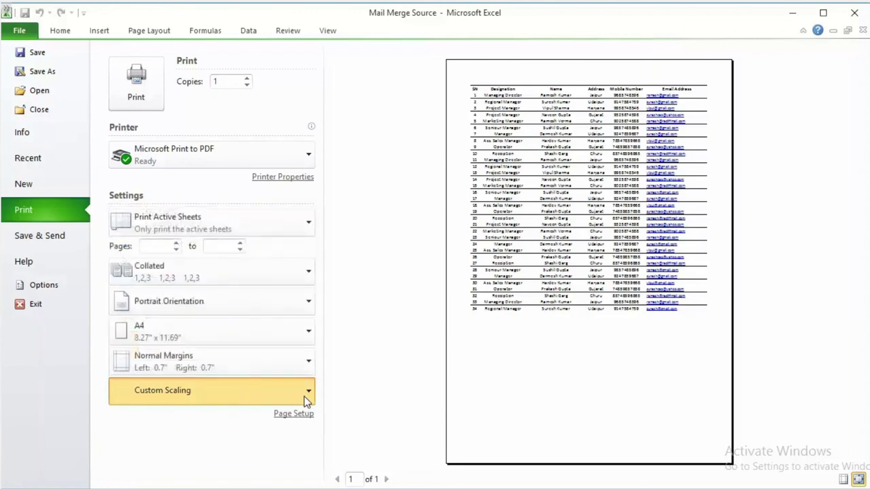